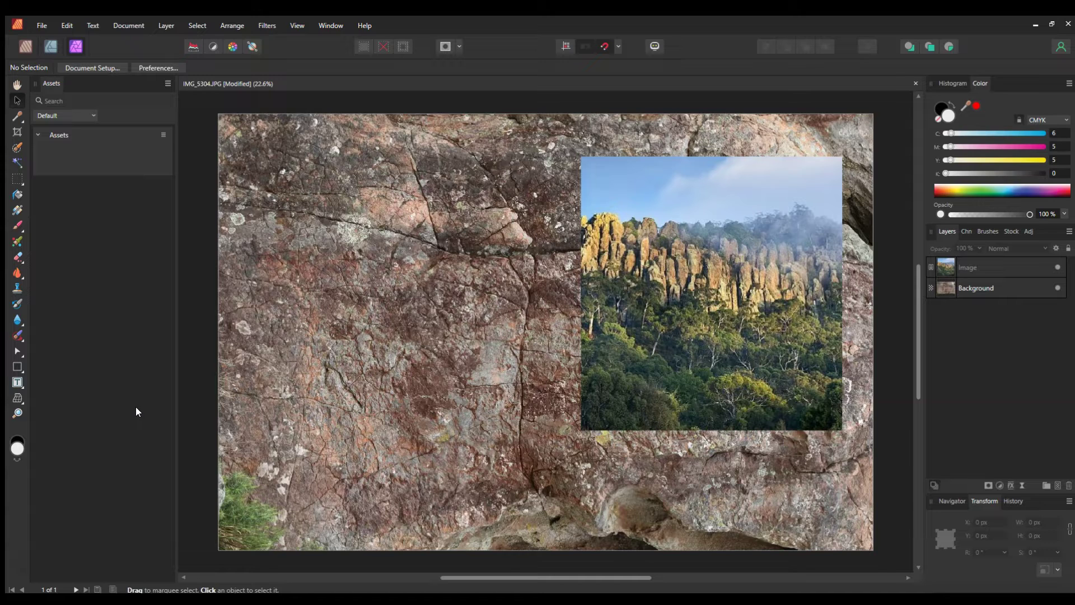
- Examine the inset photo of the cliff and forest and how it sits over the rock background
{"action": "left_click", "coordinate": [186, 397]}
{"action": "scroll", "coordinate": [812, 250], "scroll_direction": "up", "scroll_amount": 2}
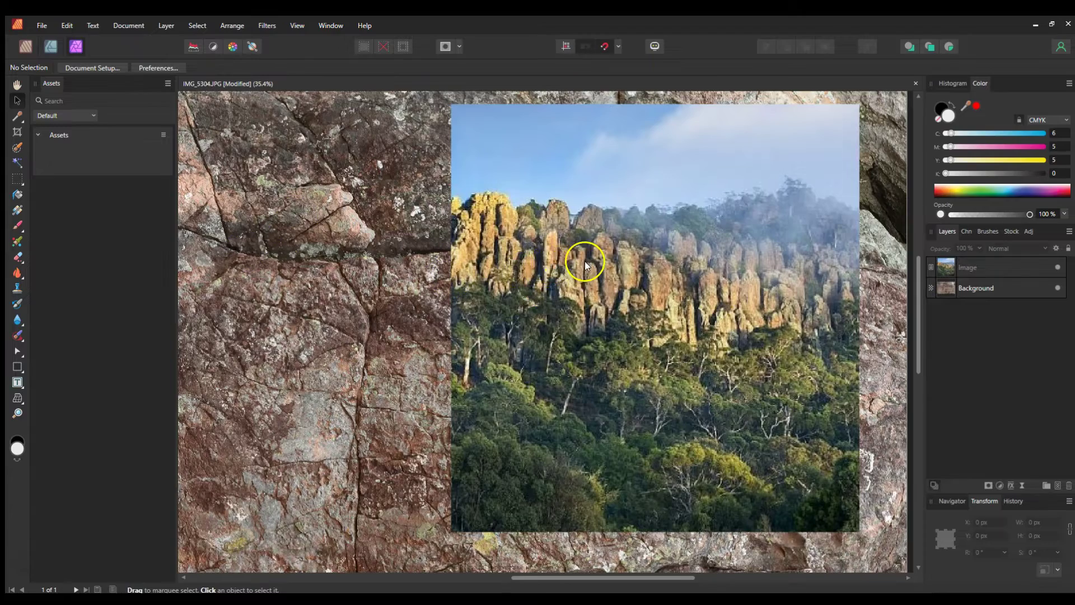
{"action": "scroll", "coordinate": [553, 263], "scroll_direction": "up", "scroll_amount": 3}
{"action": "scroll", "coordinate": [477, 231], "scroll_direction": "down", "scroll_amount": 2}
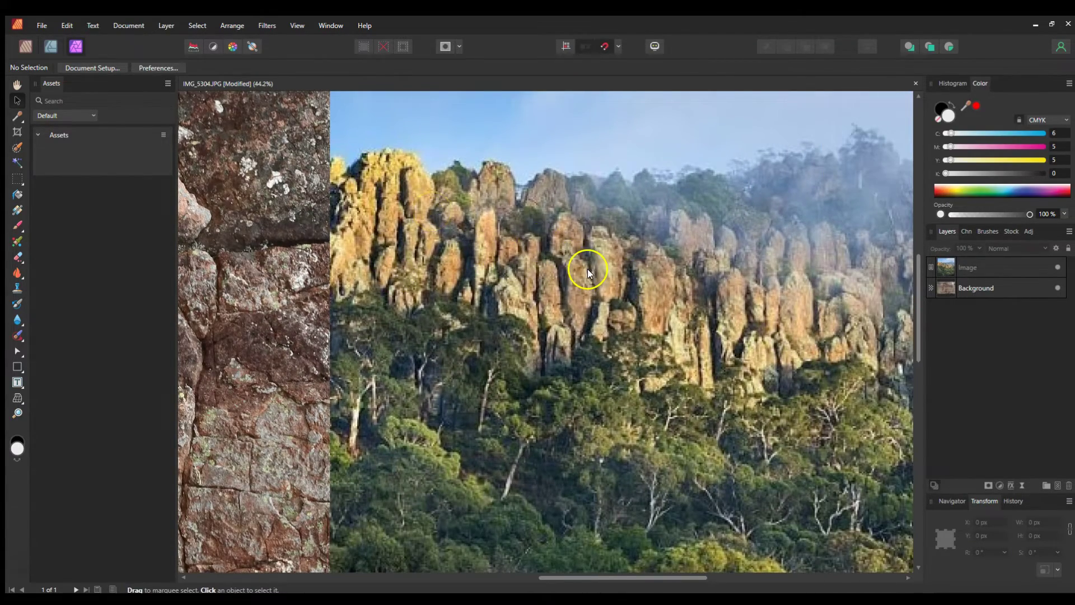
{"action": "scroll", "coordinate": [587, 269], "scroll_direction": "down", "scroll_amount": 1}
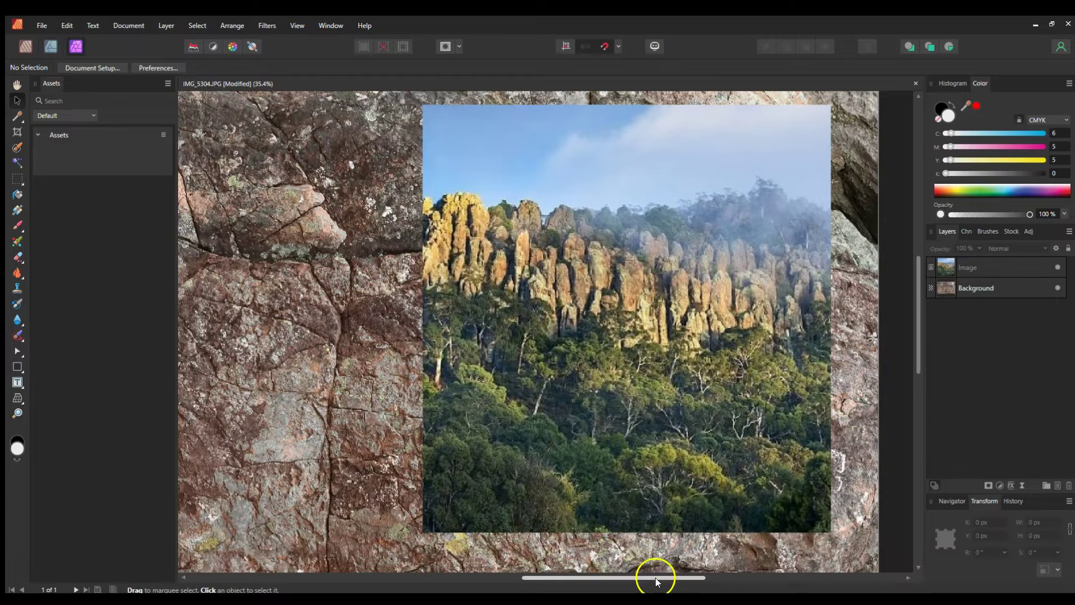
{"action": "scroll", "coordinate": [655, 577], "scroll_direction": "left", "scroll_amount": 1}
{"action": "scroll", "coordinate": [664, 412], "scroll_direction": "down", "scroll_amount": 1}
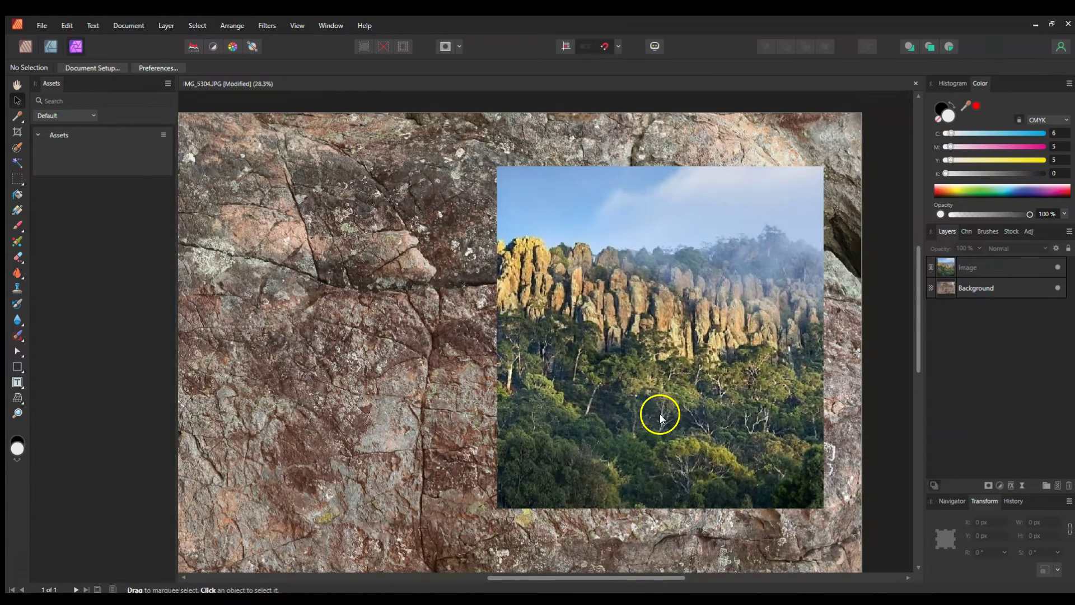
{"action": "left_click_drag", "start_coordinate": [625, 581], "coordinate": [556, 575]}
{"action": "scroll", "coordinate": [594, 392], "scroll_direction": "down", "scroll_amount": 2}
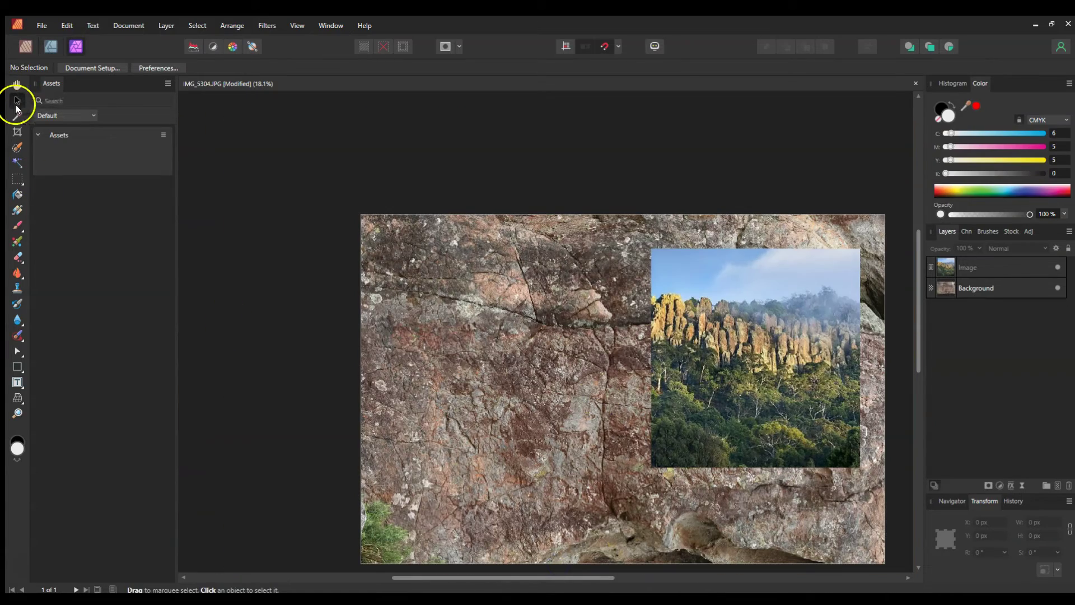
- Move the inset cliff photo off the rock background's upper-right corner, to about X 4884 px, Y -1083.6 px
{"action": "left_click", "coordinate": [770, 338]}
{"action": "left_click_drag", "start_coordinate": [698, 368], "coordinate": [851, 328]}
{"action": "left_click_drag", "start_coordinate": [825, 389], "coordinate": [875, 286]}
{"action": "scroll", "coordinate": [679, 411], "scroll_direction": "down", "scroll_amount": 2}
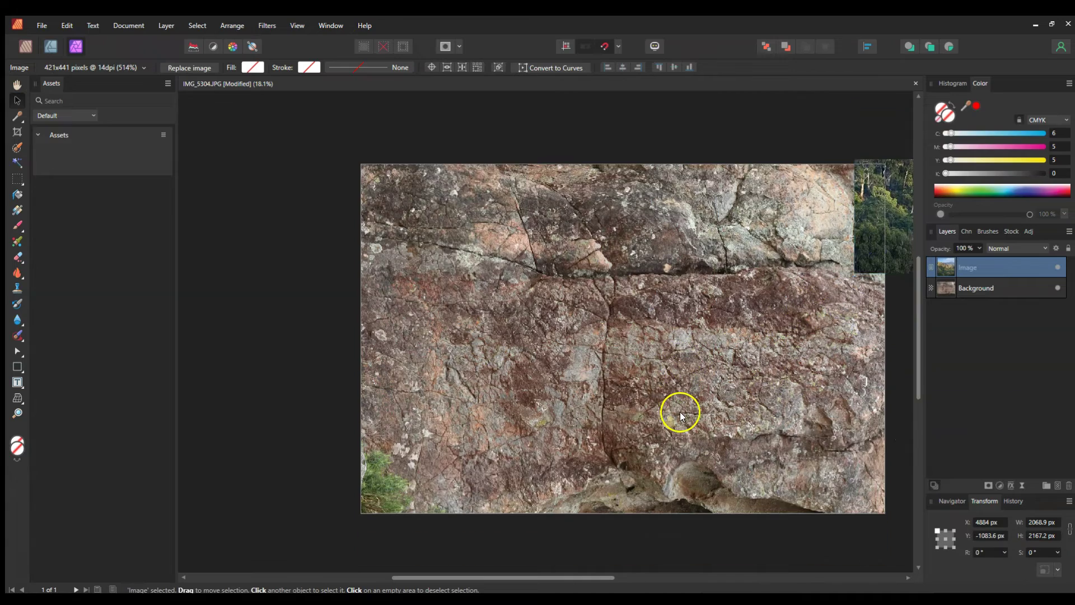
- Examine the texture of the rock face in the left half of the background photo
{"action": "scroll", "coordinate": [682, 412], "scroll_direction": "up", "scroll_amount": 2}
{"action": "scroll", "coordinate": [396, 395], "scroll_direction": "down", "scroll_amount": 2}
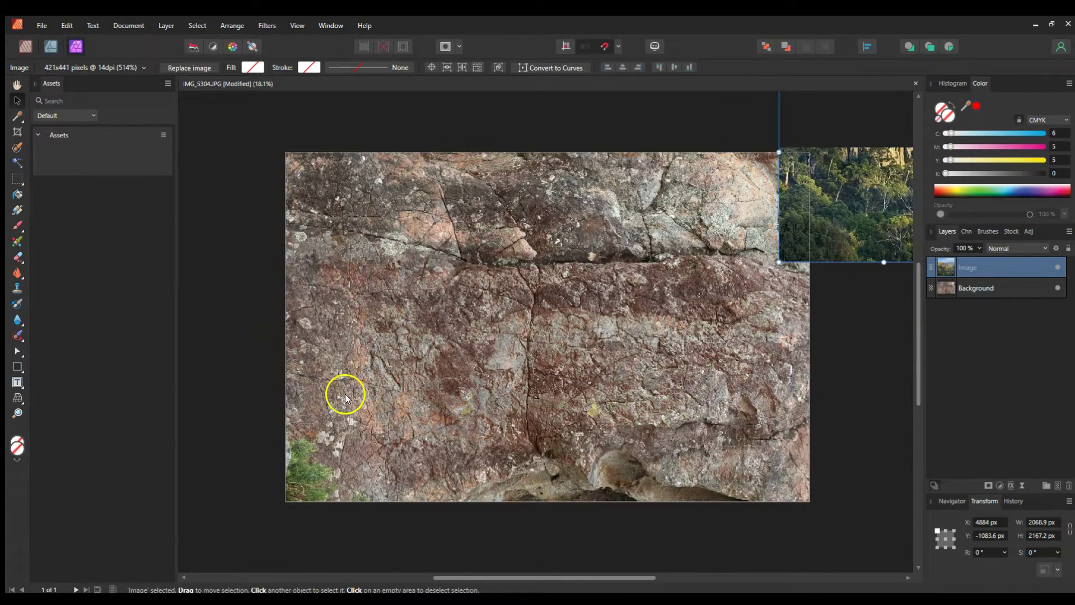
{"action": "scroll", "coordinate": [316, 391], "scroll_direction": "up", "scroll_amount": 3}
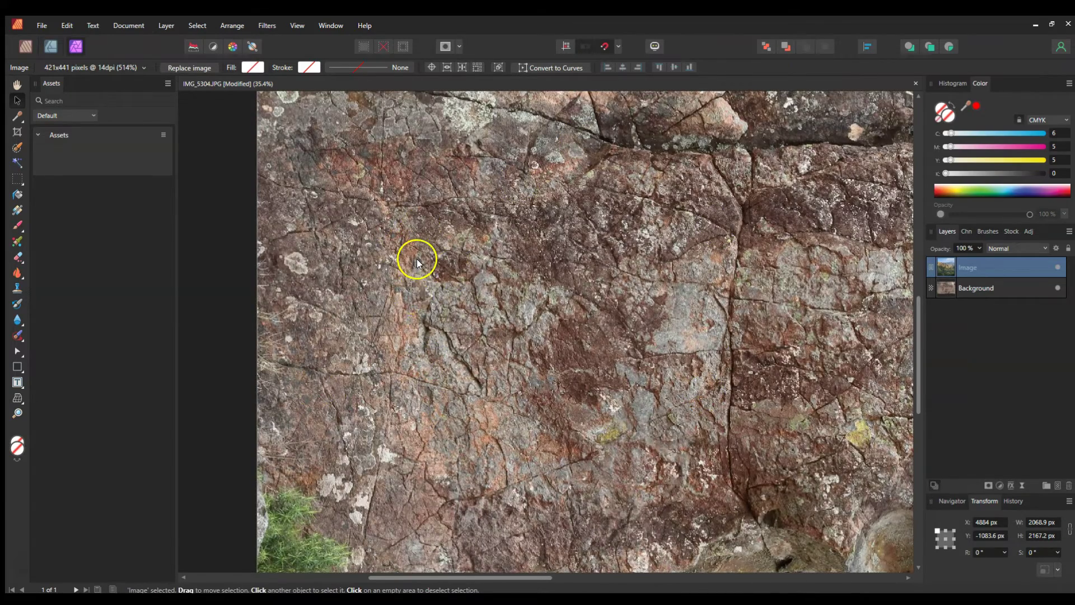
{"action": "scroll", "coordinate": [415, 257], "scroll_direction": "up", "scroll_amount": 1}
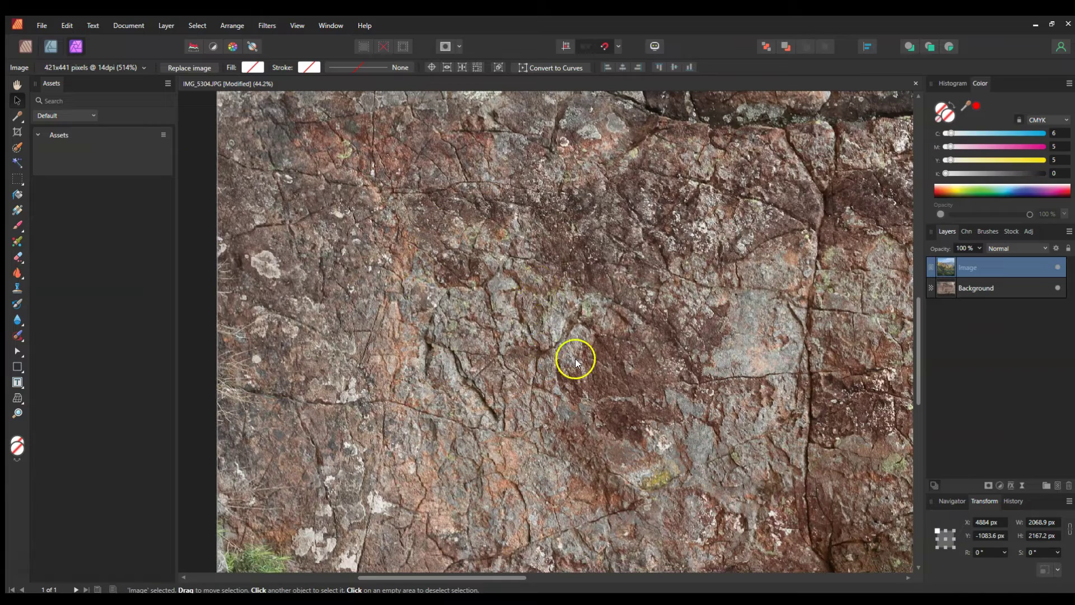
{"action": "scroll", "coordinate": [510, 361], "scroll_direction": "up", "scroll_amount": 1}
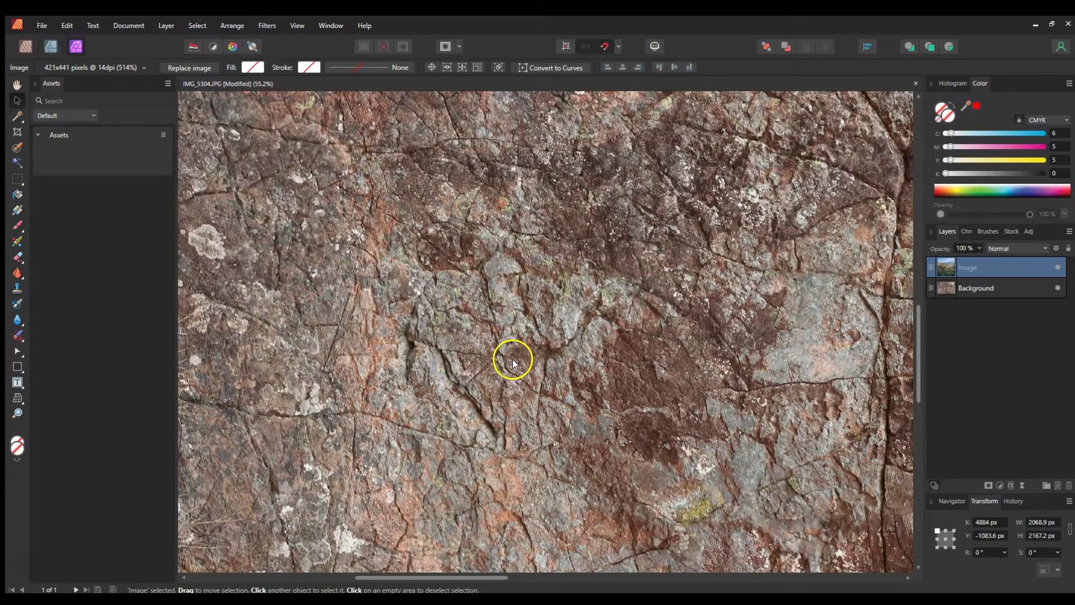
{"action": "scroll", "coordinate": [353, 294], "scroll_direction": "down", "scroll_amount": 1}
{"action": "scroll", "coordinate": [364, 283], "scroll_direction": "down", "scroll_amount": 3}
{"action": "scroll", "coordinate": [360, 300], "scroll_direction": "up", "scroll_amount": 4}
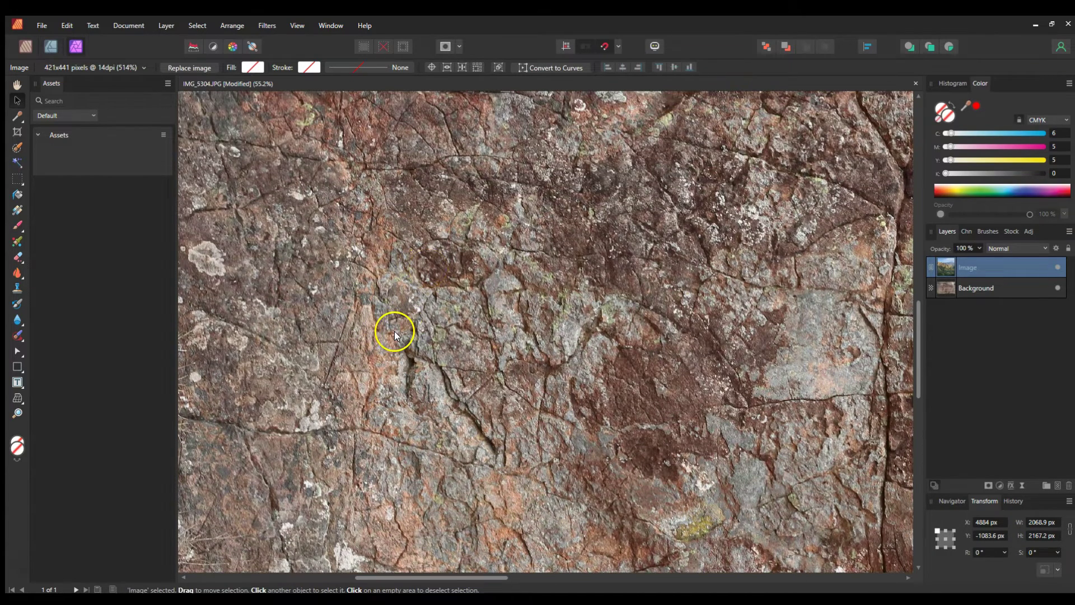
{"action": "scroll", "coordinate": [395, 332], "scroll_direction": "down", "scroll_amount": 3}
{"action": "scroll", "coordinate": [394, 331], "scroll_direction": "up", "scroll_amount": 1}
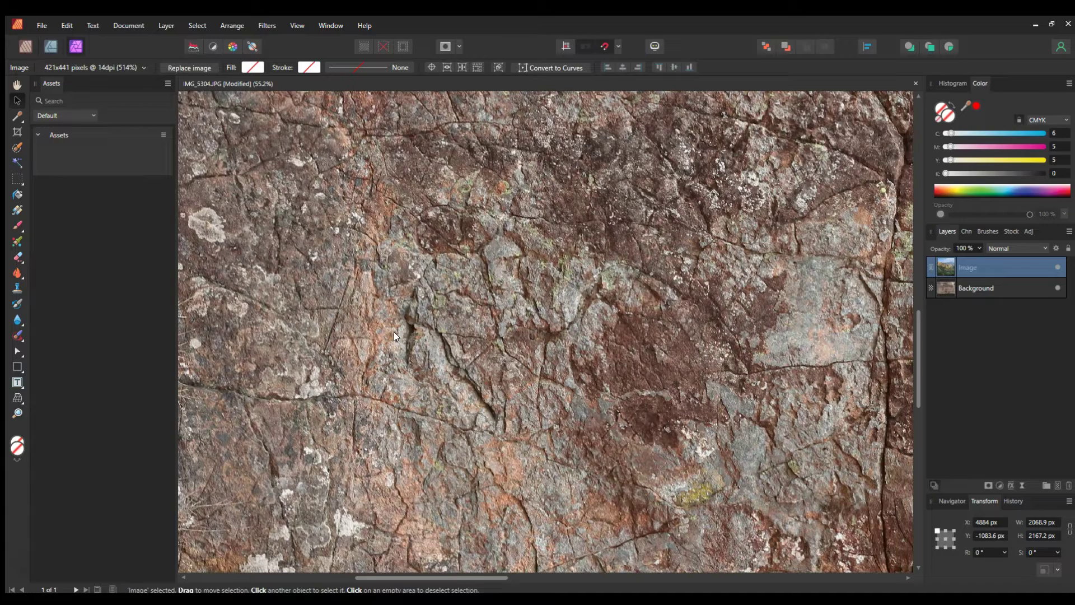
{"action": "scroll", "coordinate": [394, 331], "scroll_direction": "down", "scroll_amount": 3}
- Examine the horizontal crack and protruding pink rock in the upper part of the background photo
{"action": "scroll", "coordinate": [698, 360], "scroll_direction": "up", "scroll_amount": 2}
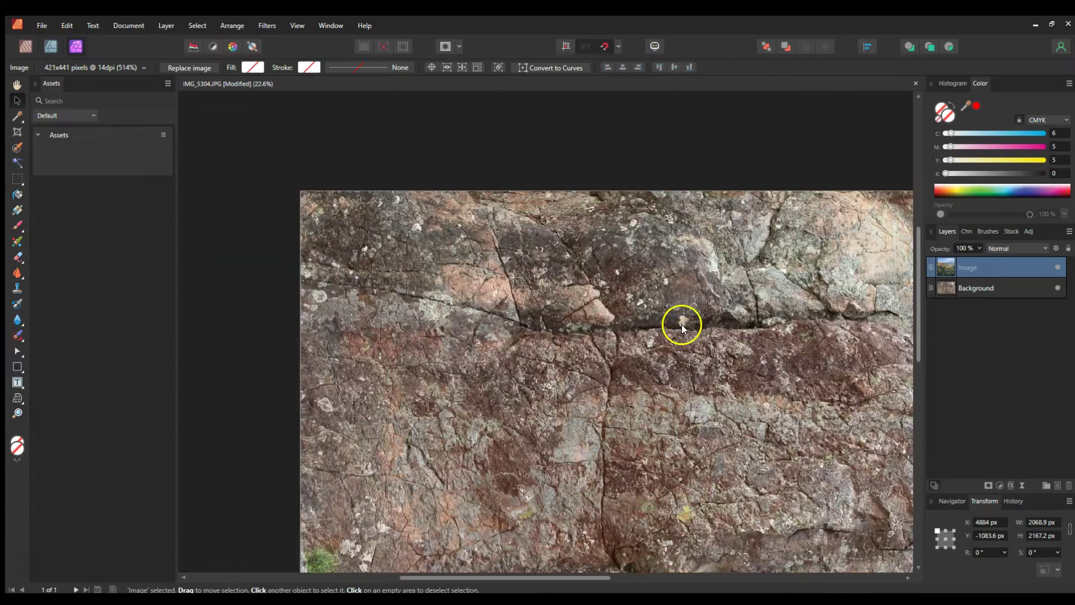
{"action": "scroll", "coordinate": [680, 335], "scroll_direction": "up", "scroll_amount": 3}
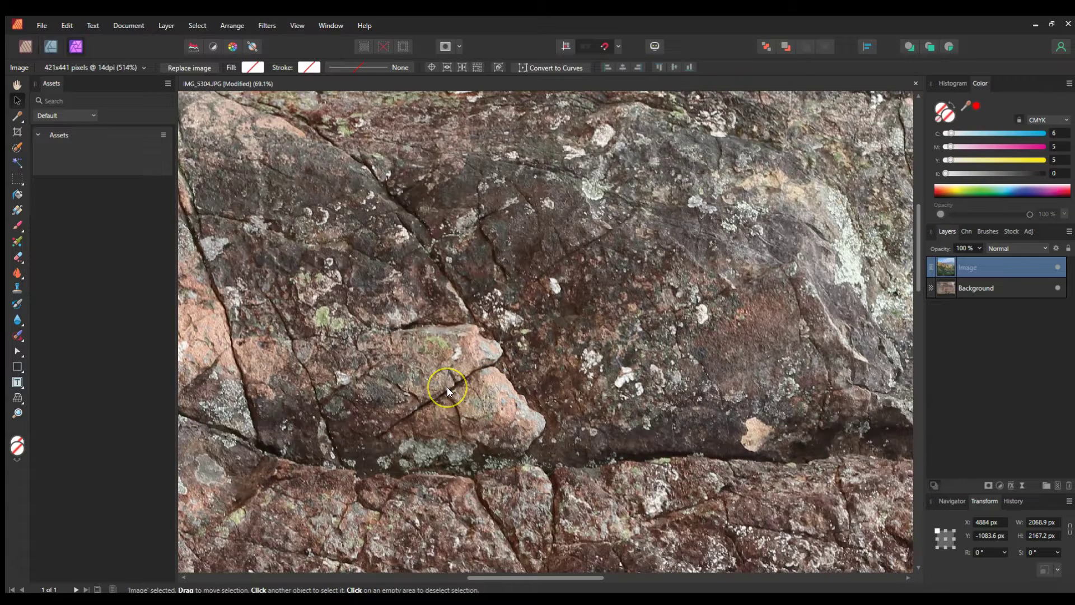
{"action": "scroll", "coordinate": [447, 387], "scroll_direction": "up", "scroll_amount": 1}
{"action": "scroll", "coordinate": [447, 388], "scroll_direction": "down", "scroll_amount": 3}
{"action": "scroll", "coordinate": [447, 386], "scroll_direction": "up", "scroll_amount": 3}
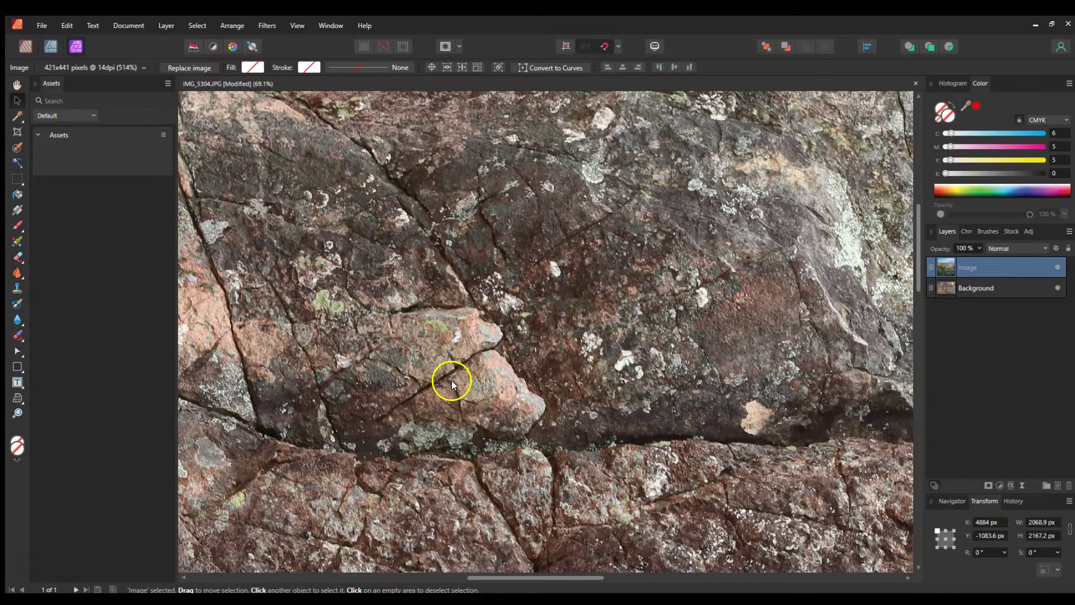
{"action": "scroll", "coordinate": [442, 381], "scroll_direction": "down", "scroll_amount": 5}
{"action": "scroll", "coordinate": [451, 384], "scroll_direction": "down", "scroll_amount": 4}
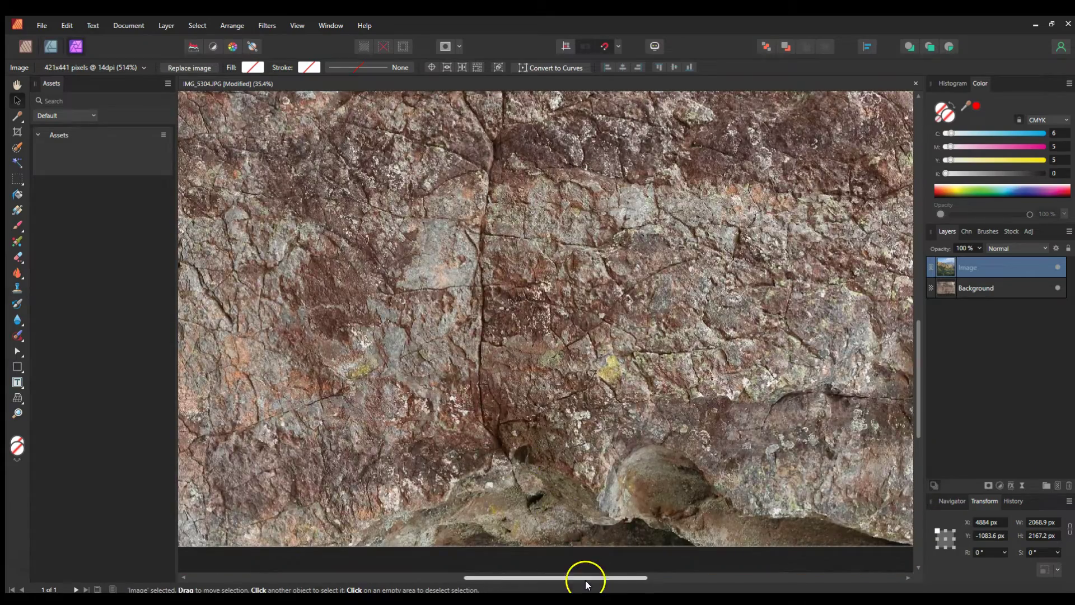
- Draw a rectangular marquee over the left part of the rock face and set its size to 1000 × 1000 px
{"action": "left_click_drag", "start_coordinate": [586, 578], "coordinate": [482, 577]}
{"action": "scroll", "coordinate": [479, 453], "scroll_direction": "up", "scroll_amount": 2}
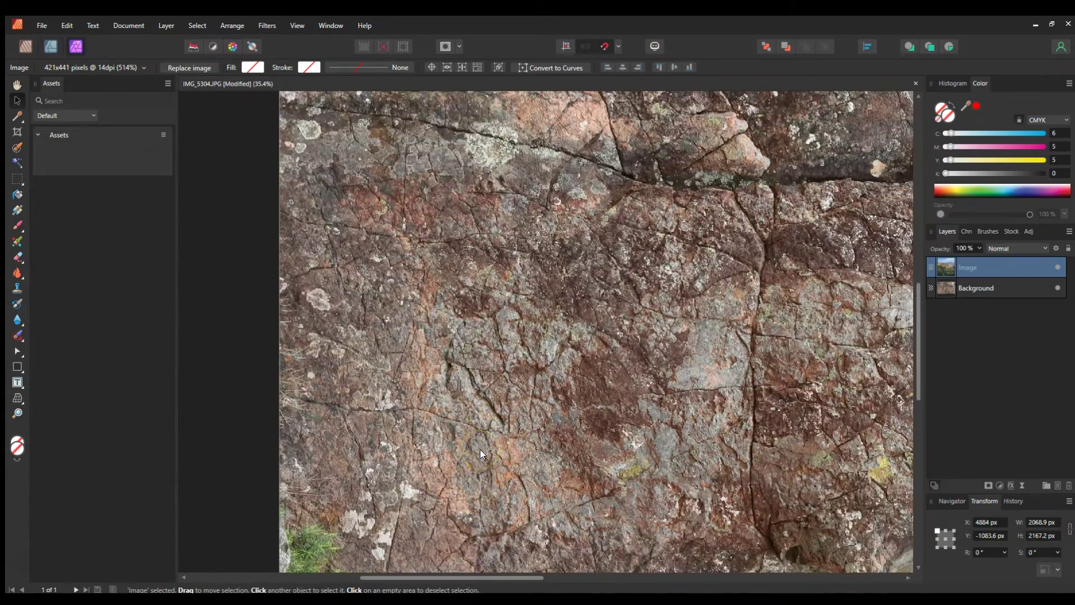
{"action": "scroll", "coordinate": [443, 386], "scroll_direction": "up", "scroll_amount": 1}
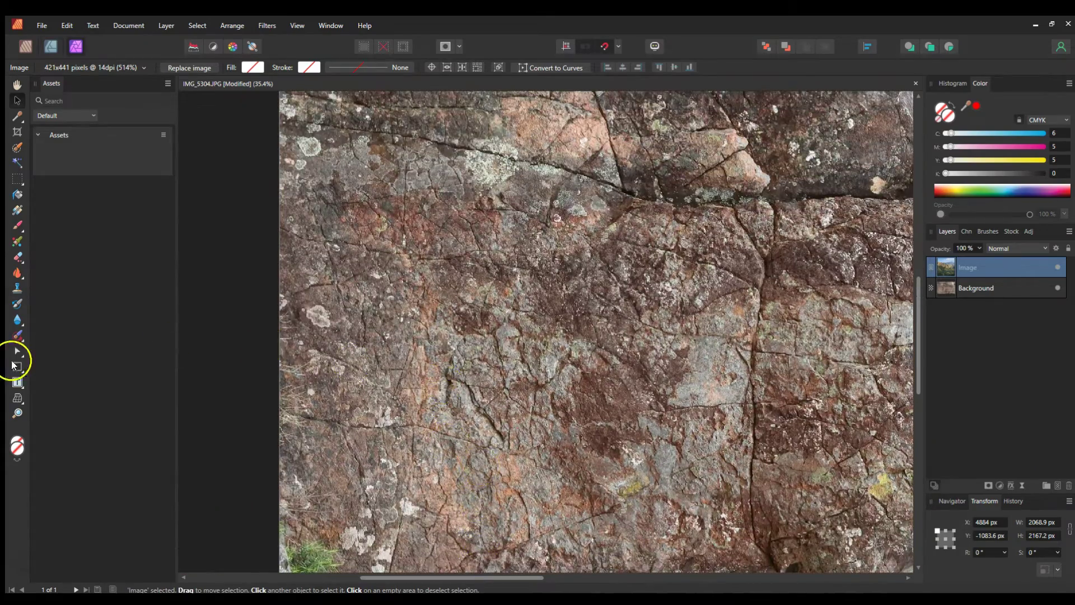
{"action": "left_click", "coordinate": [17, 179]}
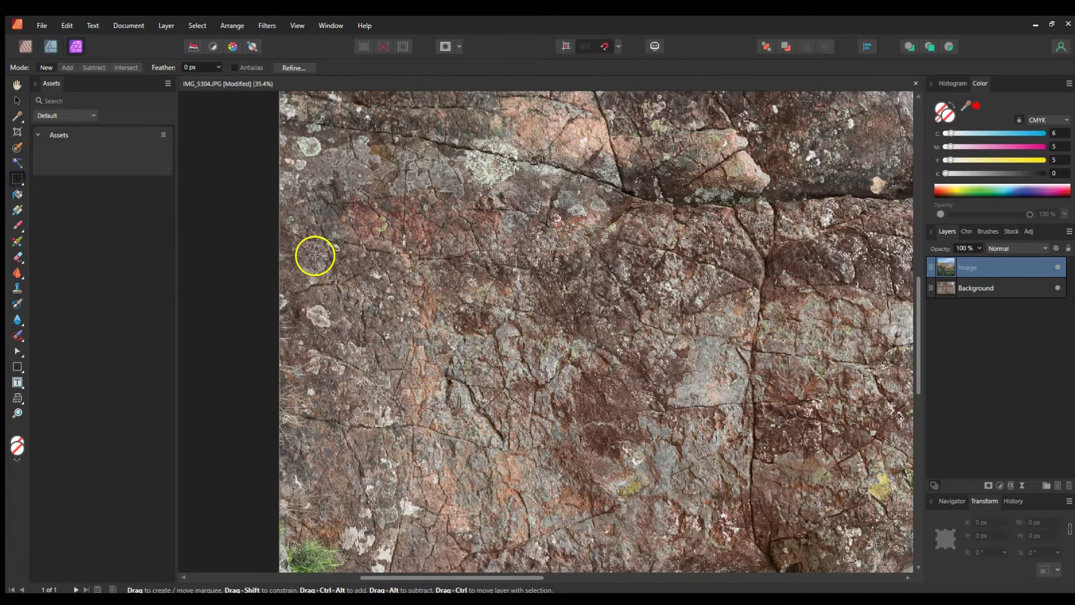
{"action": "left_click_drag", "start_coordinate": [343, 175], "coordinate": [655, 471]}
{"action": "left_click", "coordinate": [1047, 523]}
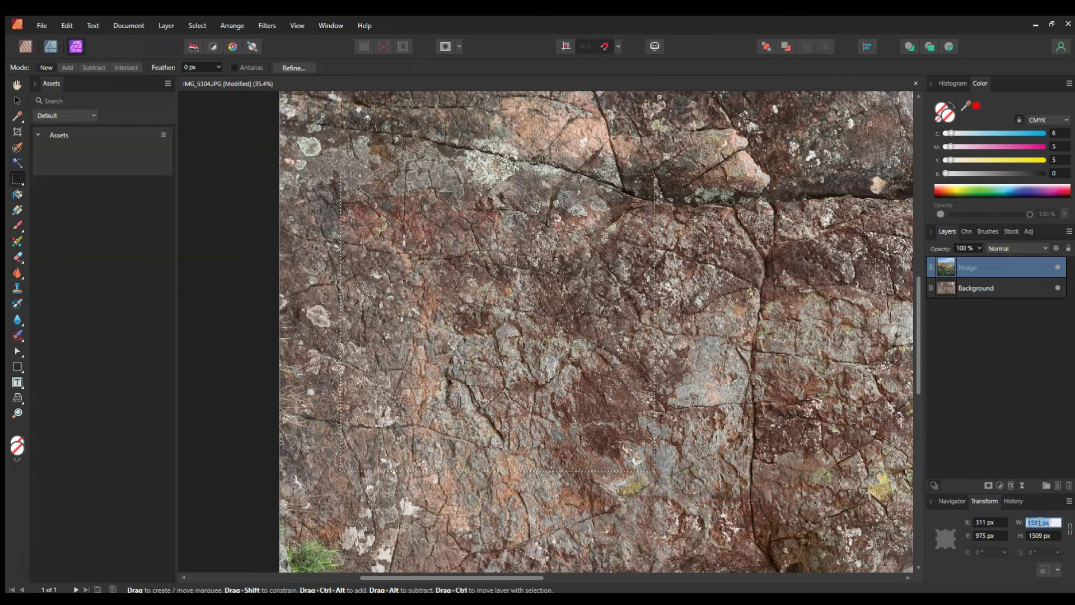
{"action": "type", "text": "1000"}
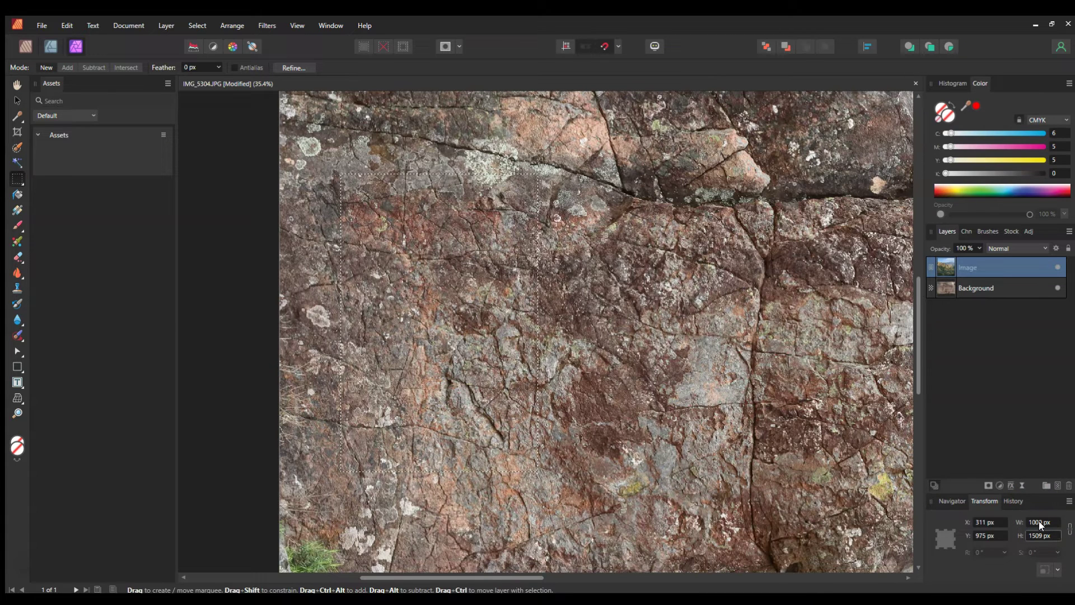
{"action": "key", "text": "Tab"}
{"action": "type", "text": "1000"}
{"action": "key", "text": "Return"}
- Move the square selection over the rock around the short diagonal crack, to about X 263 px, Y 1522 px, and copy it
{"action": "left_click_drag", "start_coordinate": [465, 288], "coordinate": [705, 354]}
{"action": "scroll", "coordinate": [656, 361], "scroll_direction": "up", "scroll_amount": 2}
{"action": "scroll", "coordinate": [648, 376], "scroll_direction": "down", "scroll_amount": 1}
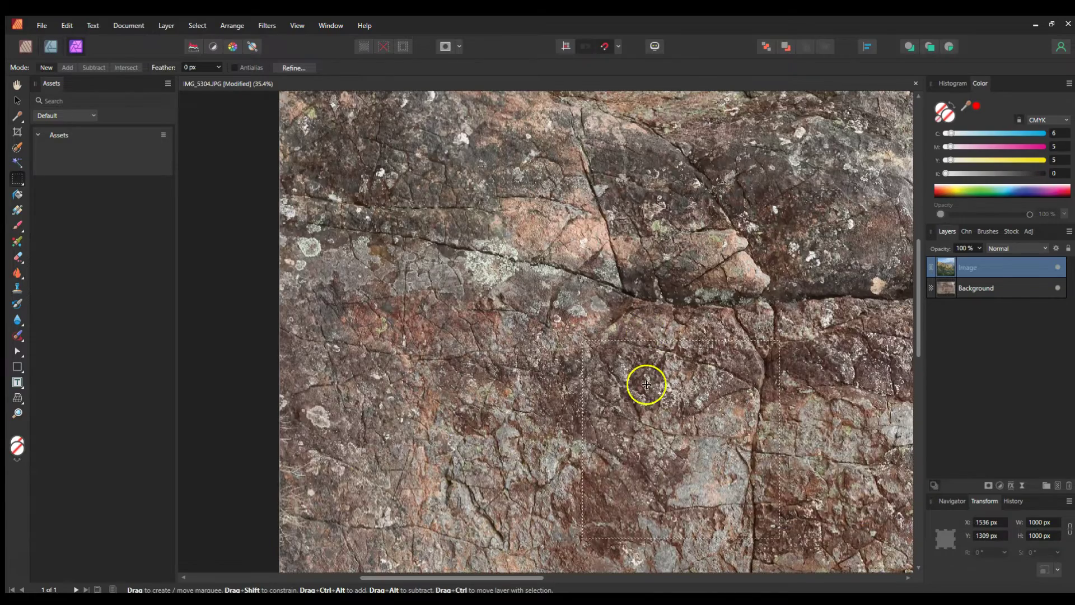
{"action": "left_click_drag", "start_coordinate": [656, 430], "coordinate": [450, 417]}
{"action": "scroll", "coordinate": [450, 417], "scroll_direction": "down", "scroll_amount": 3}
{"action": "left_click_drag", "start_coordinate": [479, 355], "coordinate": [432, 398]}
{"action": "scroll", "coordinate": [431, 398], "scroll_direction": "down", "scroll_amount": 1}
{"action": "scroll", "coordinate": [432, 398], "scroll_direction": "up", "scroll_amount": 4}
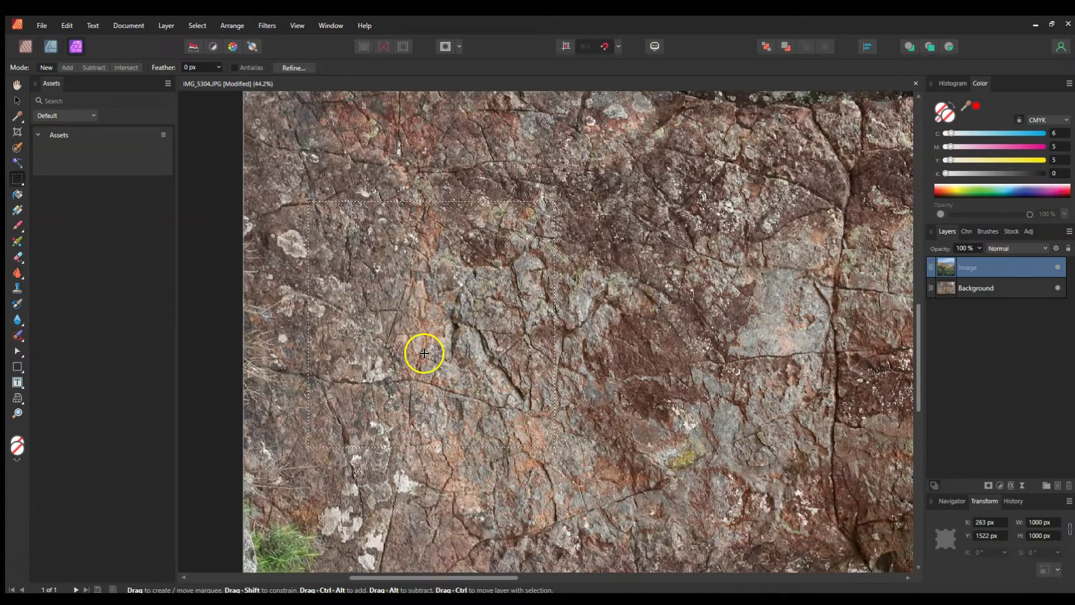
{"action": "scroll", "coordinate": [420, 359], "scroll_direction": "down", "scroll_amount": 1}
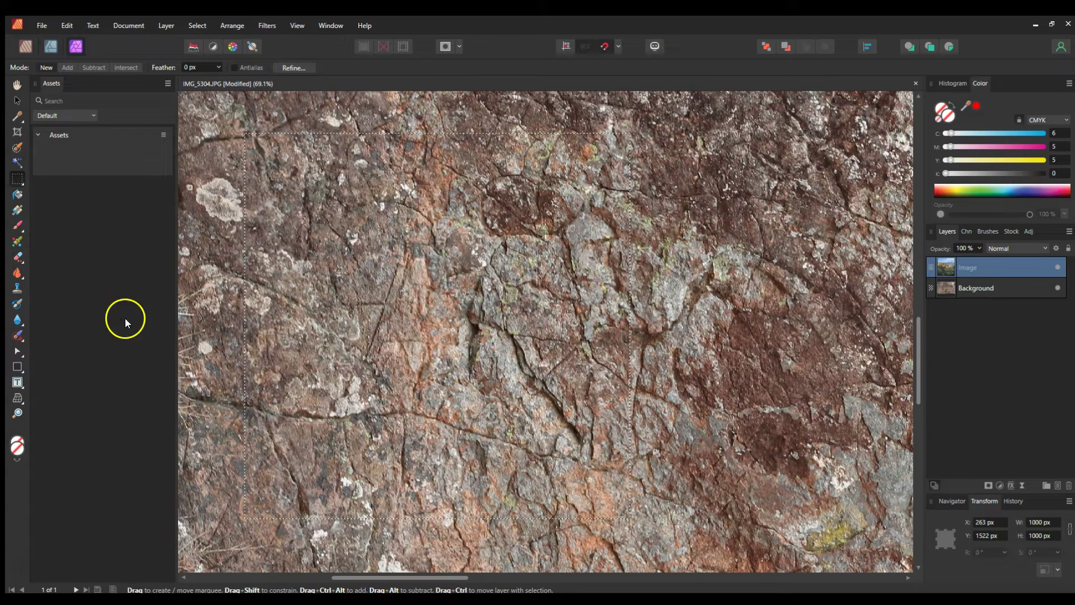
{"action": "left_click", "coordinate": [65, 26]}
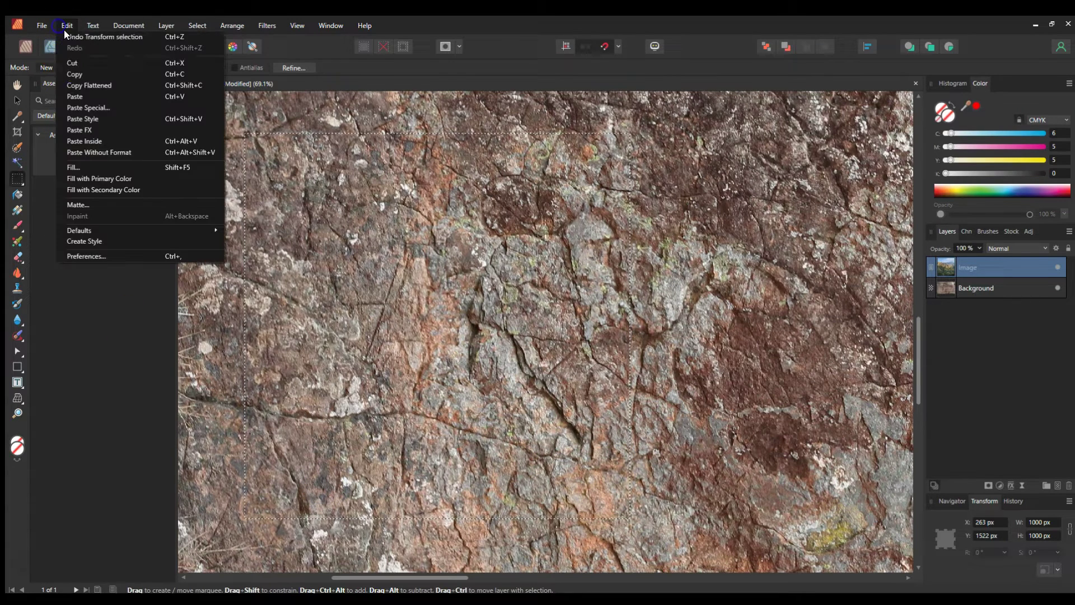
{"action": "left_click", "coordinate": [72, 74]}
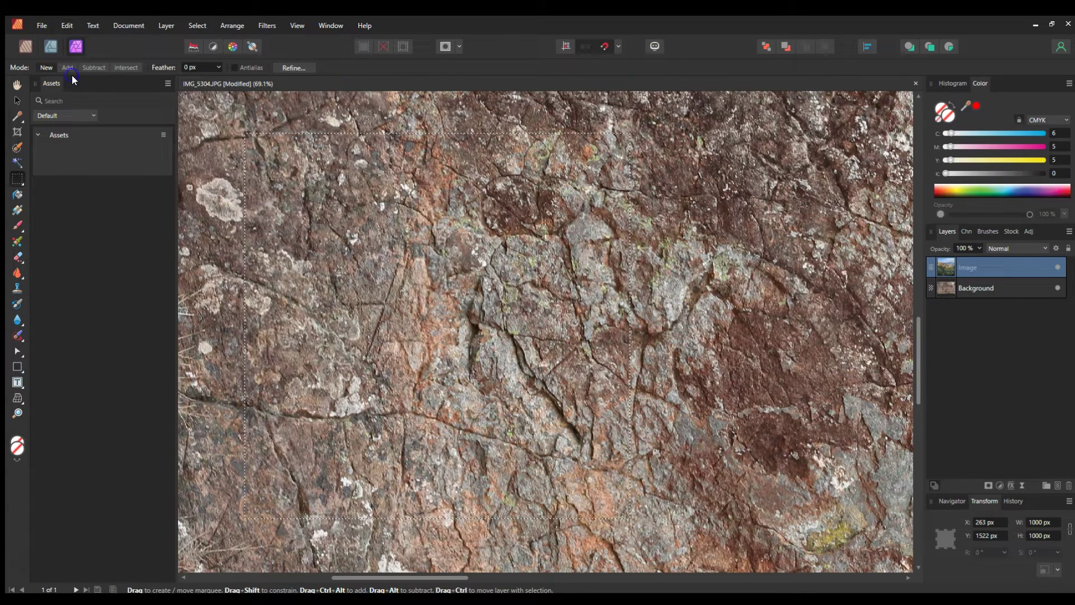
- Start setting up a new document with a DPI of 72 and pixels as the document units
{"action": "left_click", "coordinate": [41, 26]}
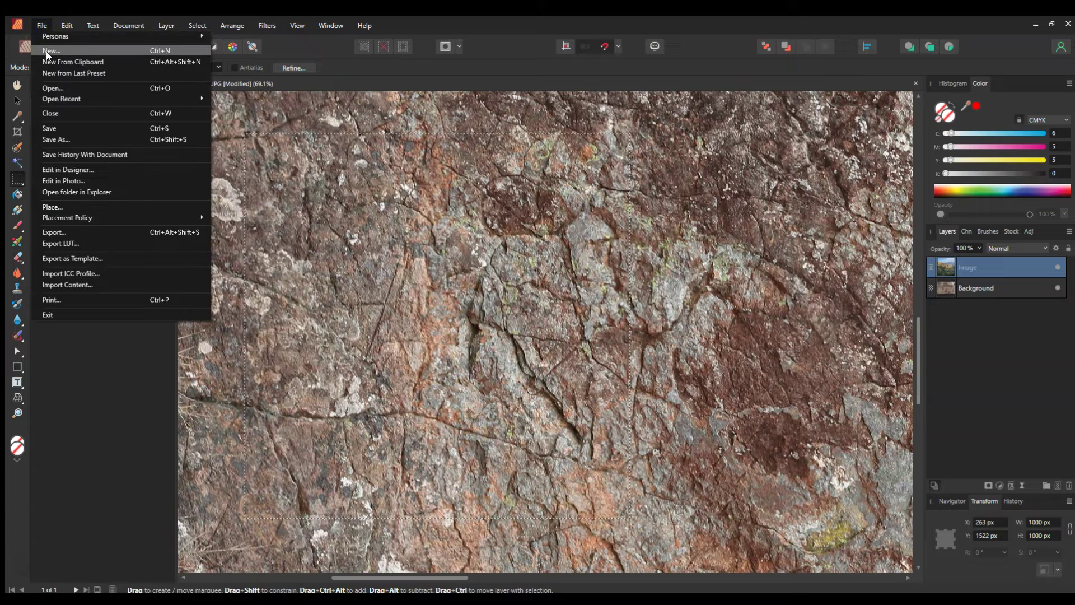
{"action": "left_click", "coordinate": [46, 51]}
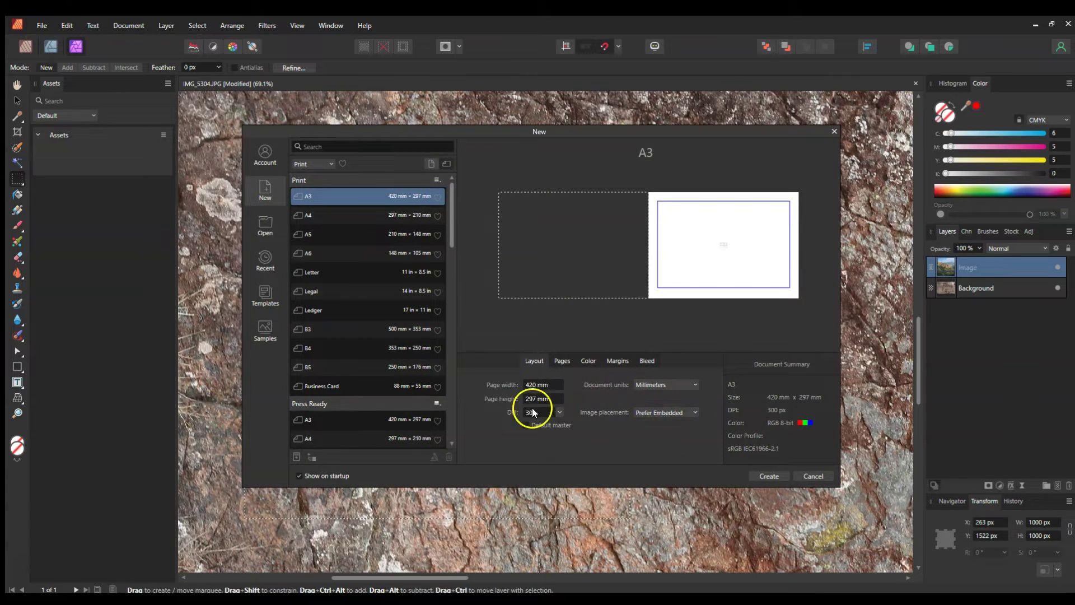
{"action": "left_click", "coordinate": [560, 413]}
{"action": "left_click", "coordinate": [550, 426]}
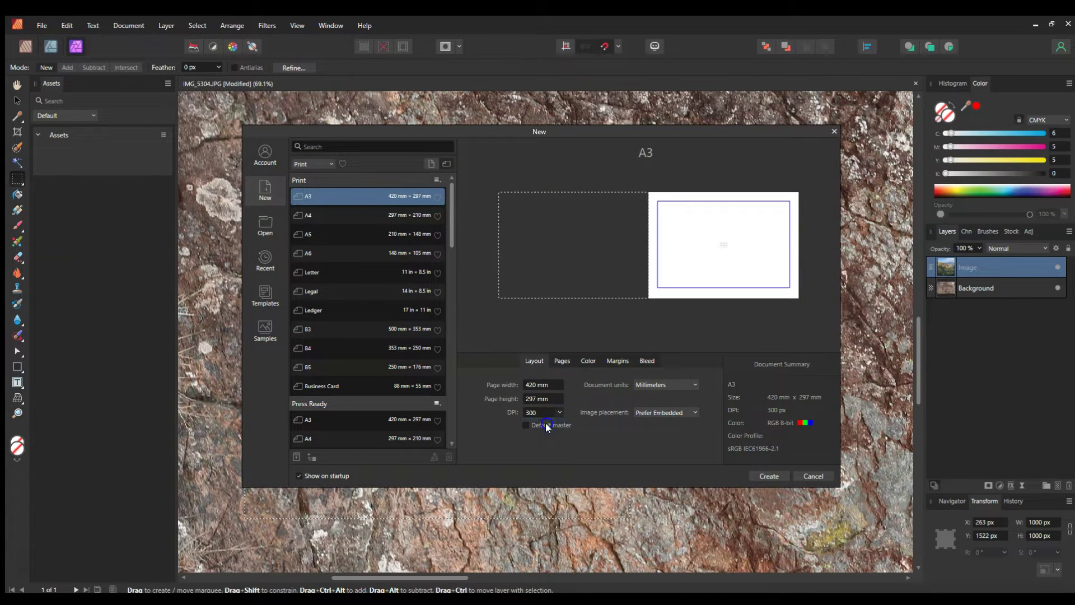
{"action": "left_click", "coordinate": [542, 385]}
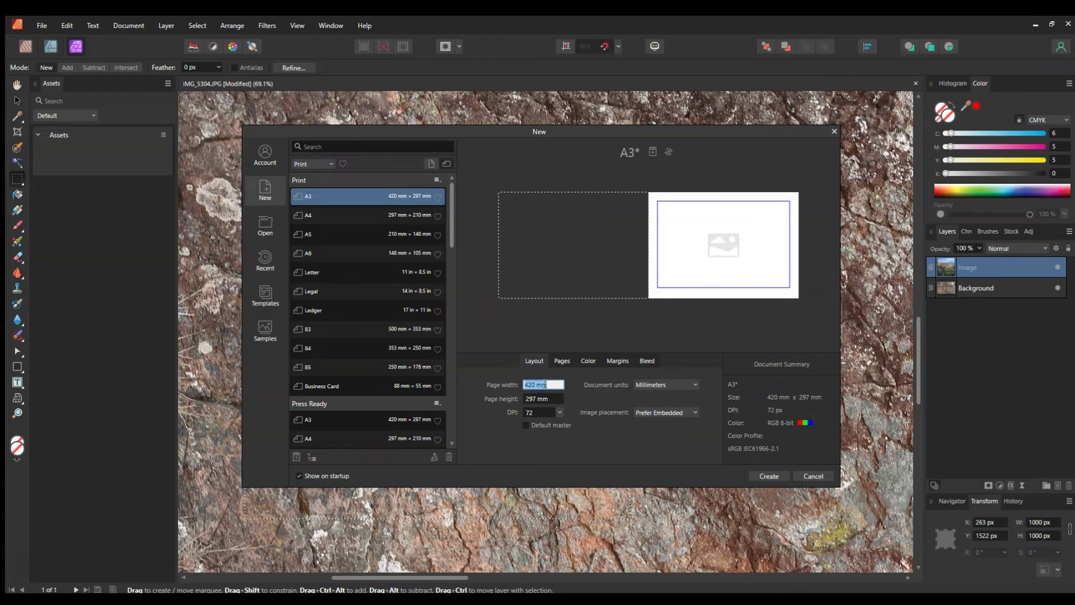
{"action": "left_click", "coordinate": [654, 394]}
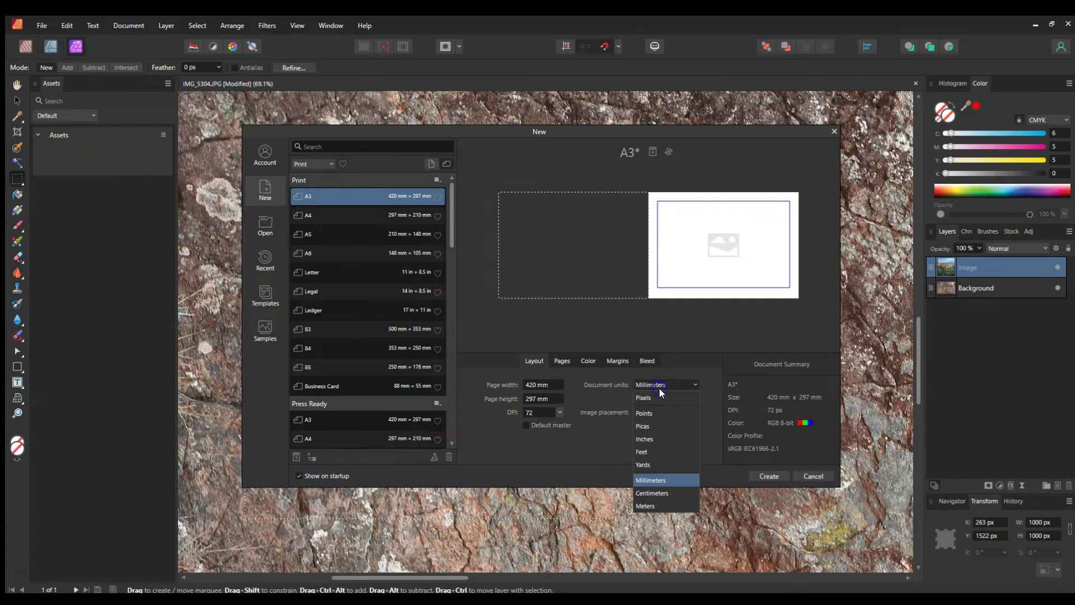
{"action": "left_click", "coordinate": [660, 395]}
- Set the new document's page width and height to 1000 px each
{"action": "left_click", "coordinate": [543, 384]}
{"action": "type", "text": "1000"}
{"action": "key", "text": "Tab"}
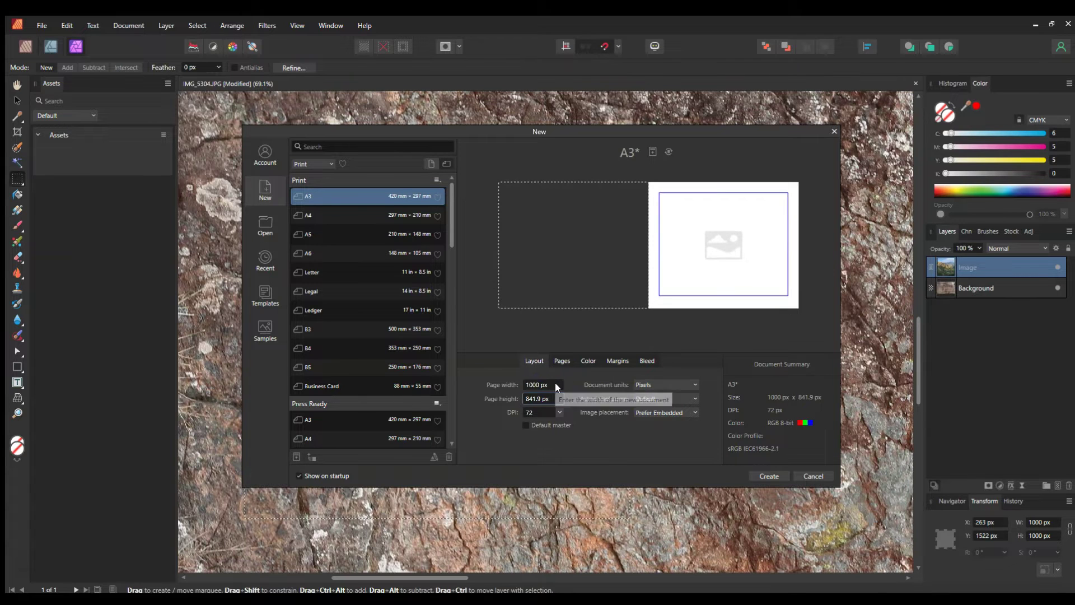
{"action": "left_click", "coordinate": [543, 399]}
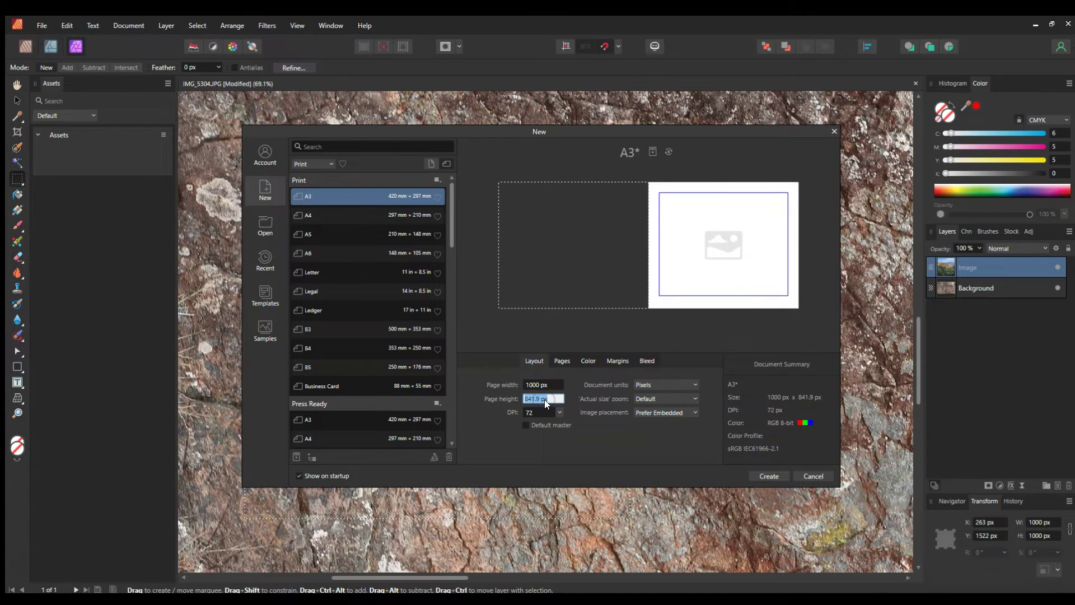
{"action": "type", "text": "1000"}
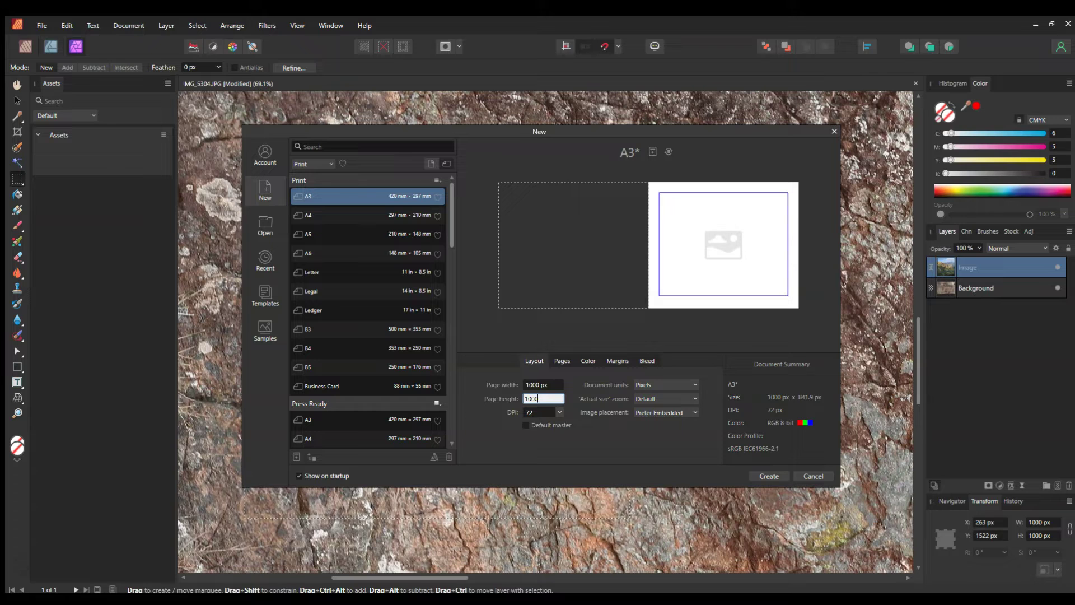
{"action": "key", "text": "Return"}
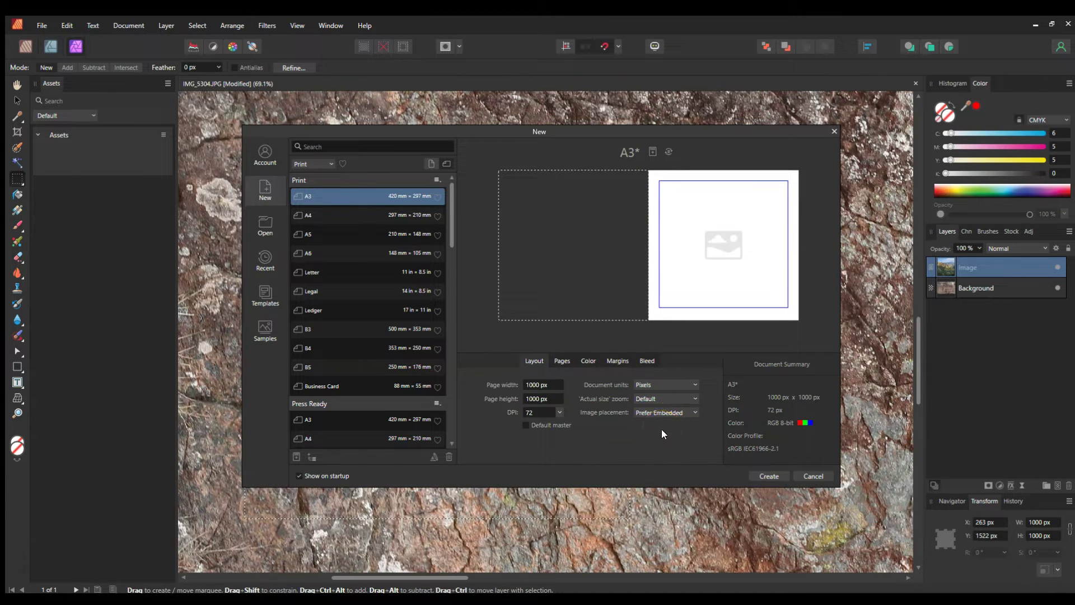
- Check the bleed and layout settings, and create the new 1000 × 1000 px document
{"action": "left_click", "coordinate": [647, 359]}
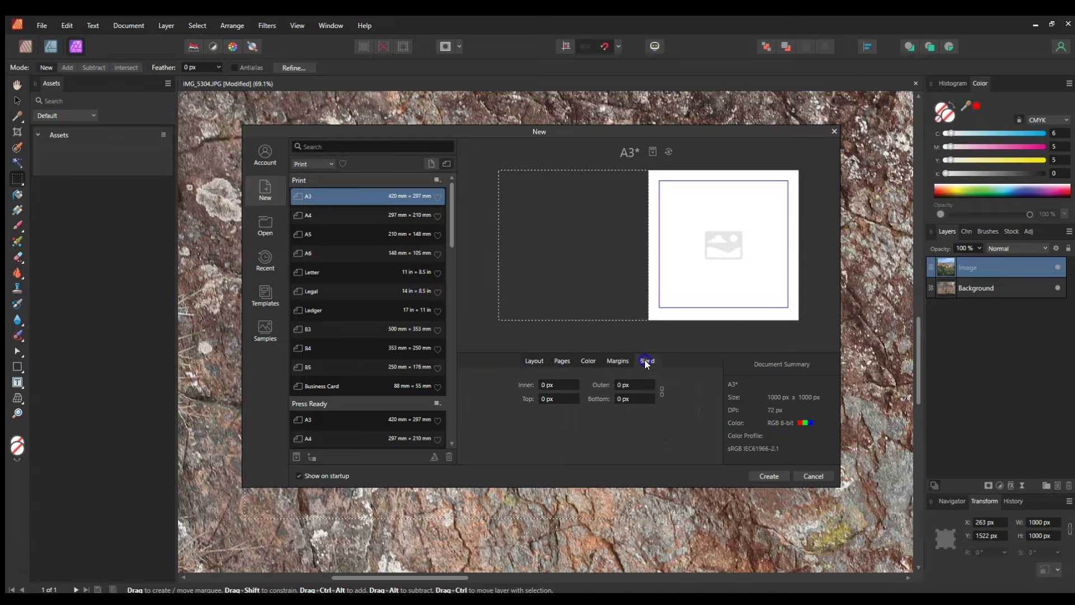
{"action": "left_click", "coordinate": [536, 361]}
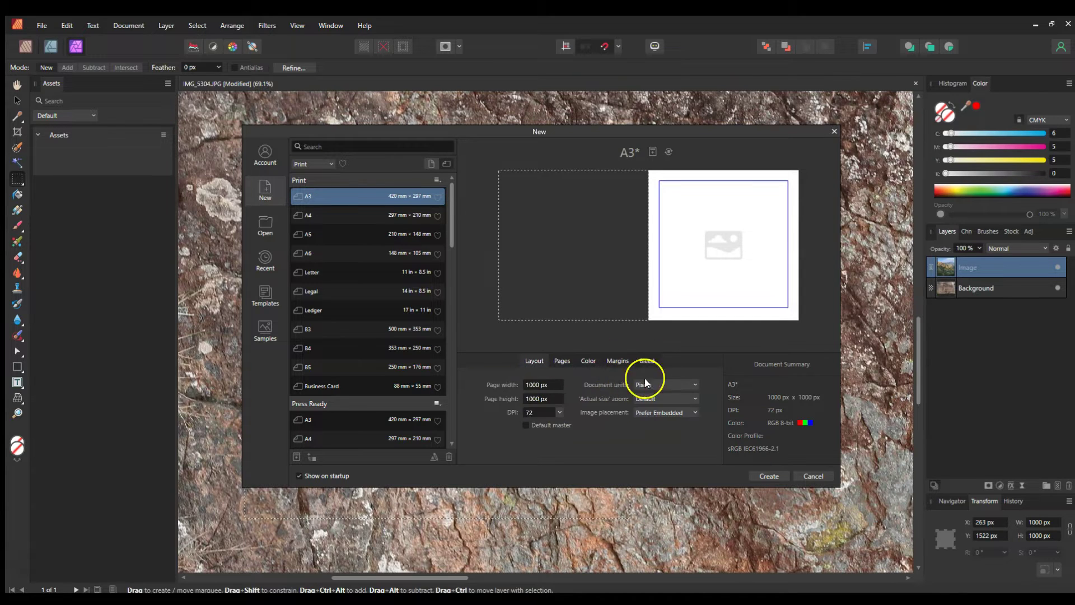
{"action": "left_click", "coordinate": [758, 476]}
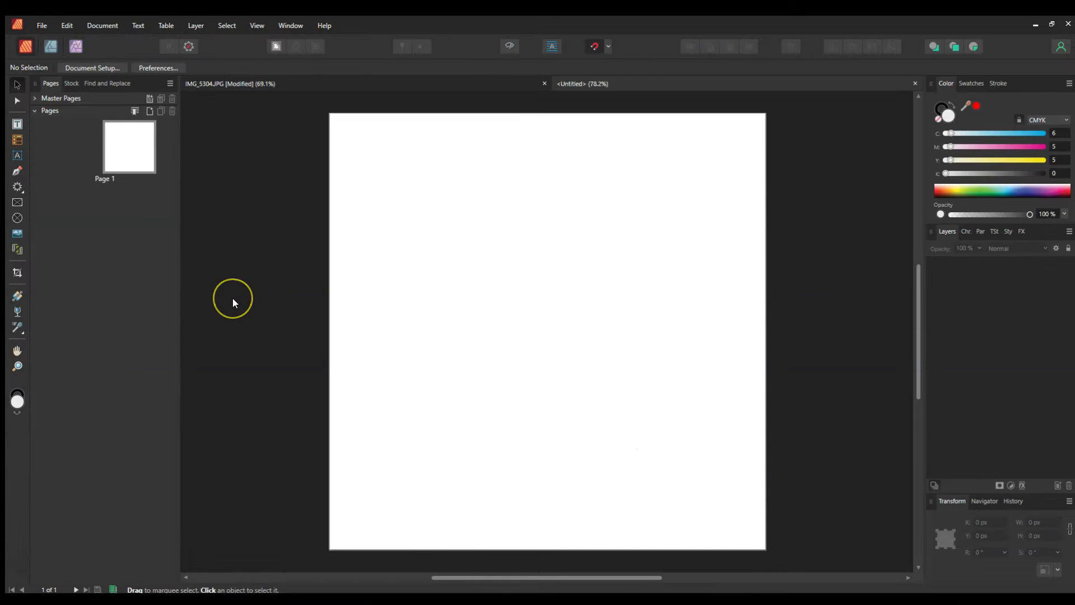
- Discard the wrongly pasted tree image, copy the selected area from the Background layer of IMG_5304.JPG, and paste it into the new document
{"action": "key", "text": "ctrl+v"}
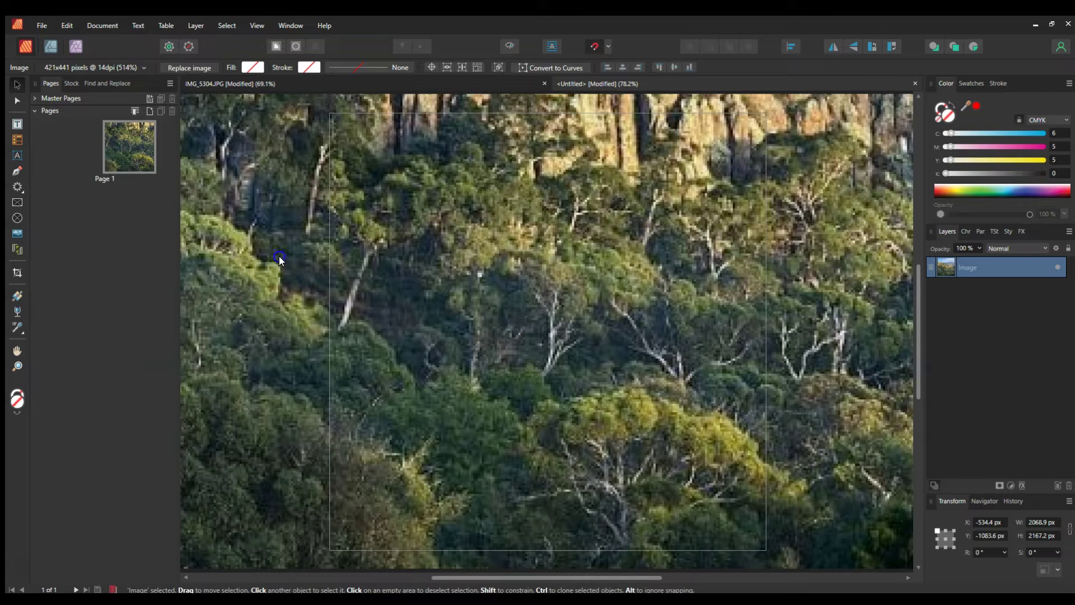
{"action": "key", "text": "Delete"}
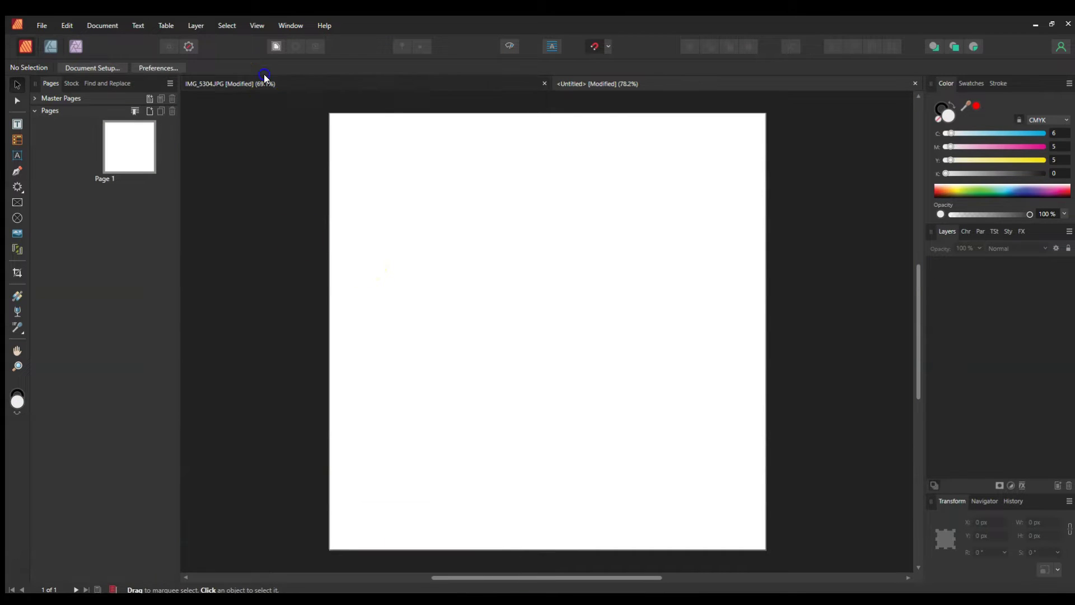
{"action": "left_click", "coordinate": [264, 77]}
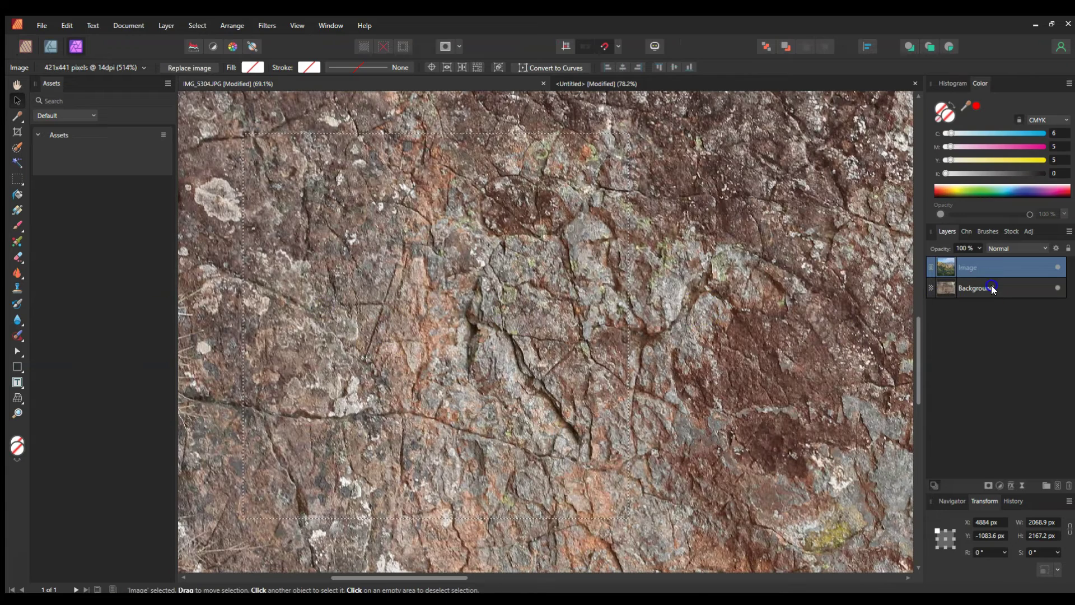
{"action": "left_click", "coordinate": [993, 288]}
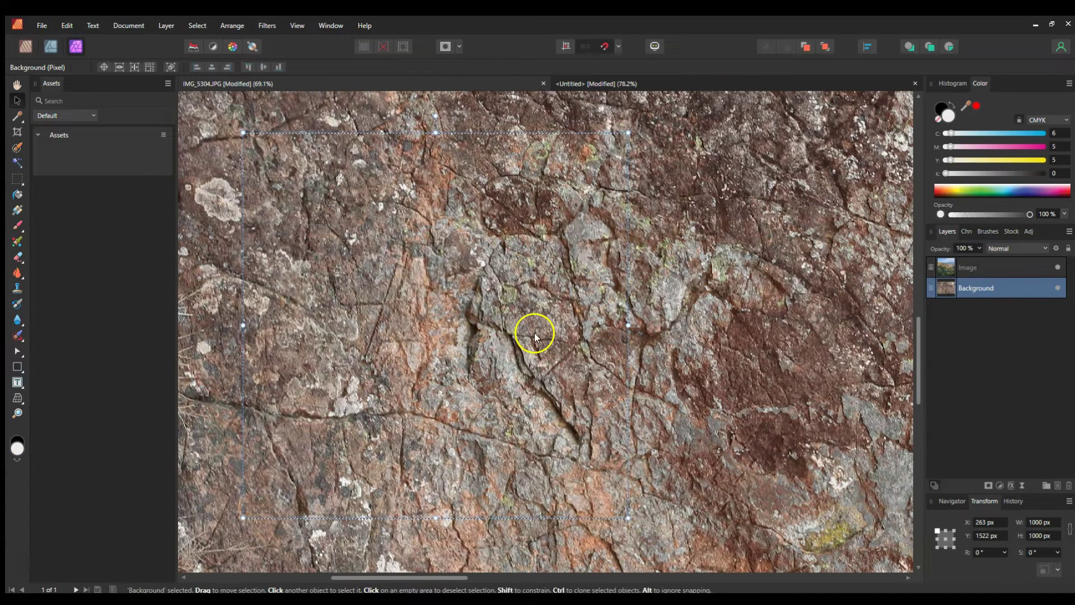
{"action": "left_click", "coordinate": [652, 87]}
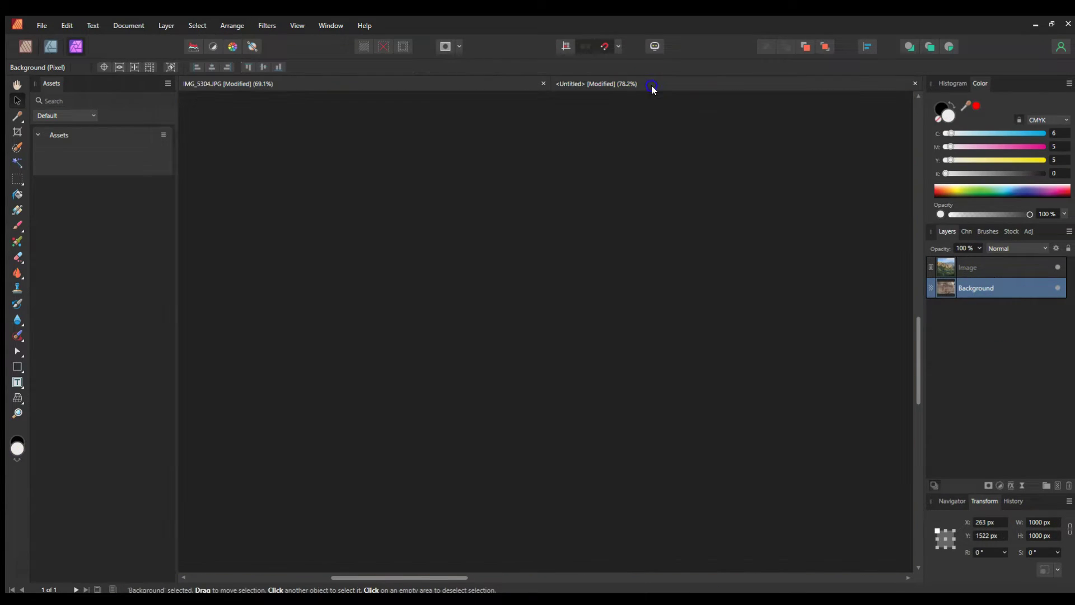
{"action": "left_click", "coordinate": [485, 250]}
{"action": "key", "text": "ctrl+v"}
- Position the pasted rock texture so it exactly covers the page, and deselect it
{"action": "scroll", "coordinate": [521, 309], "scroll_direction": "down", "scroll_amount": 3}
{"action": "left_click_drag", "start_coordinate": [543, 306], "coordinate": [495, 306]}
{"action": "left_click", "coordinate": [385, 339]}
{"action": "scroll", "coordinate": [535, 341], "scroll_direction": "up", "scroll_amount": 2}
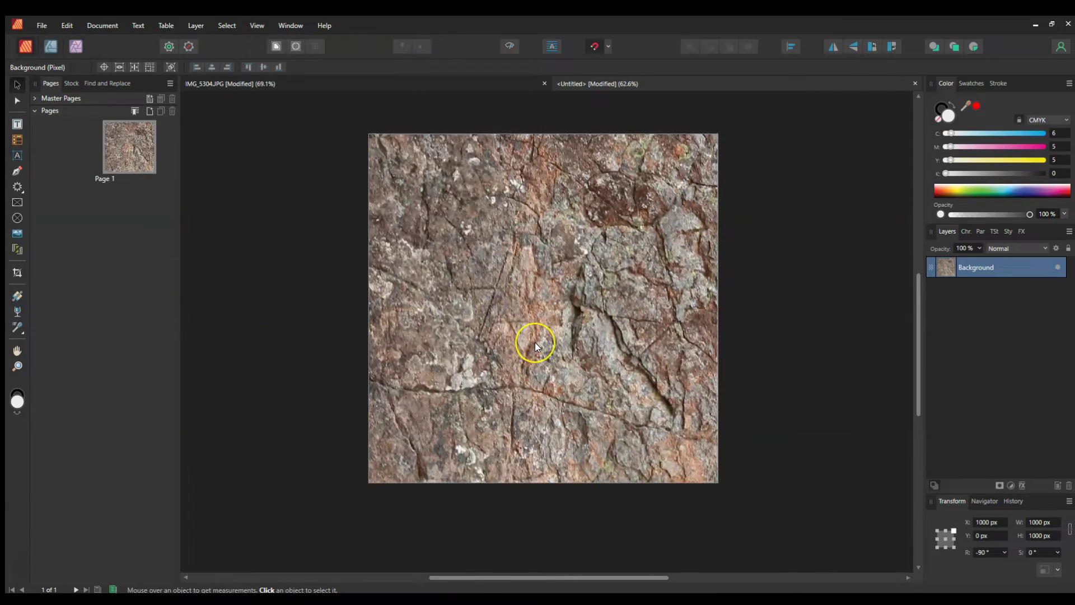
{"action": "scroll", "coordinate": [535, 341], "scroll_direction": "up", "scroll_amount": 2}
{"action": "scroll", "coordinate": [535, 342], "scroll_direction": "down", "scroll_amount": 2}
{"action": "left_click", "coordinate": [297, 287]}
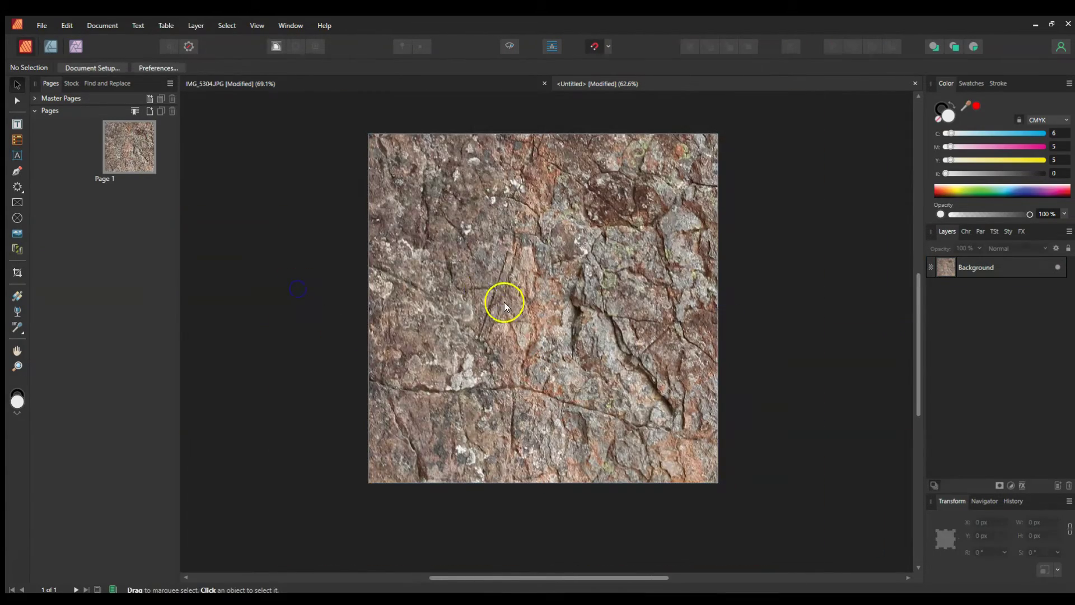
- Examine the detail and outer edges of the rock texture on the page
{"action": "scroll", "coordinate": [502, 333], "scroll_direction": "up", "scroll_amount": 2}
{"action": "scroll", "coordinate": [502, 332], "scroll_direction": "down", "scroll_amount": 2}
{"action": "scroll", "coordinate": [566, 267], "scroll_direction": "up", "scroll_amount": 1}
{"action": "scroll", "coordinate": [563, 267], "scroll_direction": "up", "scroll_amount": 2}
{"action": "scroll", "coordinate": [563, 267], "scroll_direction": "down", "scroll_amount": 2}
{"action": "scroll", "coordinate": [563, 267], "scroll_direction": "down", "scroll_amount": 1}
{"action": "scroll", "coordinate": [559, 280], "scroll_direction": "down", "scroll_amount": 1}
{"action": "scroll", "coordinate": [559, 281], "scroll_direction": "up", "scroll_amount": 2}
{"action": "scroll", "coordinate": [553, 284], "scroll_direction": "down", "scroll_amount": 3}
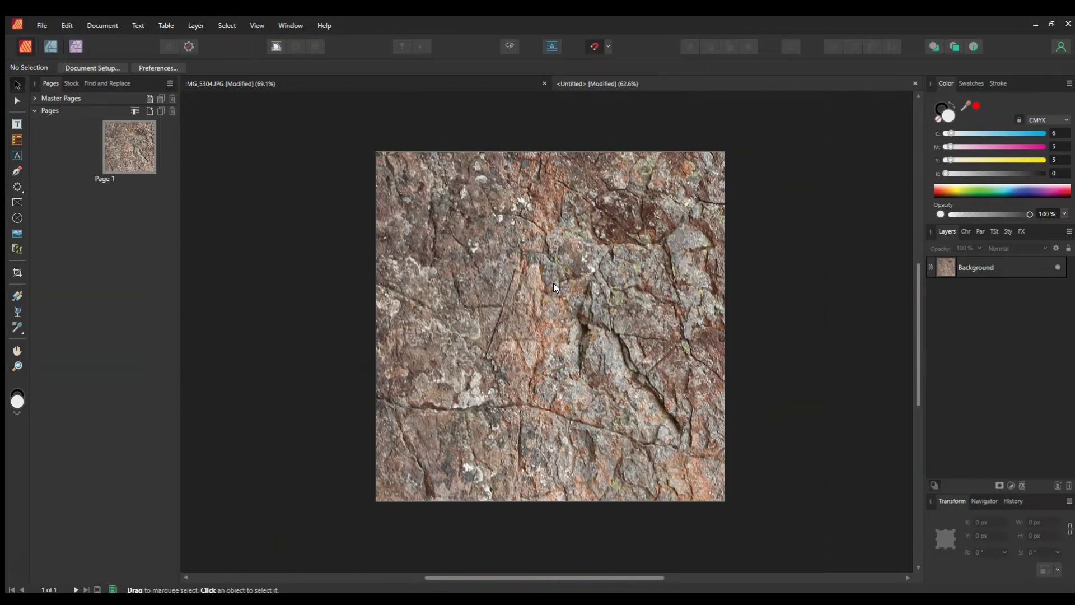
{"action": "scroll", "coordinate": [553, 283], "scroll_direction": "up", "scroll_amount": 1}
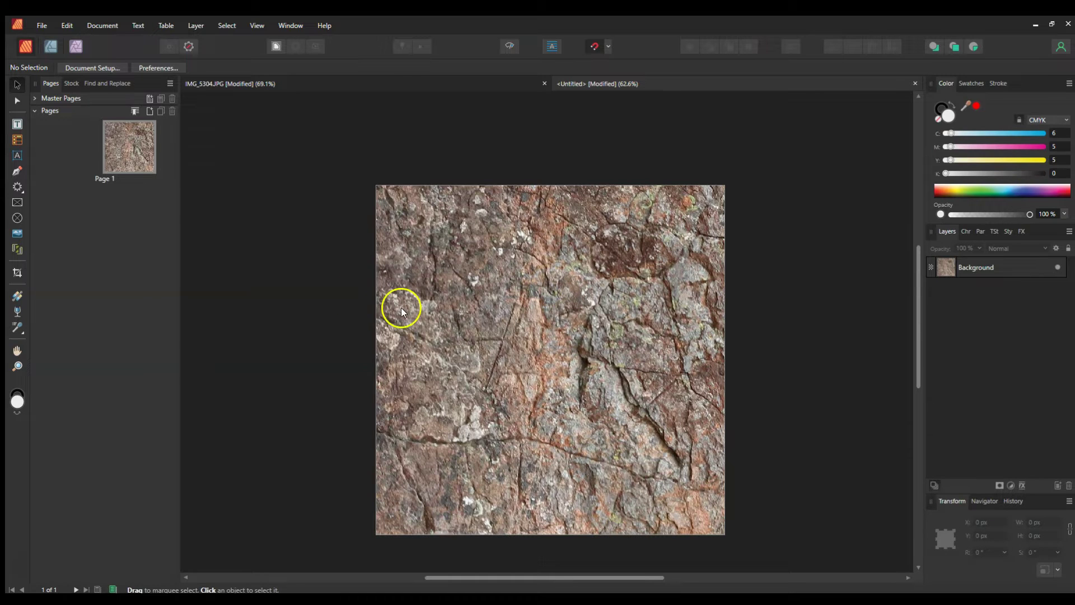
{"action": "scroll", "coordinate": [492, 312], "scroll_direction": "up", "scroll_amount": 1}
{"action": "scroll", "coordinate": [499, 360], "scroll_direction": "down", "scroll_amount": 1}
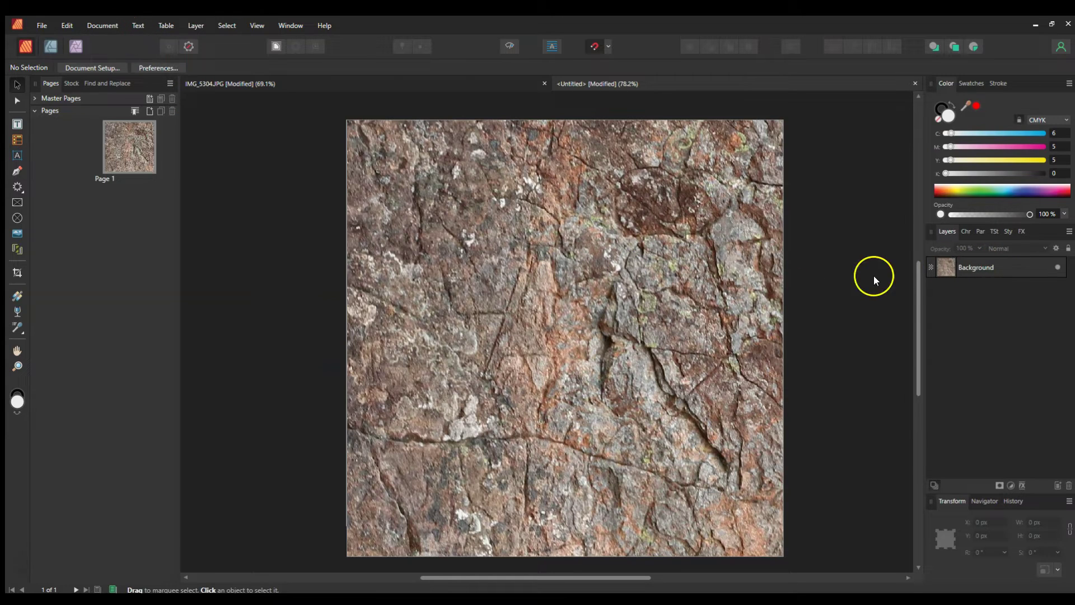
- Select the rock texture and rasterize its Background layer
{"action": "left_click", "coordinate": [637, 283]}
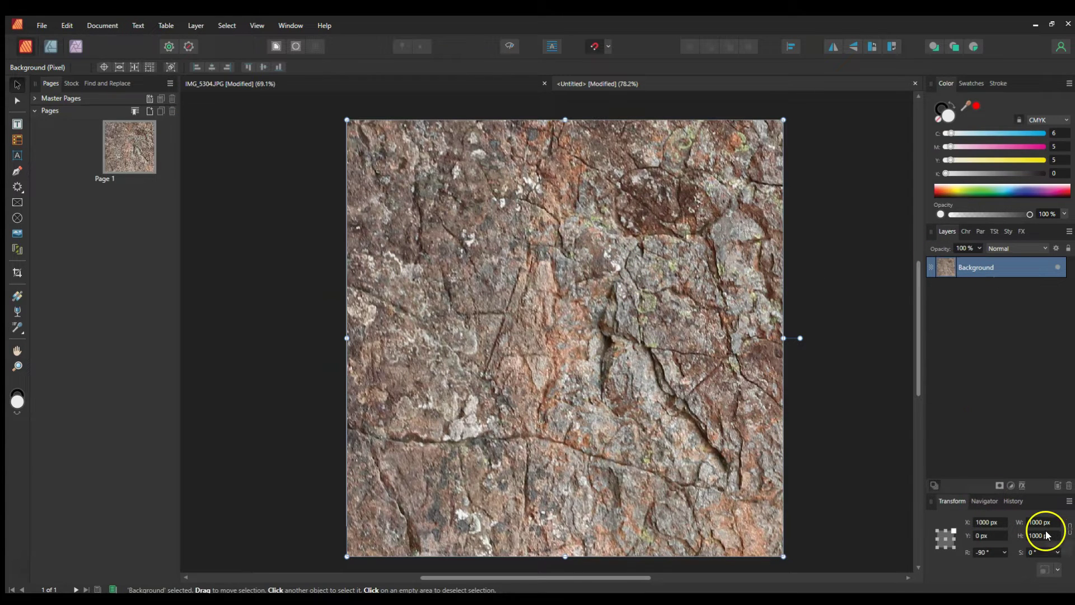
{"action": "right_click", "coordinate": [1012, 267]}
{"action": "left_click", "coordinate": [981, 471]}
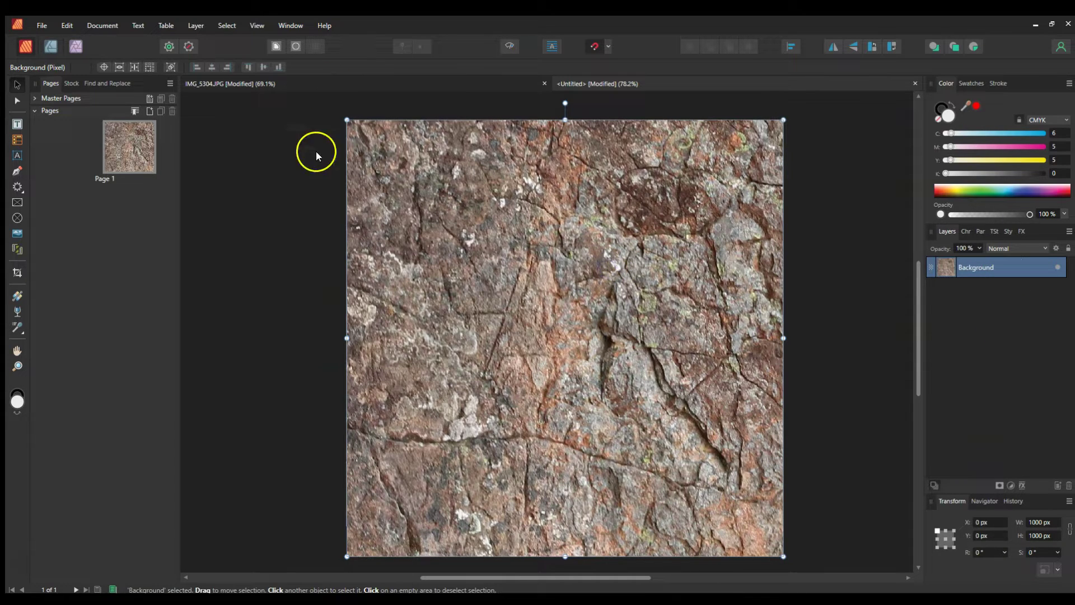
- In the Photo persona, apply the Affine distort filter to the texture with Offset X 50 %, Offset Y 50 % and Extend Mode Wrap
{"action": "left_click", "coordinate": [69, 47]}
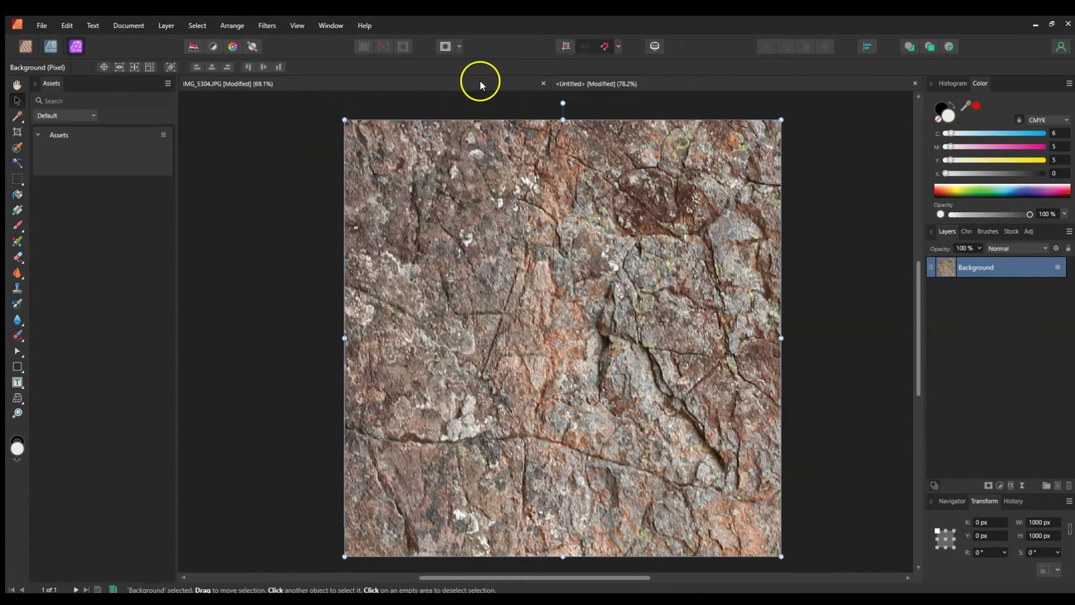
{"action": "left_click", "coordinate": [263, 26]}
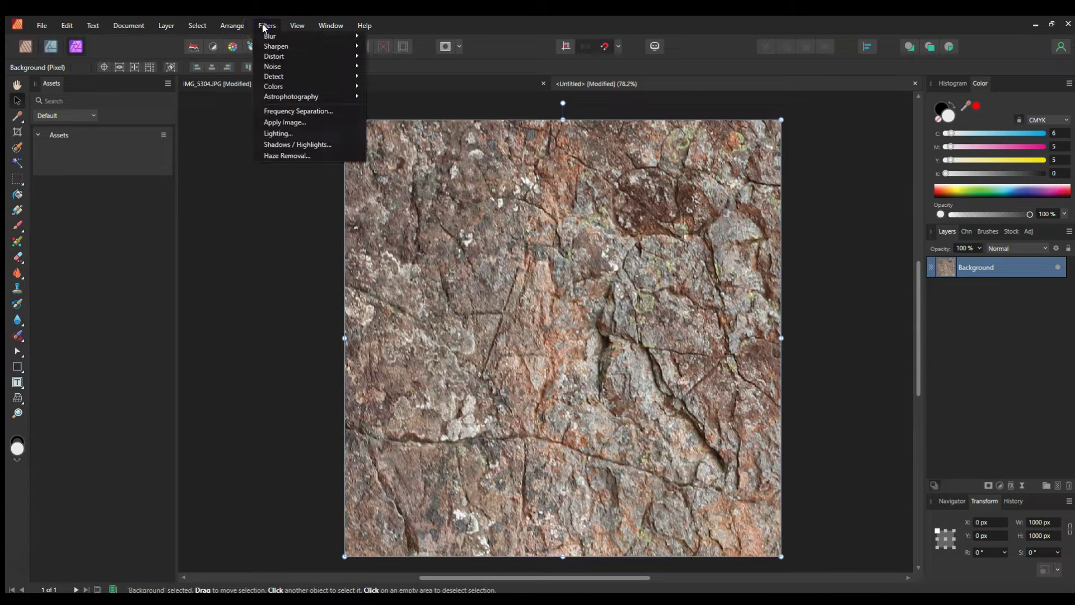
{"action": "mouse_move", "coordinate": [300, 56]}
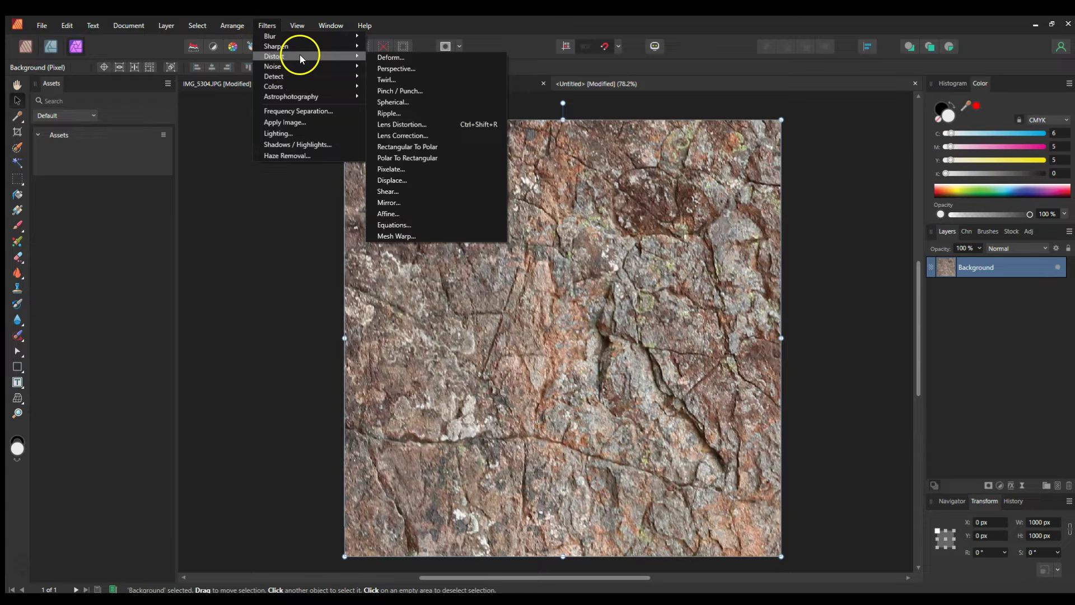
{"action": "left_click", "coordinate": [383, 214]}
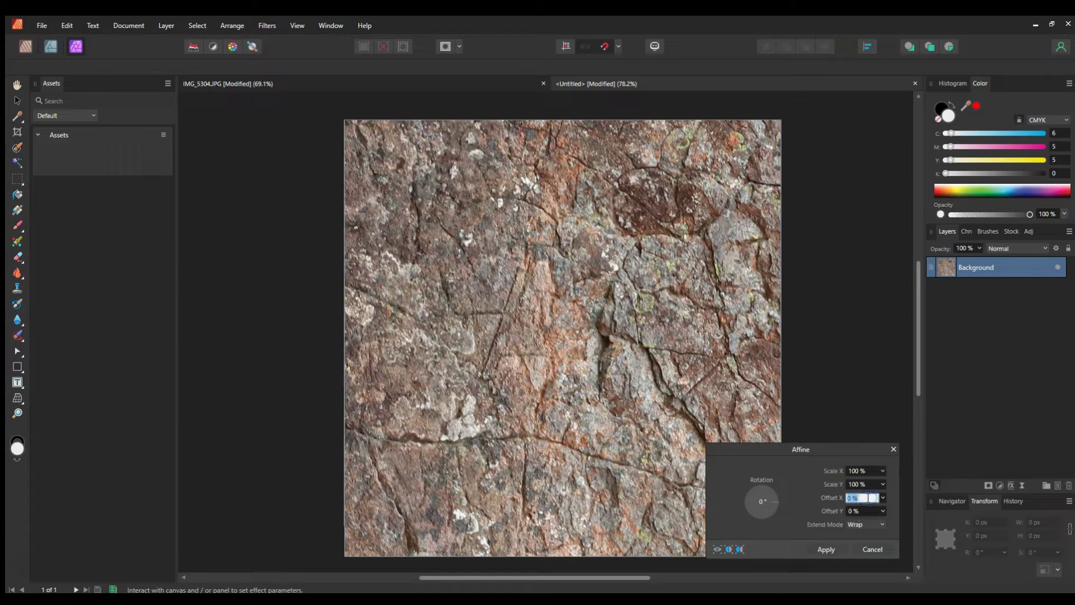
{"action": "left_click", "coordinate": [830, 500]}
{"action": "left_click", "coordinate": [865, 498]}
{"action": "key", "text": "Return"}
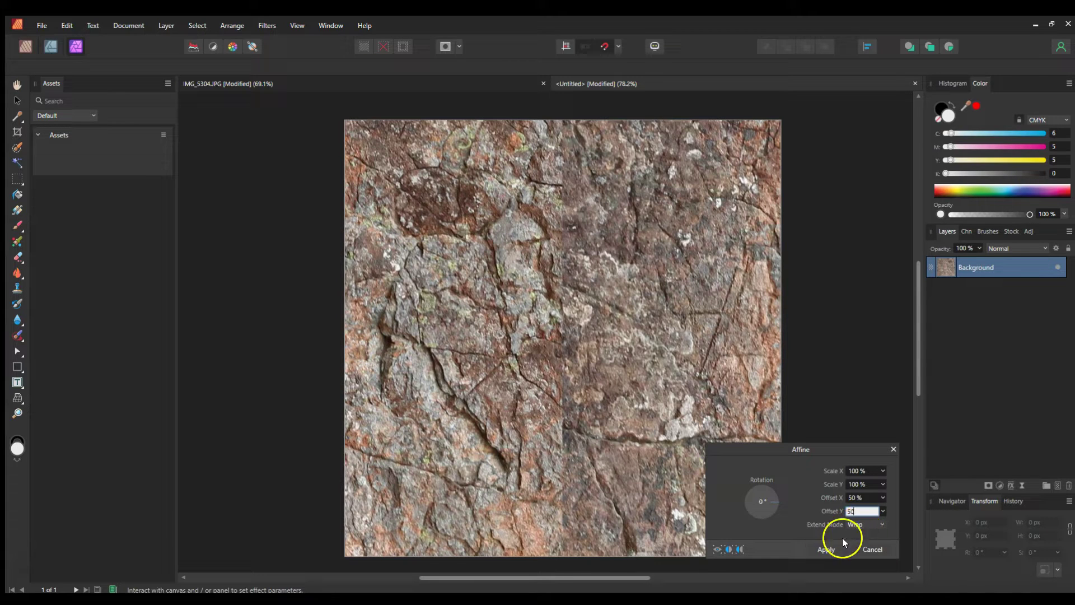
{"action": "type", "text": "50"}
{"action": "left_click", "coordinate": [826, 549]}
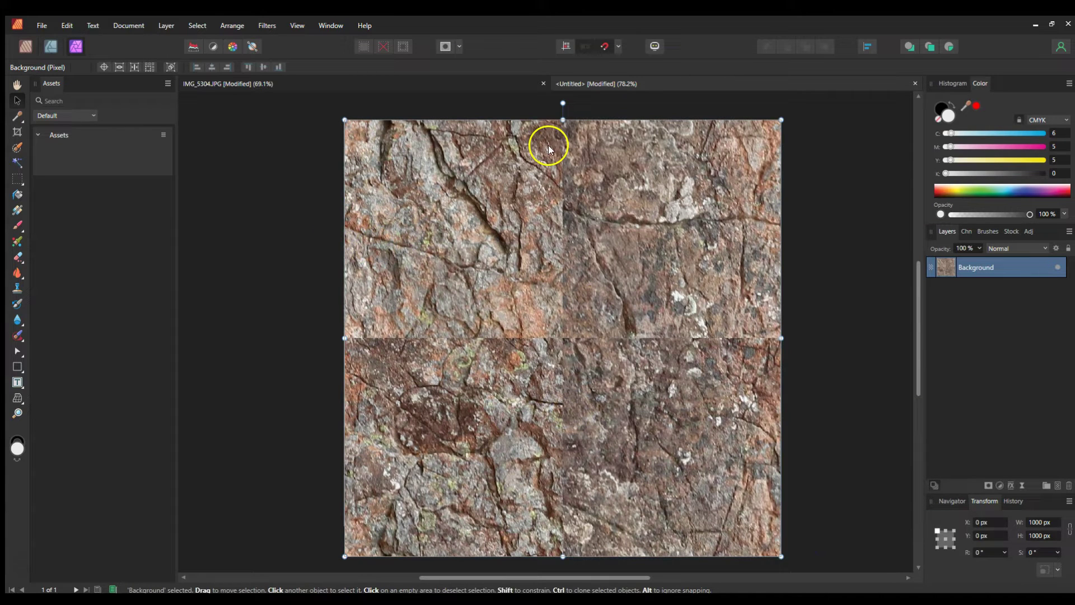
- Examine the vertical and horizontal seams that cross the middle of the offset texture
{"action": "scroll", "coordinate": [536, 377], "scroll_direction": "up", "scroll_amount": 5}
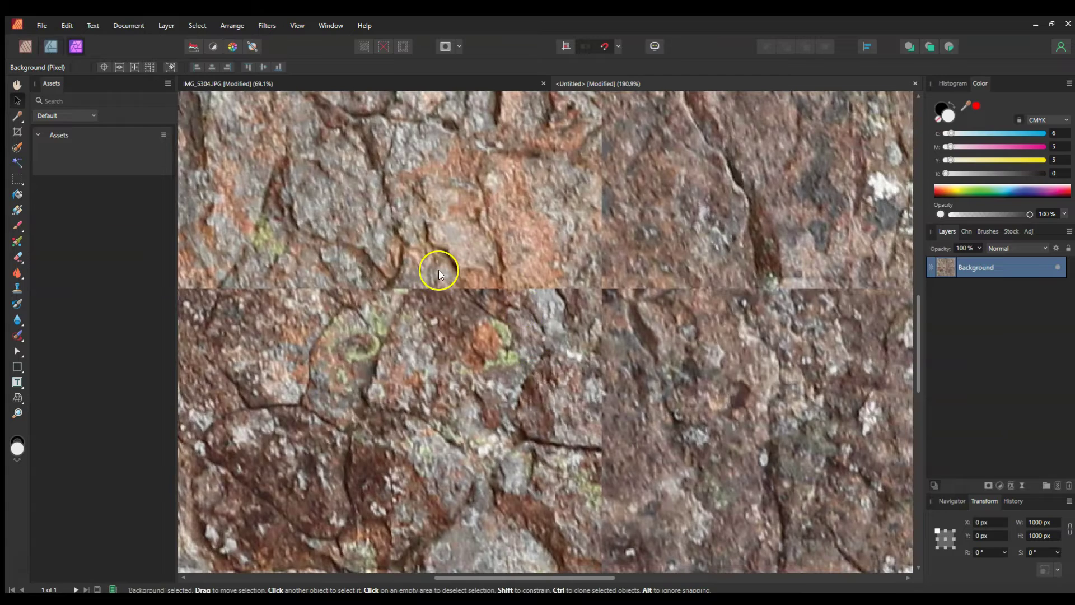
{"action": "scroll", "coordinate": [392, 277], "scroll_direction": "down", "scroll_amount": 3}
{"action": "scroll", "coordinate": [535, 277], "scroll_direction": "up", "scroll_amount": 2}
{"action": "scroll", "coordinate": [535, 278], "scroll_direction": "up", "scroll_amount": 1}
{"action": "scroll", "coordinate": [472, 347], "scroll_direction": "down", "scroll_amount": 3}
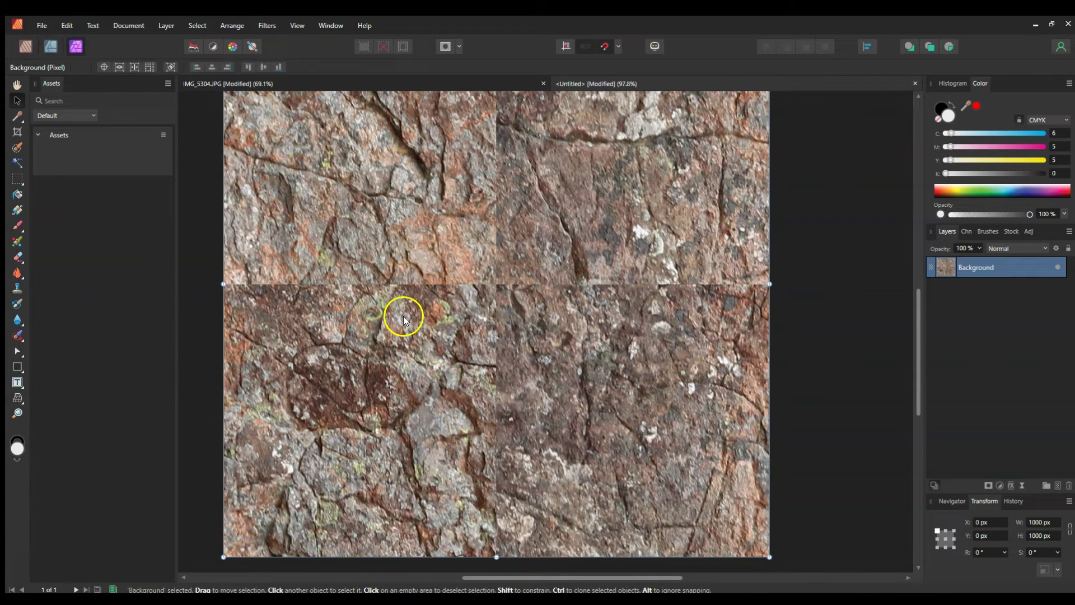
{"action": "scroll", "coordinate": [363, 279], "scroll_direction": "up", "scroll_amount": 2}
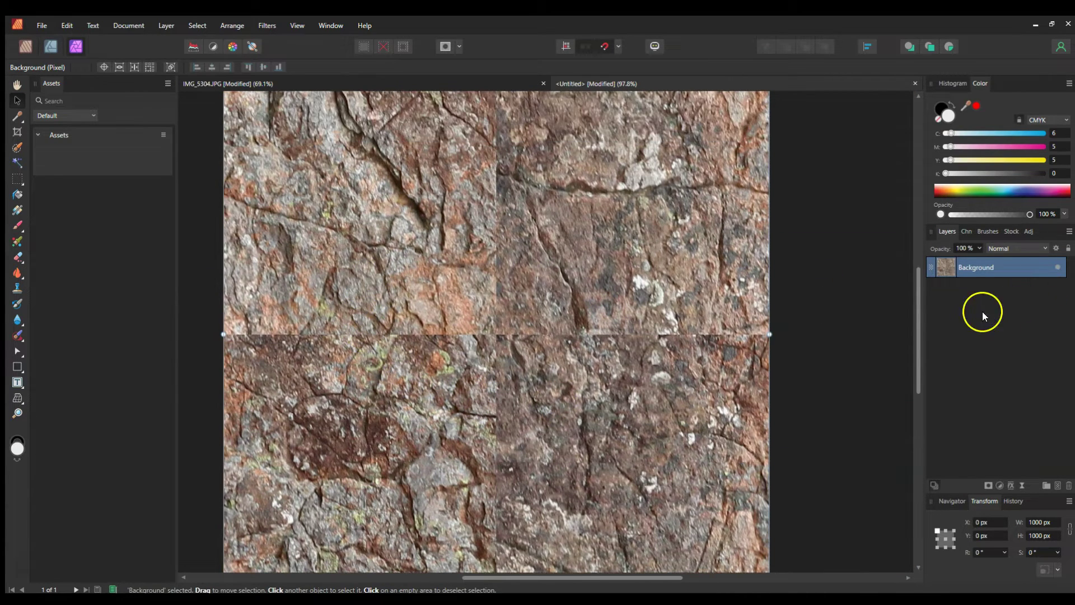
{"action": "left_click", "coordinate": [17, 179]}
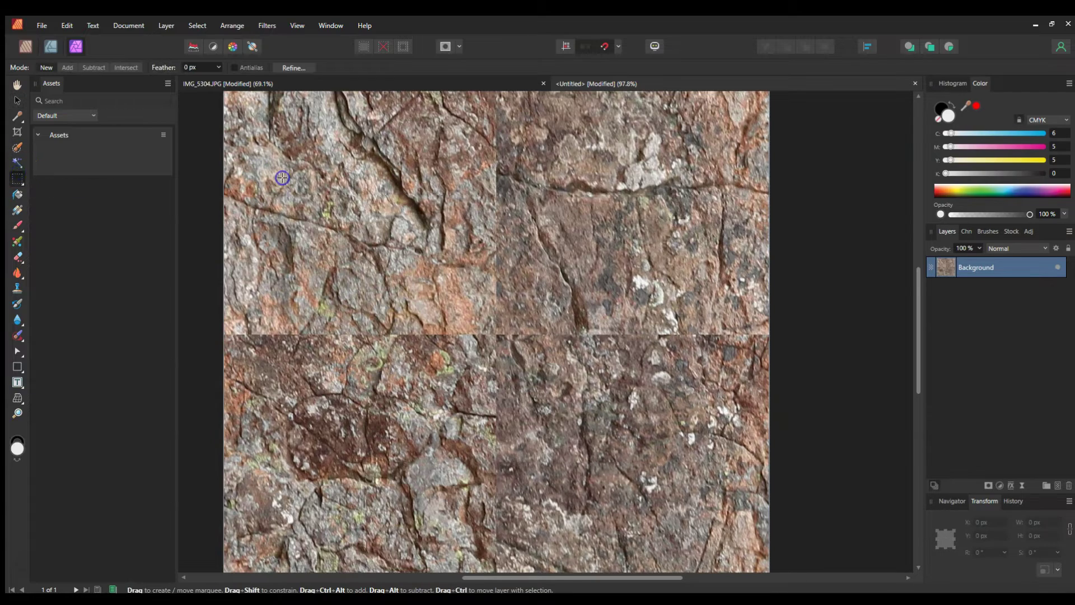
{"action": "scroll", "coordinate": [302, 333], "scroll_direction": "down", "scroll_amount": 2}
{"action": "scroll", "coordinate": [513, 294], "scroll_direction": "up", "scroll_amount": 2}
{"action": "scroll", "coordinate": [499, 178], "scroll_direction": "up", "scroll_amount": 4}
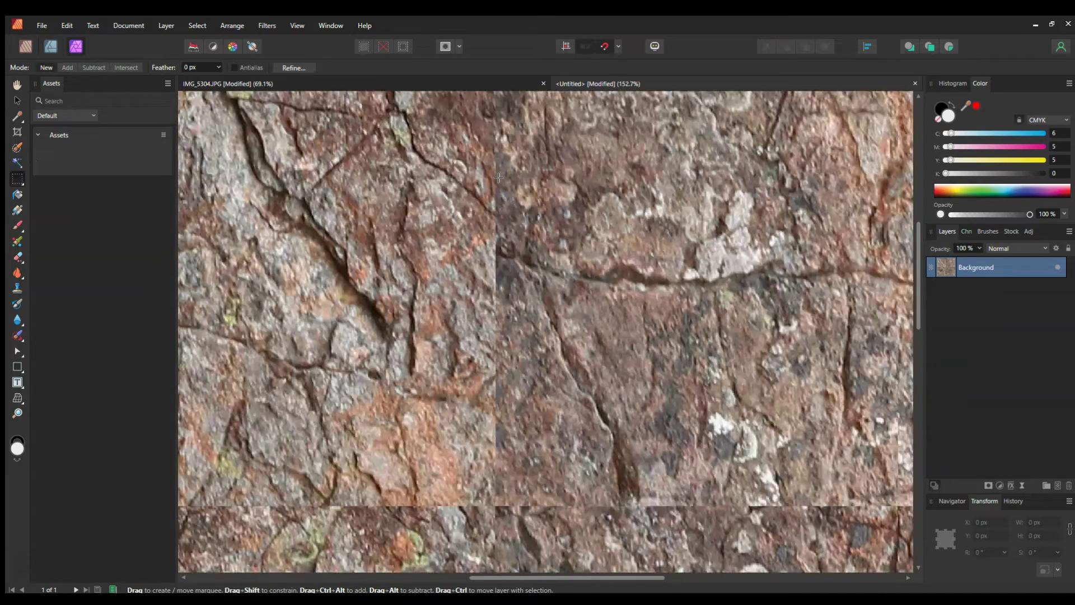
{"action": "scroll", "coordinate": [498, 177], "scroll_direction": "down", "scroll_amount": 3}
{"action": "scroll", "coordinate": [468, 291], "scroll_direction": "up", "scroll_amount": 5}
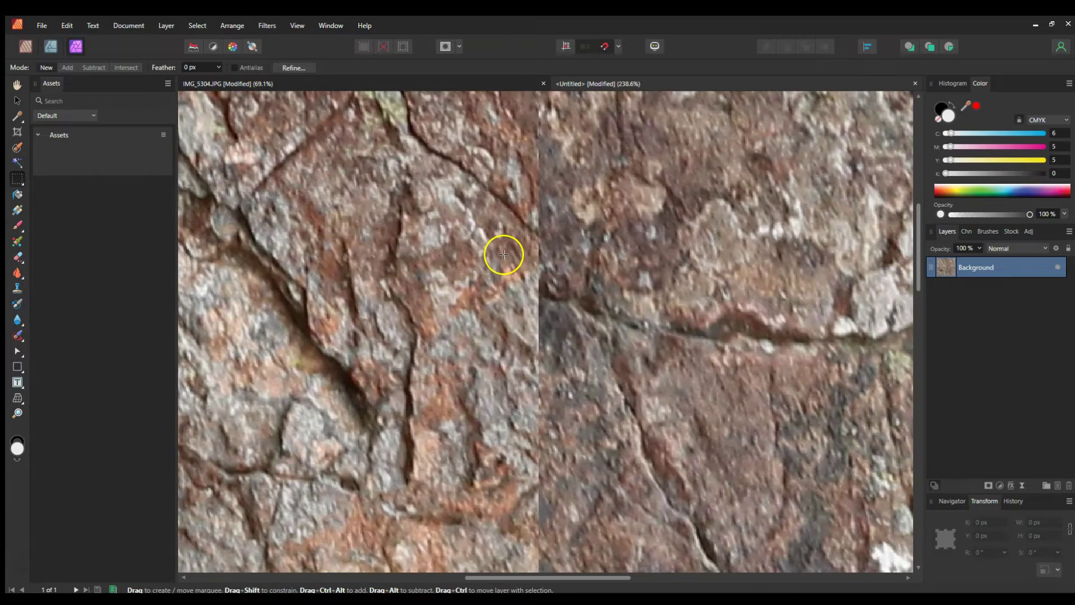
{"action": "scroll", "coordinate": [504, 254], "scroll_direction": "down", "scroll_amount": 6}
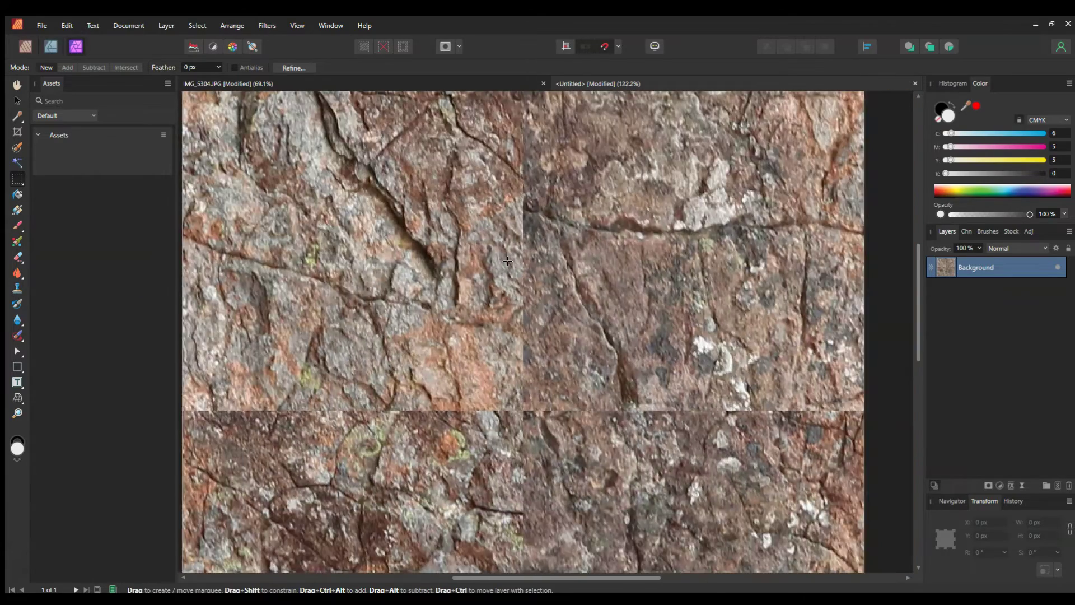
{"action": "scroll", "coordinate": [545, 202], "scroll_direction": "up", "scroll_amount": 4}
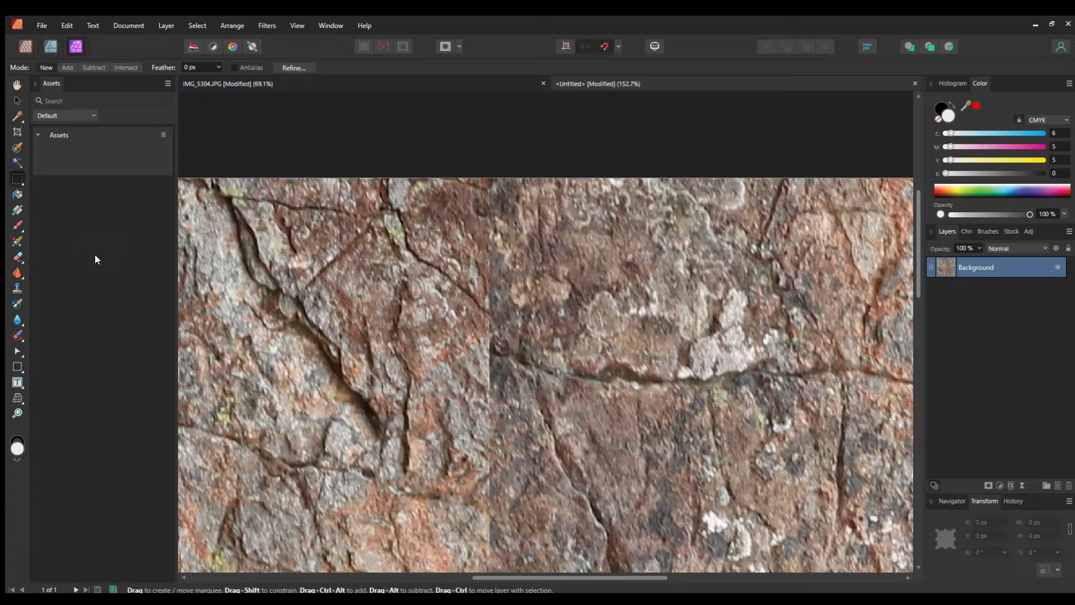
- Choose the Clone Brush Tool and set its opacity to 73 %
{"action": "left_click", "coordinate": [17, 289]}
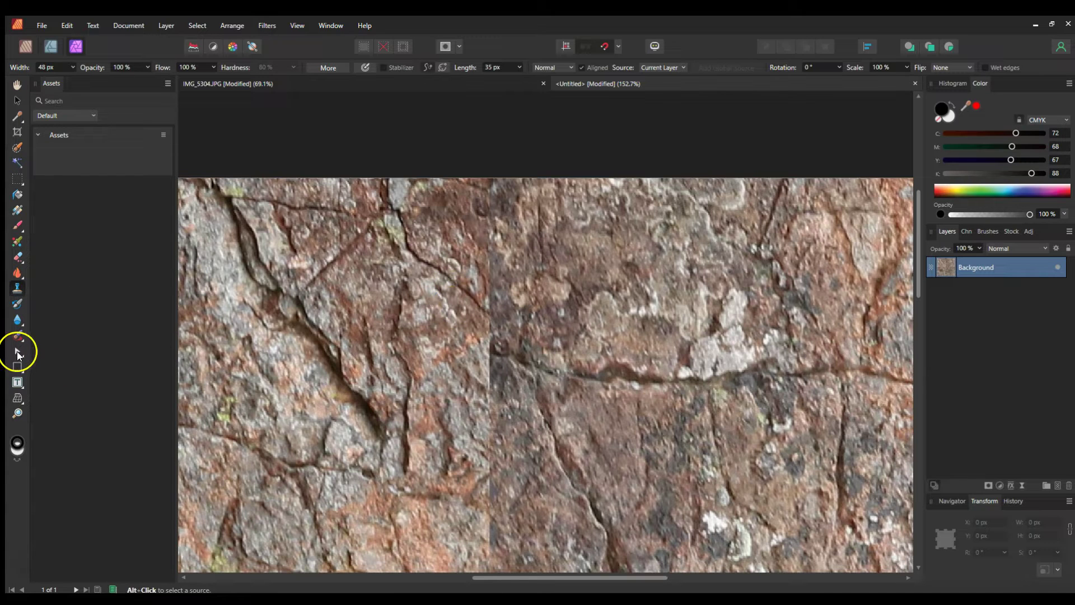
{"action": "left_click", "coordinate": [17, 320]}
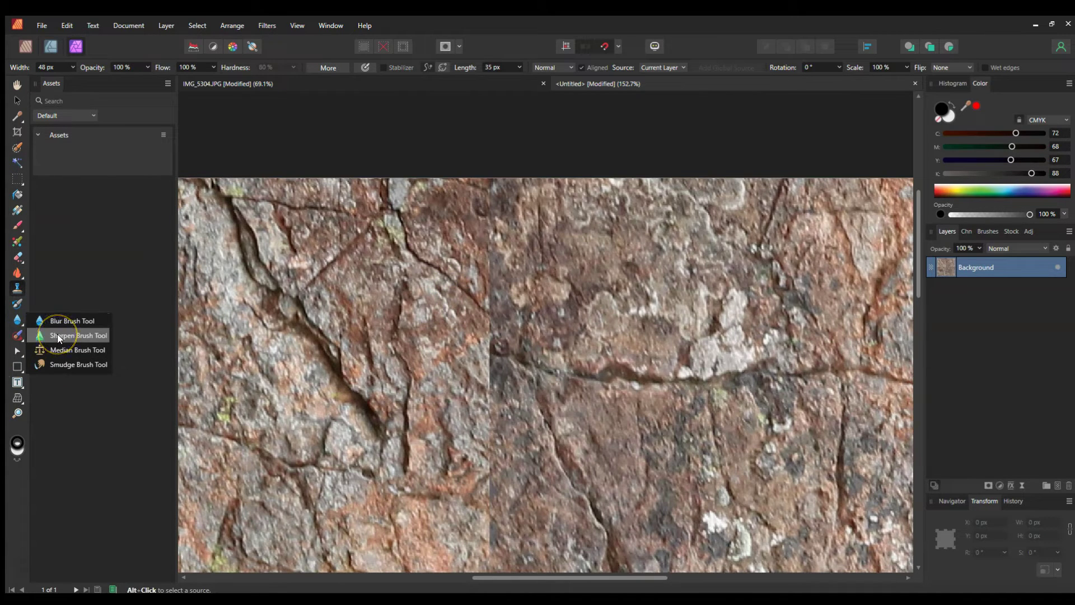
{"action": "left_click", "coordinate": [17, 288]}
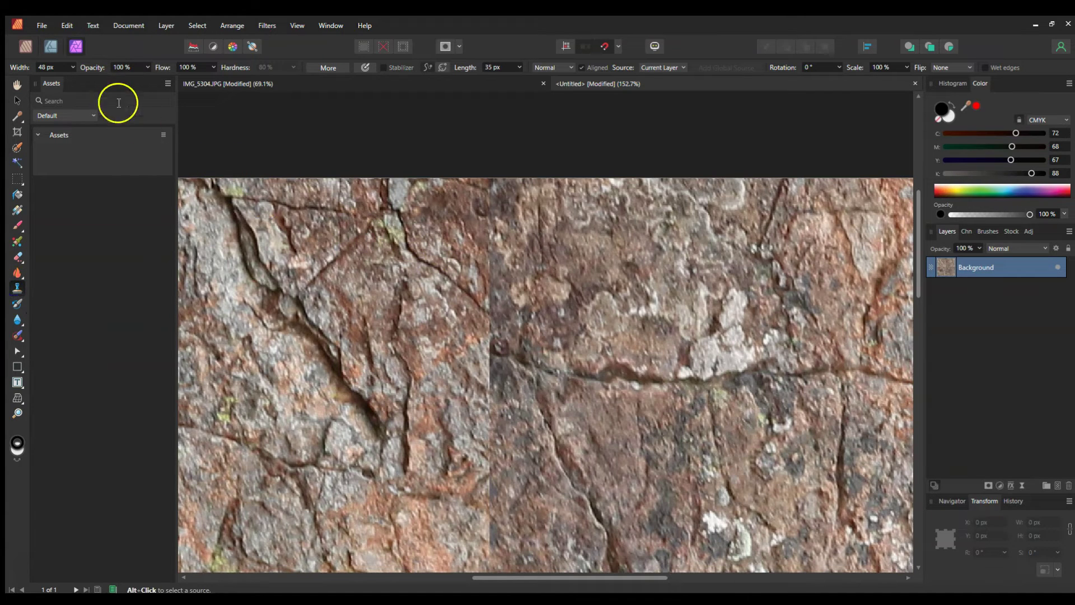
{"action": "left_click", "coordinate": [146, 67]}
{"action": "left_click_drag", "start_coordinate": [146, 80], "coordinate": [117, 81]}
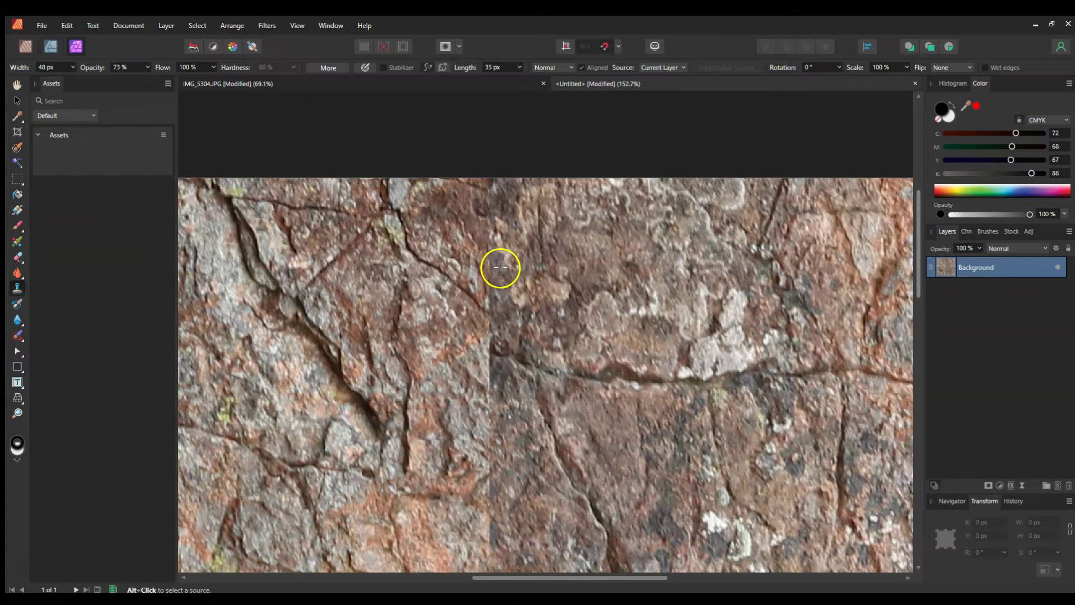
- Set the clone source on the reddish rock just left of the vertical seam, near the texture's upper edge
{"action": "left_click", "coordinate": [448, 217]}
{"action": "left_click", "coordinate": [864, 160]}
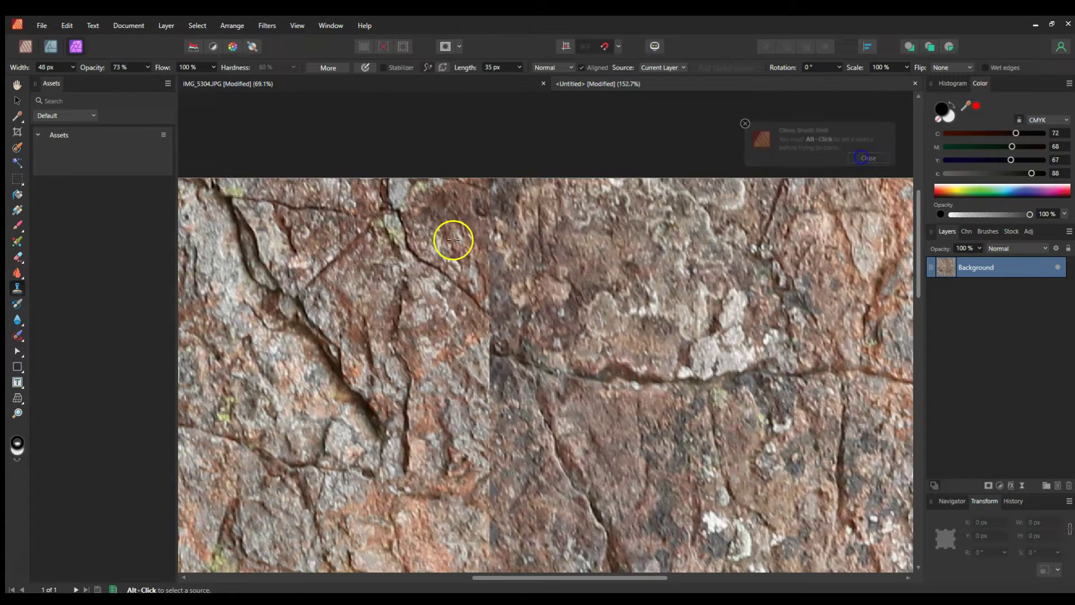
{"action": "left_click", "coordinate": [439, 229], "text": "alt"}
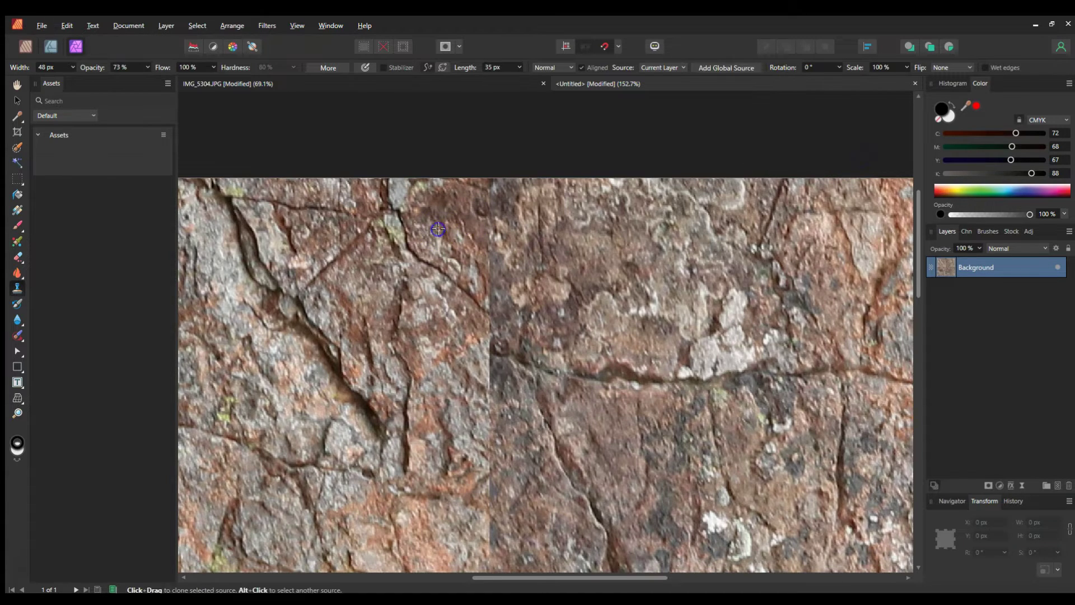
- Set the clone brush width to 143 px and paint over the vertical seam near the texture's upper edge
{"action": "left_click", "coordinate": [485, 216]}
{"action": "left_click", "coordinate": [72, 67]}
{"action": "left_click_drag", "start_coordinate": [77, 79], "coordinate": [84, 79]}
{"action": "left_click", "coordinate": [113, 47]}
{"action": "mouse_move", "coordinate": [443, 221]}
{"action": "left_mouse_down"}
{"action": "mouse_move", "coordinate": [480, 311]}
{"action": "mouse_move", "coordinate": [499, 291]}
{"action": "mouse_move", "coordinate": [482, 289]}
{"action": "mouse_move", "coordinate": [484, 247]}
{"action": "mouse_move", "coordinate": [482, 261]}
{"action": "mouse_move", "coordinate": [468, 238]}
{"action": "mouse_move", "coordinate": [485, 241]}
{"action": "mouse_move", "coordinate": [484, 200]}
{"action": "mouse_move", "coordinate": [487, 215]}
{"action": "mouse_move", "coordinate": [494, 200]}
{"action": "mouse_move", "coordinate": [475, 226]}
{"action": "mouse_move", "coordinate": [428, 241]}
{"action": "mouse_move", "coordinate": [488, 230]}
{"action": "left_mouse_up"}
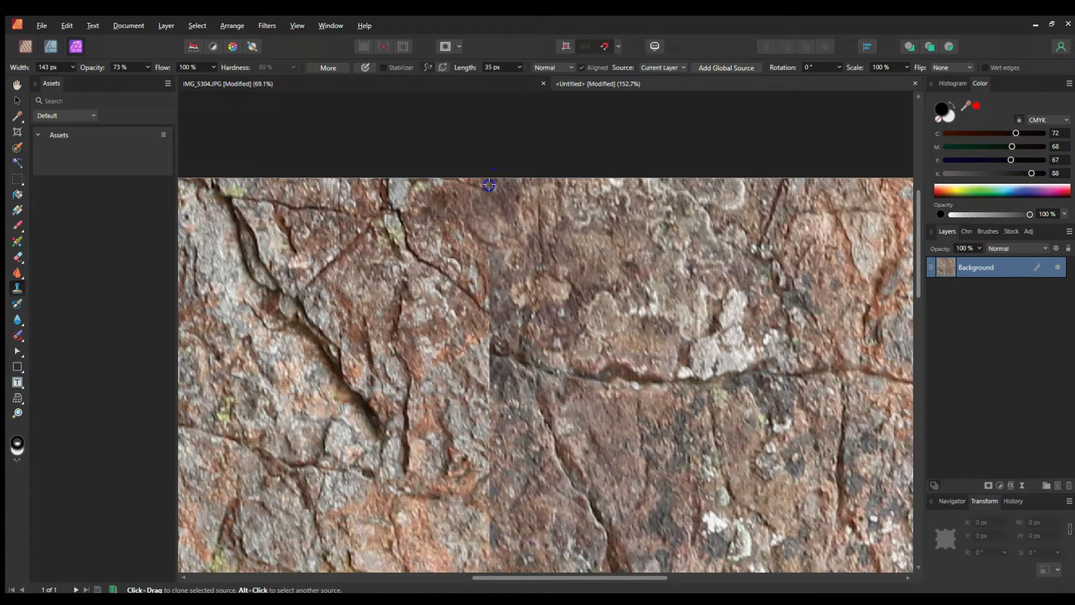
{"action": "left_click_drag", "start_coordinate": [485, 220], "coordinate": [470, 272]}
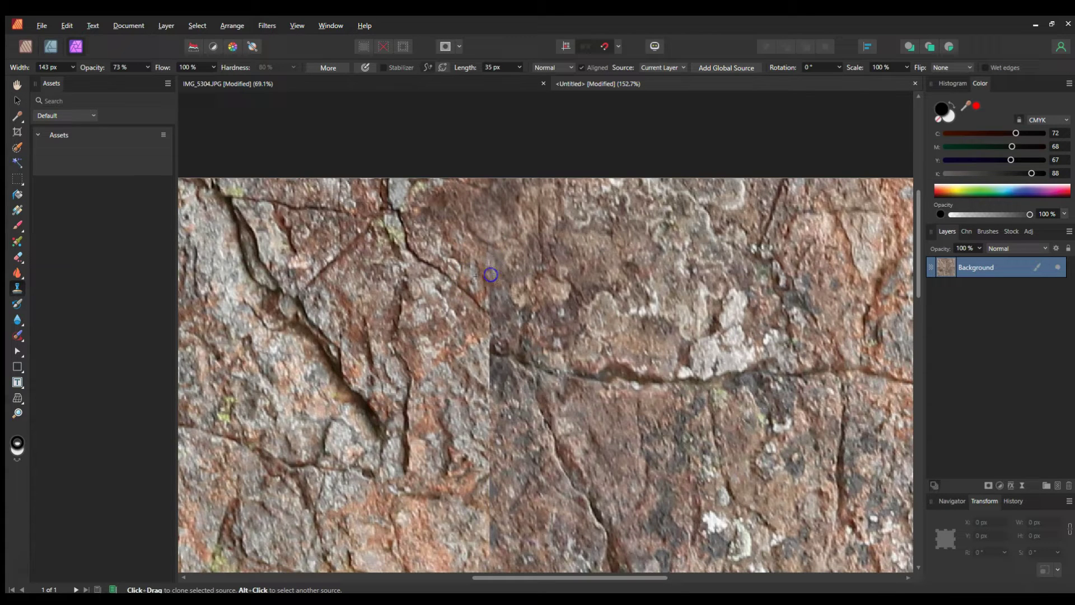
- Blend the upper part of the vertical seam with rock cloned from both sides of it
{"action": "left_click", "coordinate": [487, 225]}
{"action": "left_click", "coordinate": [442, 234], "text": "alt"}
{"action": "left_click_drag", "start_coordinate": [490, 232], "coordinate": [486, 237]}
{"action": "left_click", "coordinate": [516, 230]}
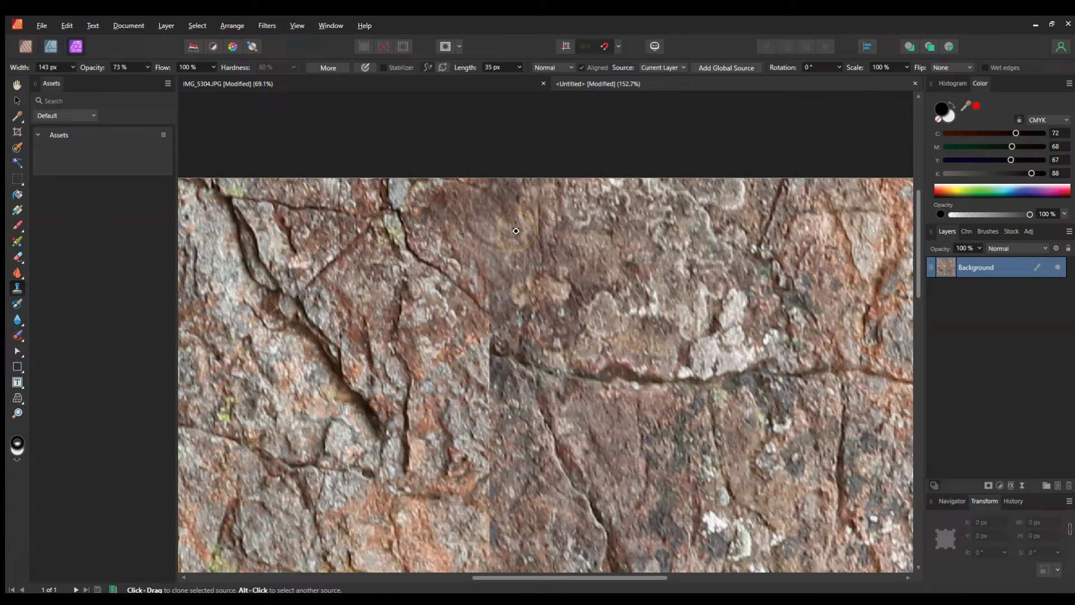
{"action": "left_click", "coordinate": [568, 211], "text": "alt"}
{"action": "left_click", "coordinate": [503, 233]}
{"action": "scroll", "coordinate": [491, 234], "scroll_direction": "down", "scroll_amount": 2}
{"action": "scroll", "coordinate": [491, 234], "scroll_direction": "up", "scroll_amount": 3}
{"action": "mouse_move", "coordinate": [504, 260]}
{"action": "left_mouse_down"}
{"action": "mouse_move", "coordinate": [474, 262]}
{"action": "mouse_move", "coordinate": [498, 271]}
{"action": "mouse_move", "coordinate": [503, 290]}
{"action": "mouse_move", "coordinate": [581, 311]}
{"action": "mouse_move", "coordinate": [530, 287]}
{"action": "mouse_move", "coordinate": [496, 277]}
{"action": "left_mouse_up"}
- Reduce the clone brush width to 39 px and clone over the vertical seam just above the dark horizontal crack
{"action": "left_click", "coordinate": [81, 72]}
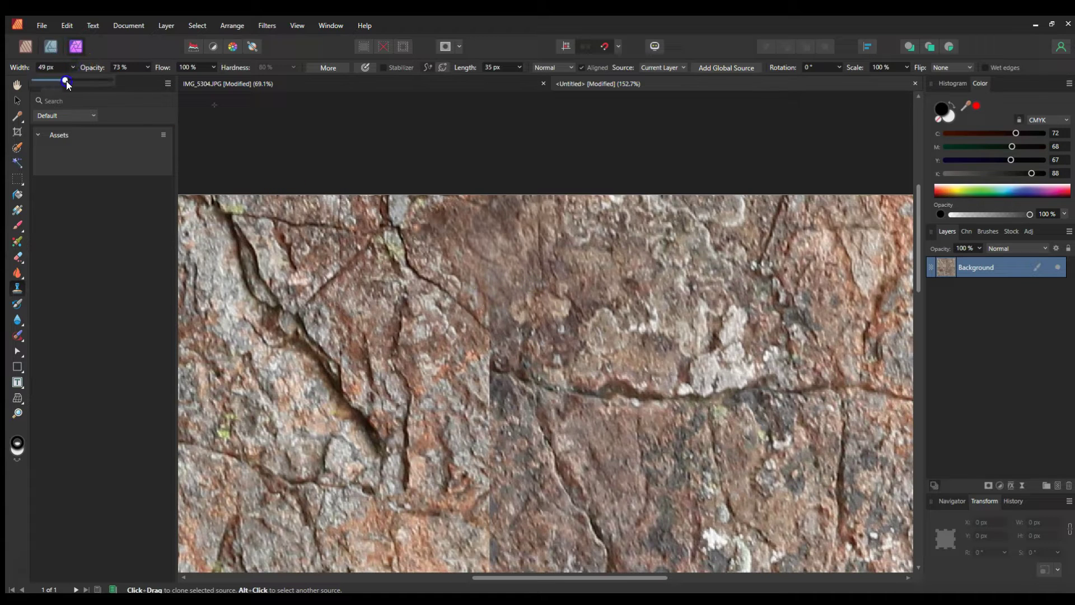
{"action": "left_click", "coordinate": [110, 51]}
{"action": "mouse_move", "coordinate": [571, 324]}
{"action": "left_mouse_down"}
{"action": "mouse_move", "coordinate": [480, 288]}
{"action": "mouse_move", "coordinate": [446, 295]}
{"action": "mouse_move", "coordinate": [466, 298]}
{"action": "left_mouse_up"}
{"action": "mouse_move", "coordinate": [490, 280]}
{"action": "left_mouse_down"}
{"action": "mouse_move", "coordinate": [549, 269]}
{"action": "mouse_move", "coordinate": [537, 268]}
{"action": "mouse_move", "coordinate": [496, 328]}
{"action": "mouse_move", "coordinate": [482, 312]}
{"action": "mouse_move", "coordinate": [494, 317]}
{"action": "left_mouse_up"}
{"action": "scroll", "coordinate": [491, 323], "scroll_direction": "down", "scroll_amount": 2}
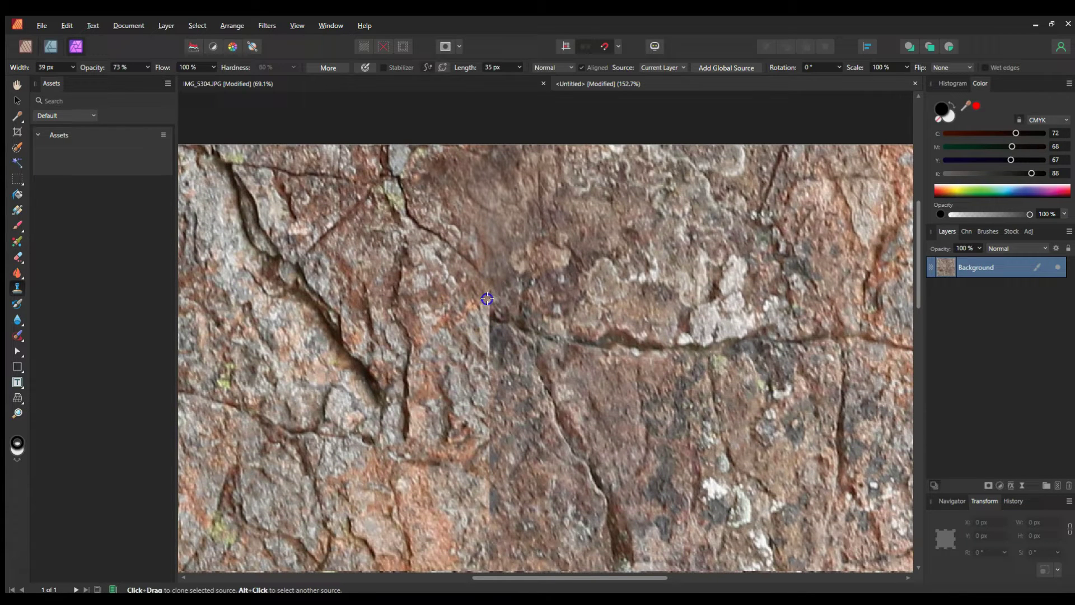
- Clone nearby rock over the vertical seam around the cut-off end of the dark horizontal crack
{"action": "left_click", "coordinate": [458, 318]}
{"action": "left_click", "coordinate": [475, 302]}
{"action": "left_click", "coordinate": [444, 282], "text": "alt"}
{"action": "left_click", "coordinate": [485, 291]}
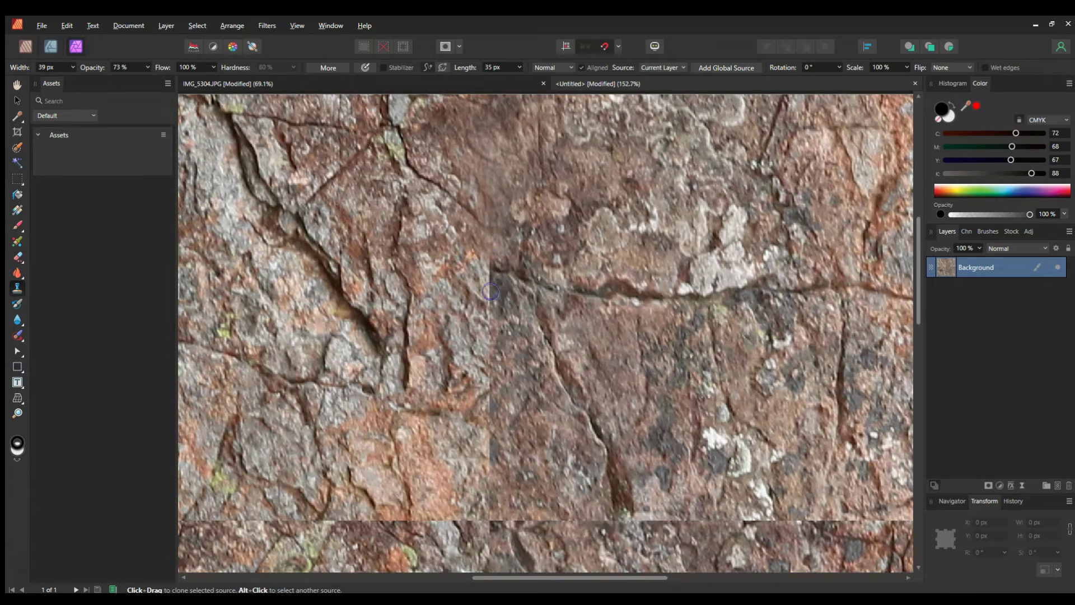
{"action": "left_click_drag", "start_coordinate": [495, 271], "coordinate": [507, 253]}
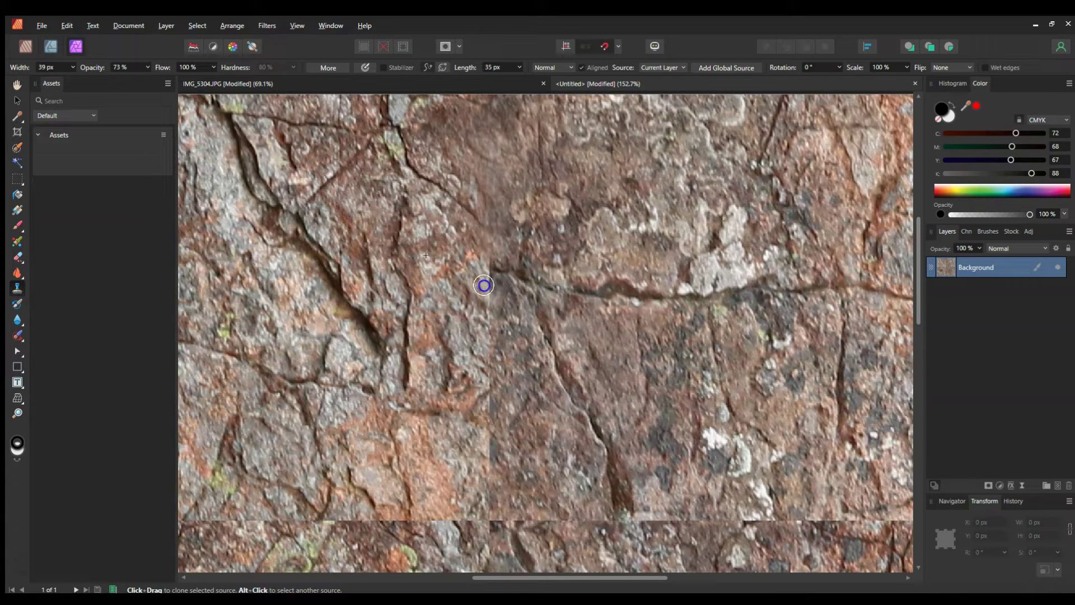
- Set the clone brush width to 20 px and refine the end of the crack where it crosses the vertical seam
{"action": "scroll", "coordinate": [483, 286], "scroll_direction": "up", "scroll_amount": 2}
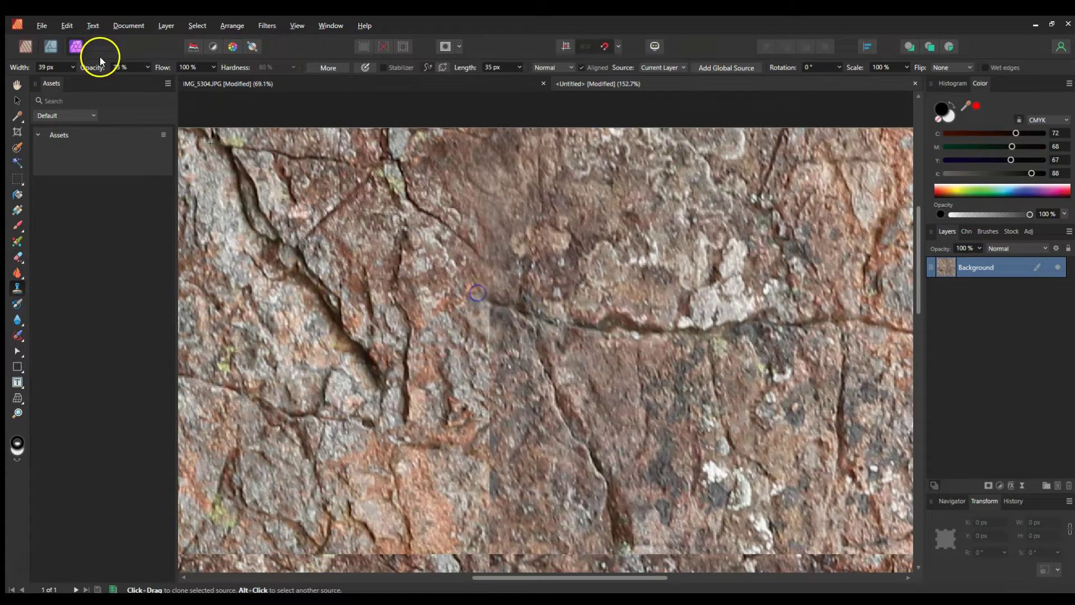
{"action": "left_click", "coordinate": [73, 67]}
{"action": "left_click", "coordinate": [63, 80]}
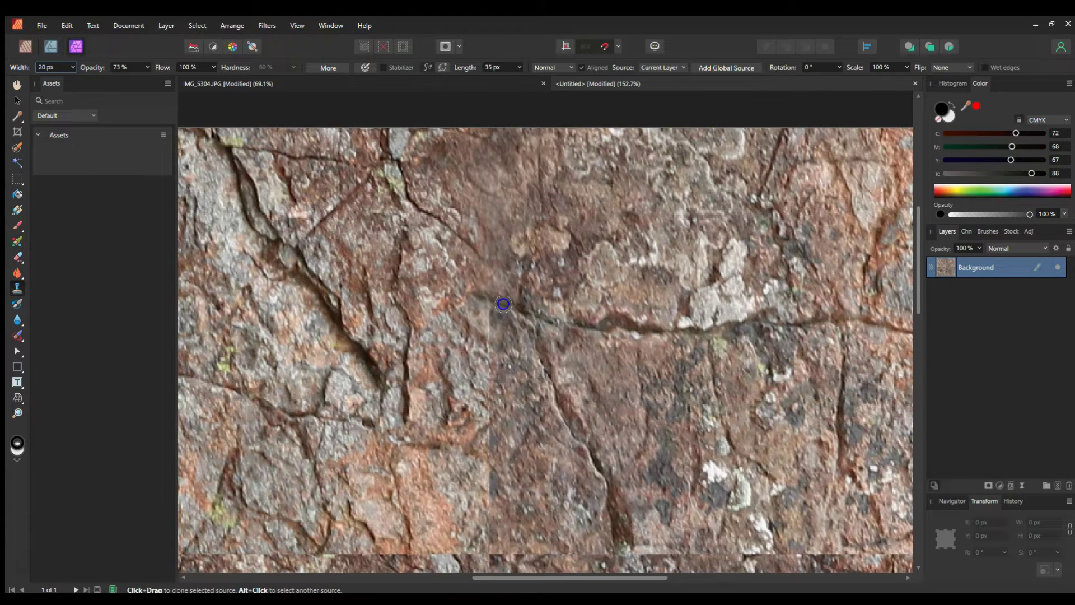
{"action": "scroll", "coordinate": [502, 304], "scroll_direction": "up", "scroll_amount": 2}
{"action": "scroll", "coordinate": [504, 319], "scroll_direction": "down", "scroll_amount": 1}
{"action": "scroll", "coordinate": [498, 314], "scroll_direction": "down", "scroll_amount": 1}
{"action": "scroll", "coordinate": [485, 274], "scroll_direction": "up", "scroll_amount": 2}
{"action": "scroll", "coordinate": [486, 290], "scroll_direction": "down", "scroll_amount": 2}
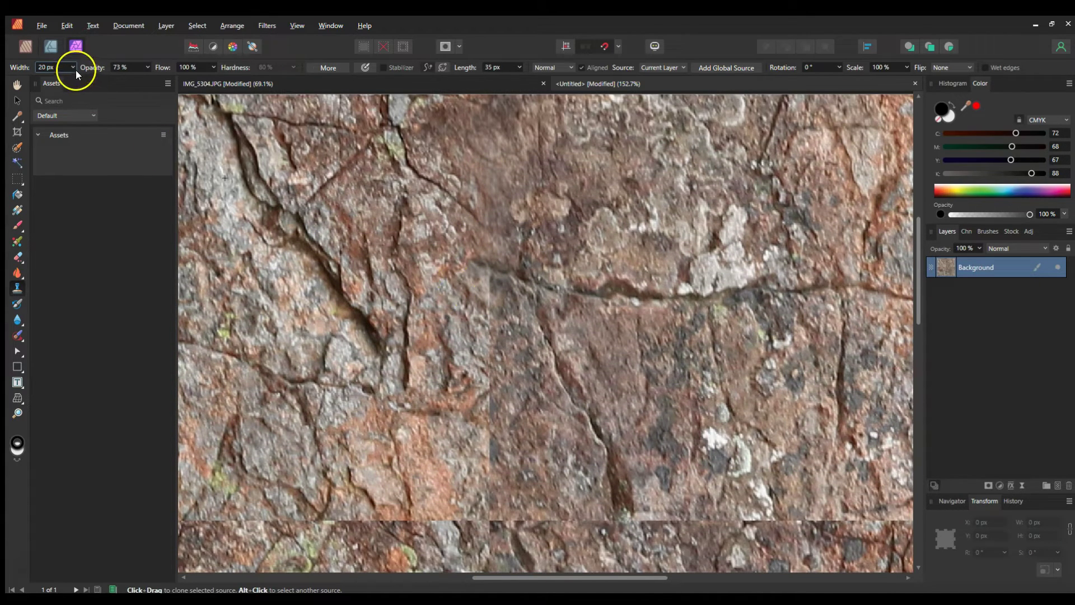
- Set the clone brush width to 35 px and clone rock over the vertical seam directly below the crack
{"action": "left_click_drag", "start_coordinate": [75, 79], "coordinate": [85, 78]}
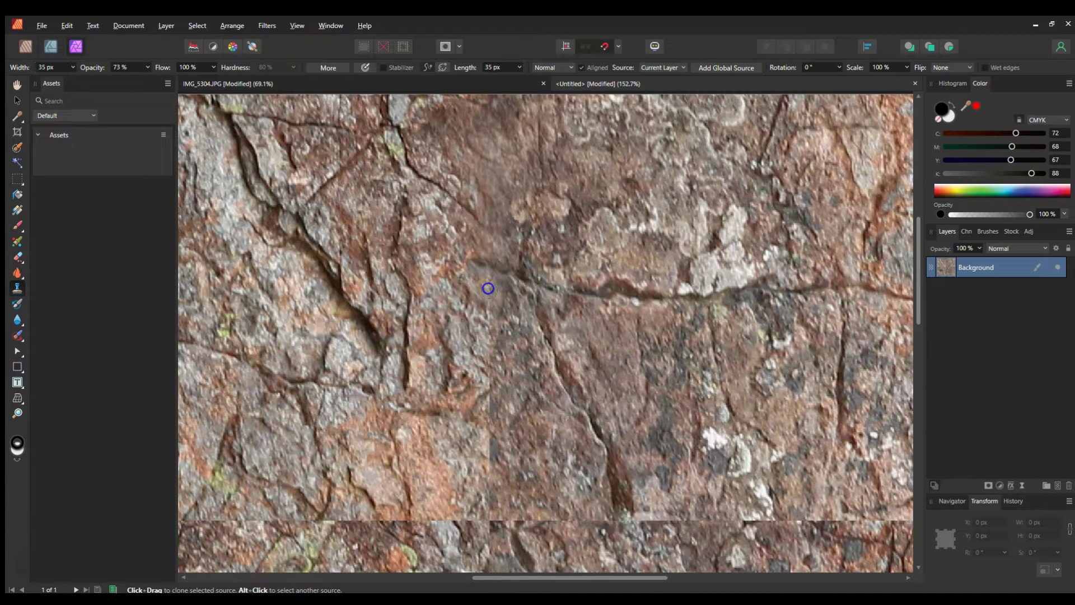
{"action": "scroll", "coordinate": [488, 288], "scroll_direction": "down", "scroll_amount": 1}
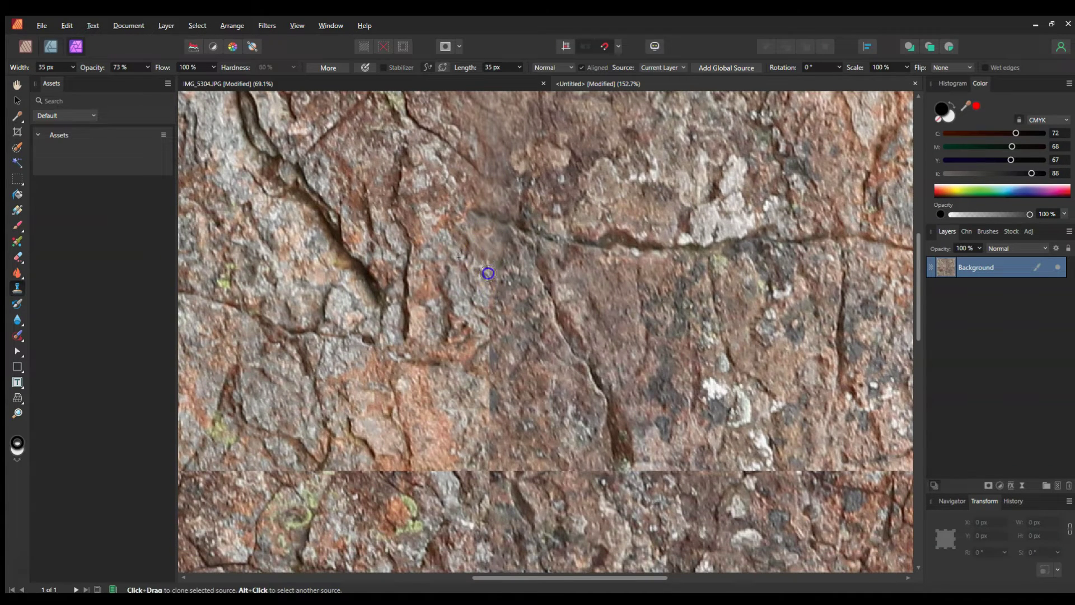
{"action": "scroll", "coordinate": [488, 273], "scroll_direction": "up", "scroll_amount": 1}
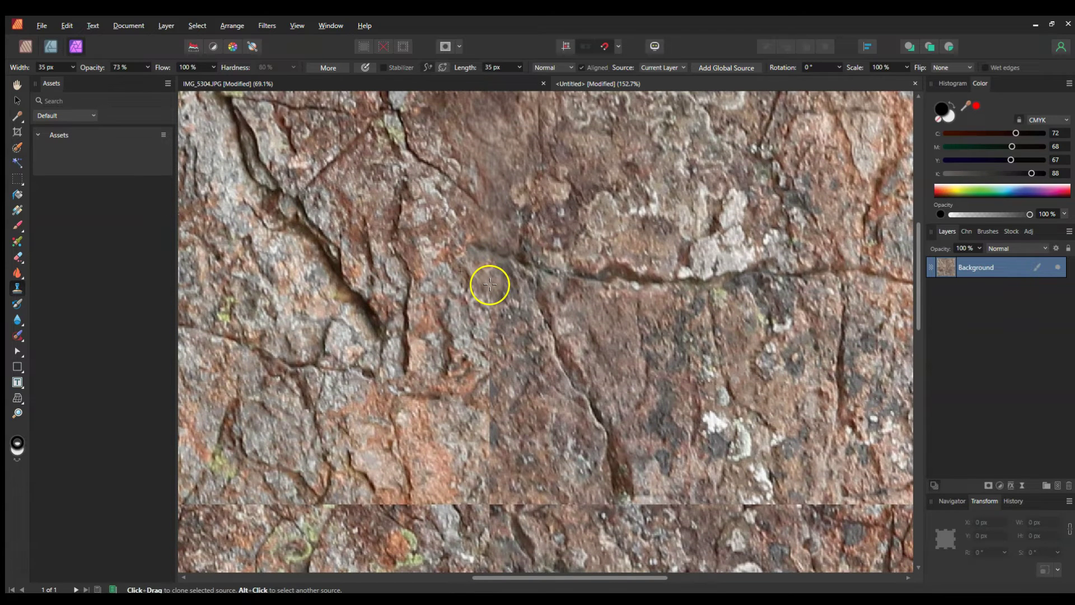
{"action": "scroll", "coordinate": [487, 289], "scroll_direction": "up", "scroll_amount": 2}
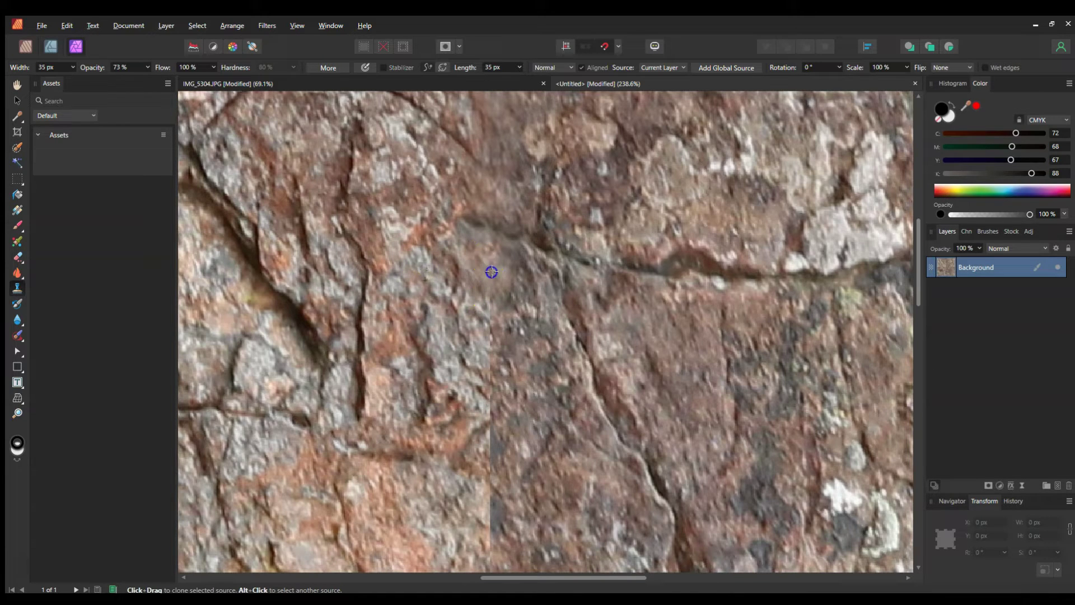
{"action": "scroll", "coordinate": [490, 267], "scroll_direction": "down", "scroll_amount": 1}
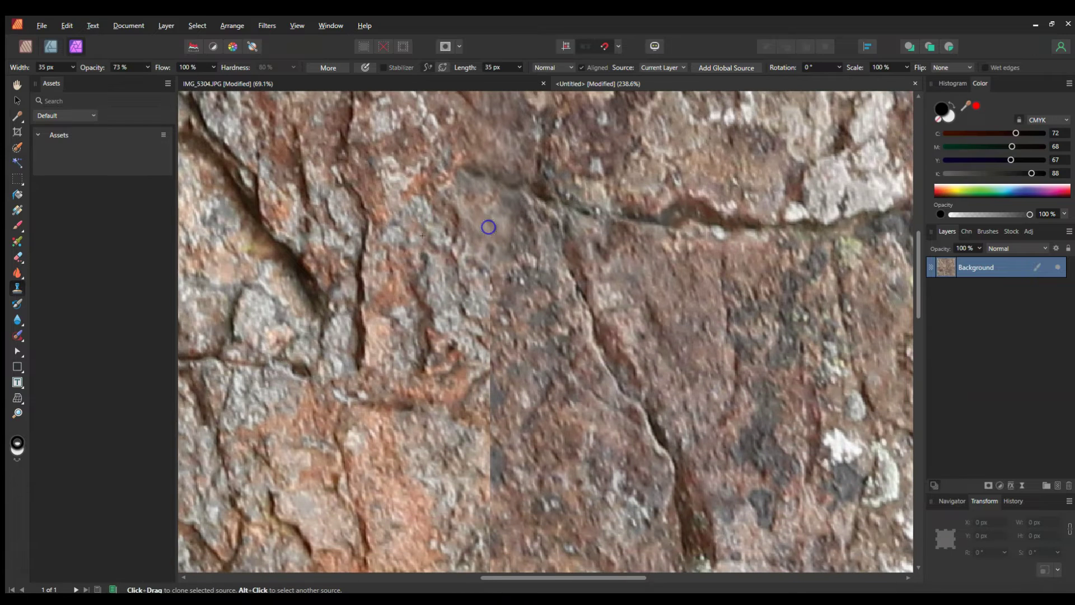
{"action": "left_click", "coordinate": [388, 180], "text": "alt"}
{"action": "mouse_move", "coordinate": [477, 272]}
{"action": "left_mouse_down"}
{"action": "mouse_move", "coordinate": [413, 287]}
{"action": "mouse_move", "coordinate": [432, 288]}
{"action": "left_mouse_up"}
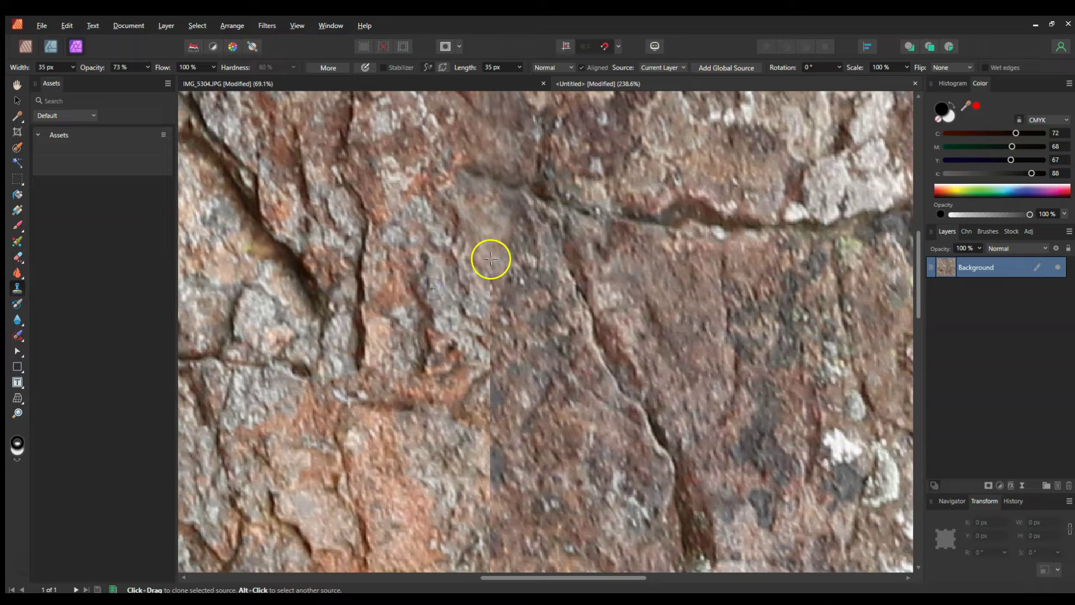
- Sample the reddish-grey rock left of the vertical seam and clone it over the seam's next section down
{"action": "scroll", "coordinate": [490, 279], "scroll_direction": "down", "scroll_amount": 2}
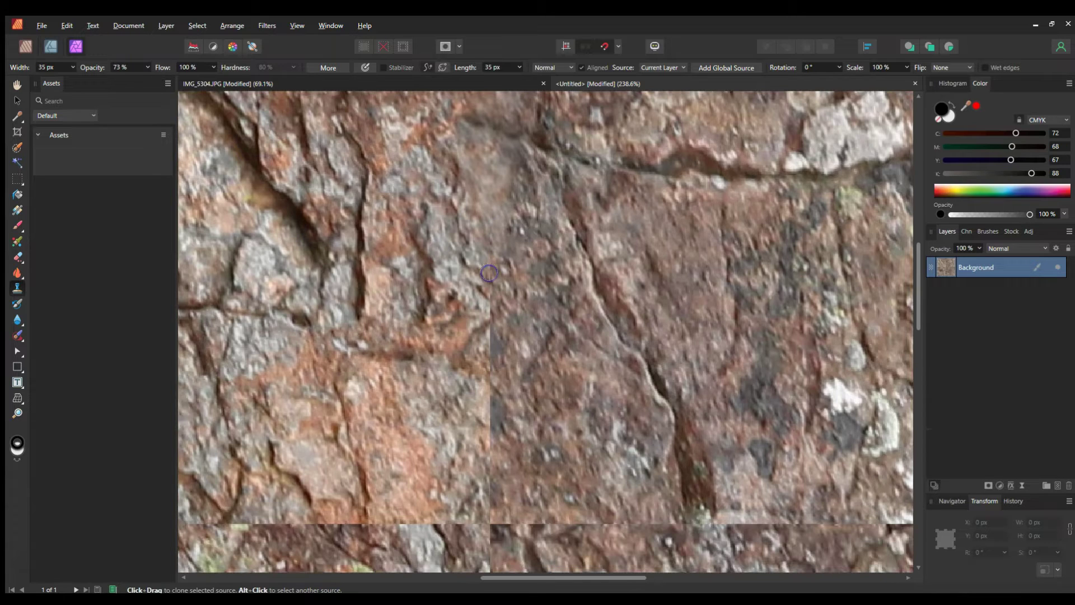
{"action": "left_click", "coordinate": [401, 280], "text": "alt"}
{"action": "left_click", "coordinate": [491, 262]}
{"action": "mouse_move", "coordinate": [507, 221]}
{"action": "left_mouse_down"}
{"action": "mouse_move", "coordinate": [490, 262]}
{"action": "mouse_move", "coordinate": [518, 291]}
{"action": "mouse_move", "coordinate": [559, 292]}
{"action": "mouse_move", "coordinate": [487, 314]}
{"action": "left_mouse_up"}
{"action": "scroll", "coordinate": [490, 261], "scroll_direction": "up", "scroll_amount": 1}
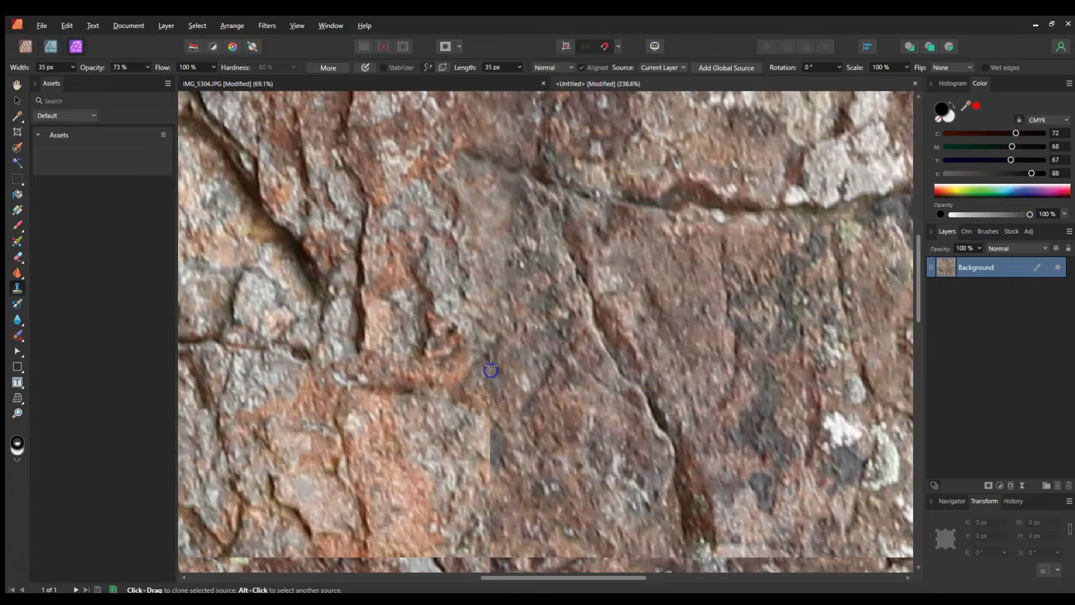
- Clone over the vertical seam down to the horizontal seam and start covering the junction's left side
{"action": "scroll", "coordinate": [490, 369], "scroll_direction": "down", "scroll_amount": 4}
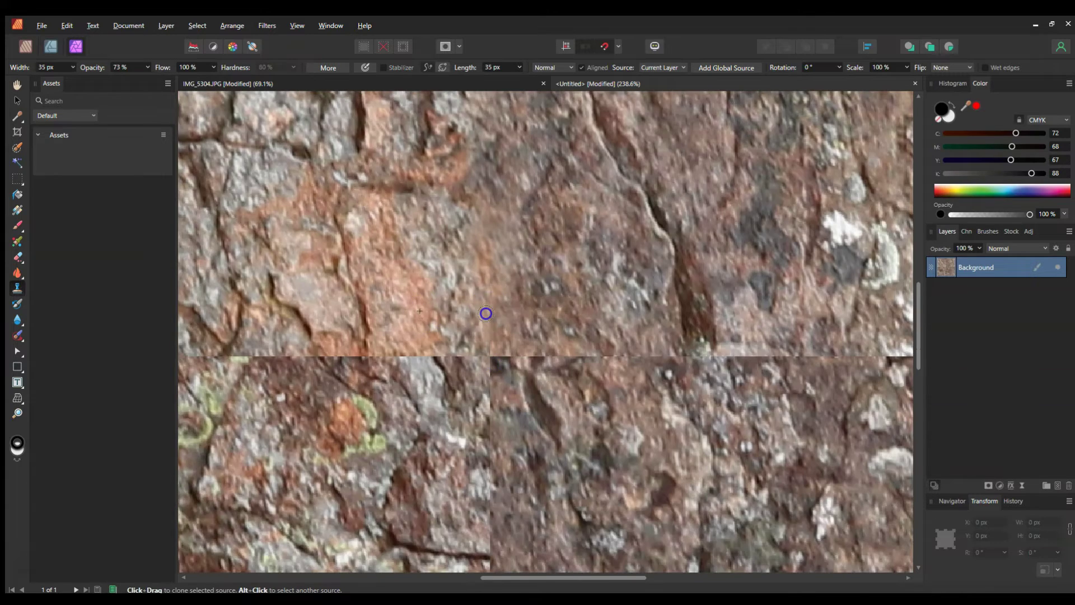
{"action": "scroll", "coordinate": [487, 305], "scroll_direction": "down", "scroll_amount": 2}
{"action": "left_click", "coordinate": [435, 256]}
{"action": "scroll", "coordinate": [431, 252], "scroll_direction": "down", "scroll_amount": 1}
{"action": "left_click", "coordinate": [351, 226]}
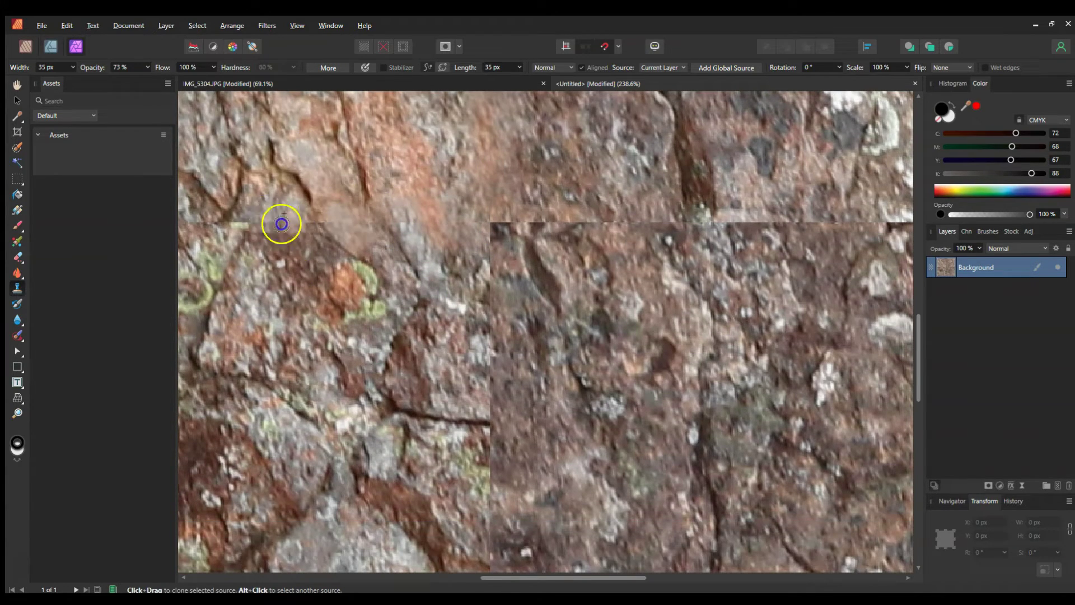
- Clone over the horizontal seam left of the centre, above the orange and green lichen spots
{"action": "scroll", "coordinate": [245, 224], "scroll_direction": "up", "scroll_amount": 3}
{"action": "left_click_drag", "start_coordinate": [242, 218], "coordinate": [499, 372]}
{"action": "left_click_drag", "start_coordinate": [445, 302], "coordinate": [552, 297]}
{"action": "left_click", "coordinate": [576, 303]}
{"action": "scroll", "coordinate": [574, 304], "scroll_direction": "down", "scroll_amount": 3}
{"action": "left_click", "coordinate": [486, 302]}
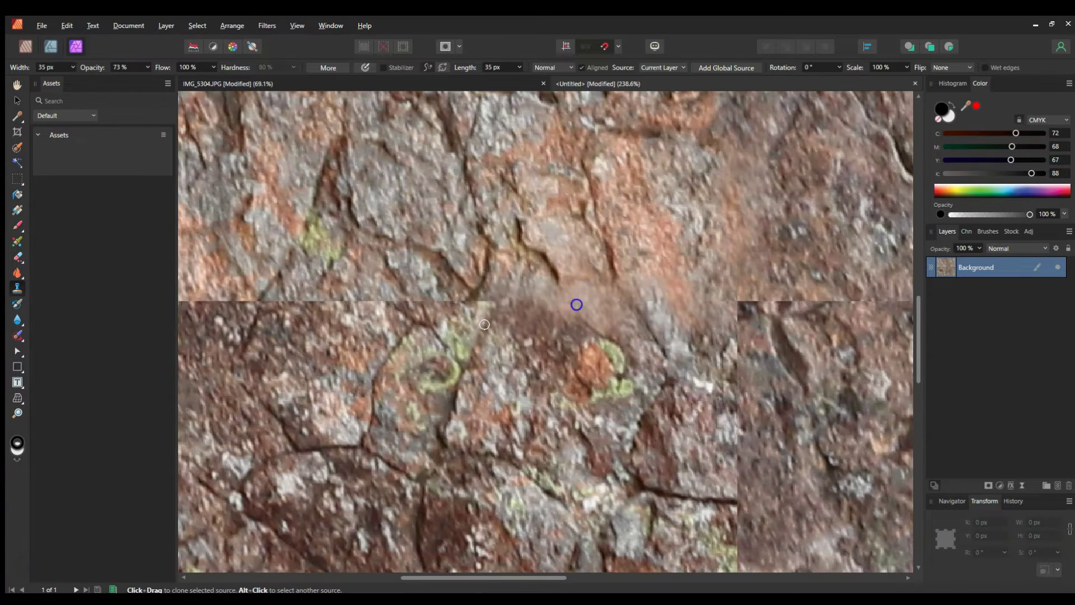
- Continue cloning along the left half of the horizontal seam, using a smaller brush for the finer spots
{"action": "mouse_move", "coordinate": [485, 303]}
{"action": "left_mouse_down"}
{"action": "mouse_move", "coordinate": [496, 282]}
{"action": "mouse_move", "coordinate": [398, 267]}
{"action": "mouse_move", "coordinate": [390, 243]}
{"action": "mouse_move", "coordinate": [440, 291]}
{"action": "mouse_move", "coordinate": [399, 305]}
{"action": "mouse_move", "coordinate": [393, 294]}
{"action": "mouse_move", "coordinate": [263, 308]}
{"action": "mouse_move", "coordinate": [319, 336]}
{"action": "mouse_move", "coordinate": [333, 324]}
{"action": "mouse_move", "coordinate": [241, 288]}
{"action": "mouse_move", "coordinate": [233, 307]}
{"action": "mouse_move", "coordinate": [251, 295]}
{"action": "mouse_move", "coordinate": [221, 318]}
{"action": "left_mouse_up"}
{"action": "key", "text": "bracketleft"}
{"action": "key", "text": "bracketleft"}
{"action": "left_click", "coordinate": [417, 265], "text": "alt"}
{"action": "left_click", "coordinate": [389, 268], "text": "alt"}
{"action": "scroll", "coordinate": [347, 300], "scroll_direction": "left", "scroll_amount": 3}
{"action": "left_click", "coordinate": [327, 302]}
- Enlarge the clone brush again and cover the horizontal seam toward the texture's left edge
{"action": "key", "text": "bracketright"}
{"action": "key", "text": "bracketright"}
{"action": "left_click", "coordinate": [280, 234], "text": "alt"}
{"action": "scroll", "coordinate": [266, 307], "scroll_direction": "left", "scroll_amount": 1}
{"action": "mouse_move", "coordinate": [296, 307]}
{"action": "left_mouse_down"}
{"action": "mouse_move", "coordinate": [326, 338]}
{"action": "mouse_move", "coordinate": [294, 307]}
{"action": "left_mouse_up"}
- Clone over the vertical seam below the centre, blending the end of the dark crack into the right side
{"action": "scroll", "coordinate": [297, 350], "scroll_direction": "down", "scroll_amount": 2}
{"action": "scroll", "coordinate": [669, 451], "scroll_direction": "up", "scroll_amount": 2}
{"action": "scroll", "coordinate": [598, 361], "scroll_direction": "down", "scroll_amount": 1}
{"action": "scroll", "coordinate": [420, 235], "scroll_direction": "up", "scroll_amount": 2}
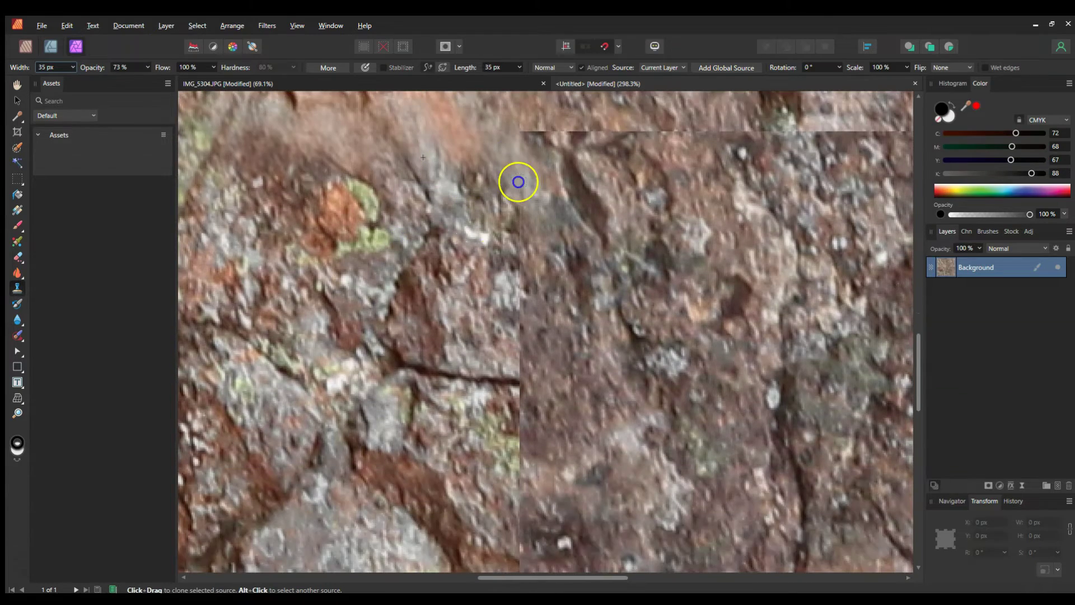
{"action": "mouse_move", "coordinate": [520, 202]}
{"action": "left_mouse_down"}
{"action": "mouse_move", "coordinate": [515, 350]}
{"action": "mouse_move", "coordinate": [540, 349]}
{"action": "mouse_move", "coordinate": [522, 384]}
{"action": "left_mouse_up"}
{"action": "scroll", "coordinate": [521, 375], "scroll_direction": "down", "scroll_amount": 2}
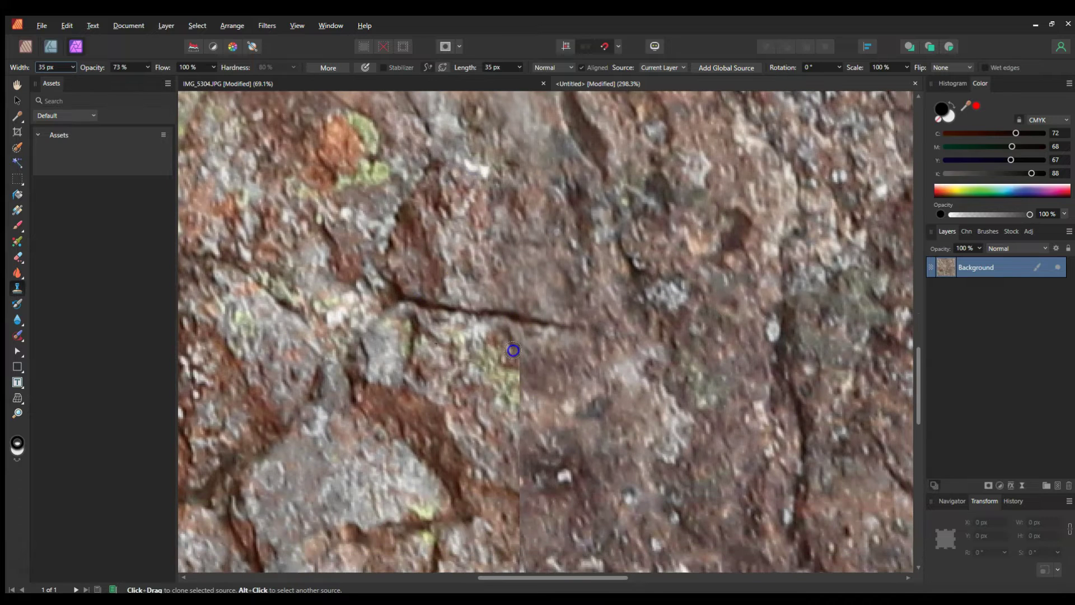
{"action": "scroll", "coordinate": [521, 364], "scroll_direction": "down", "scroll_amount": 4}
{"action": "scroll", "coordinate": [521, 375], "scroll_direction": "down", "scroll_amount": 2}
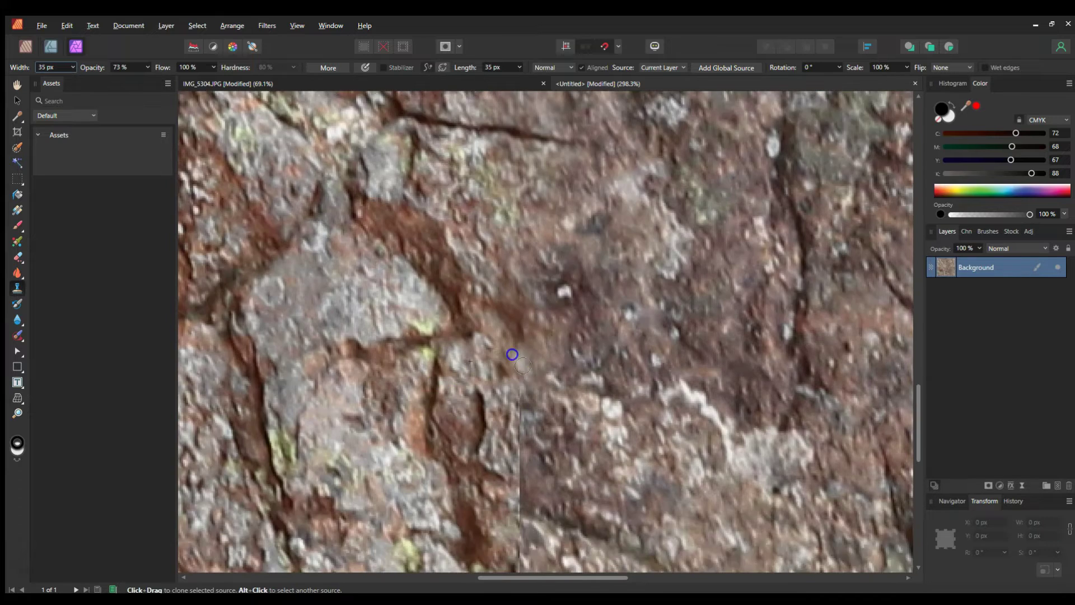
- Clone over the remaining vertical seam down to the texture's lower edge
{"action": "scroll", "coordinate": [511, 347], "scroll_direction": "down", "scroll_amount": 2}
{"action": "scroll", "coordinate": [523, 344], "scroll_direction": "down", "scroll_amount": 2}
{"action": "scroll", "coordinate": [518, 336], "scroll_direction": "down", "scroll_amount": 2}
{"action": "scroll", "coordinate": [527, 291], "scroll_direction": "down", "scroll_amount": 2}
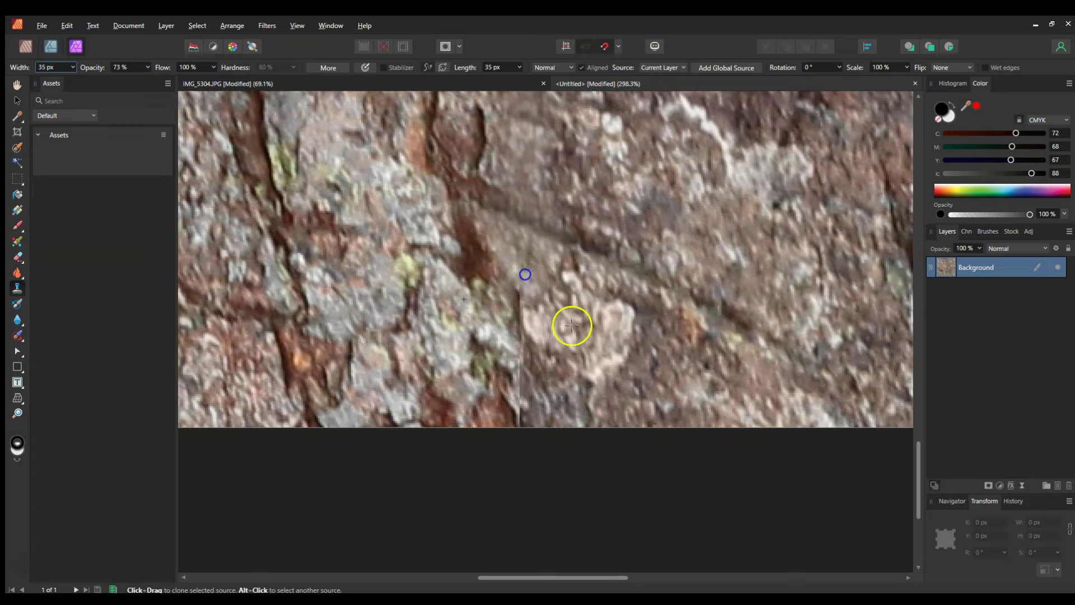
{"action": "left_click_drag", "start_coordinate": [542, 325], "coordinate": [530, 346]}
- Clone rock over the horizontal seam just right of the texture's centre
{"action": "scroll", "coordinate": [514, 352], "scroll_direction": "down", "scroll_amount": 1}
{"action": "scroll", "coordinate": [518, 373], "scroll_direction": "down", "scroll_amount": 2}
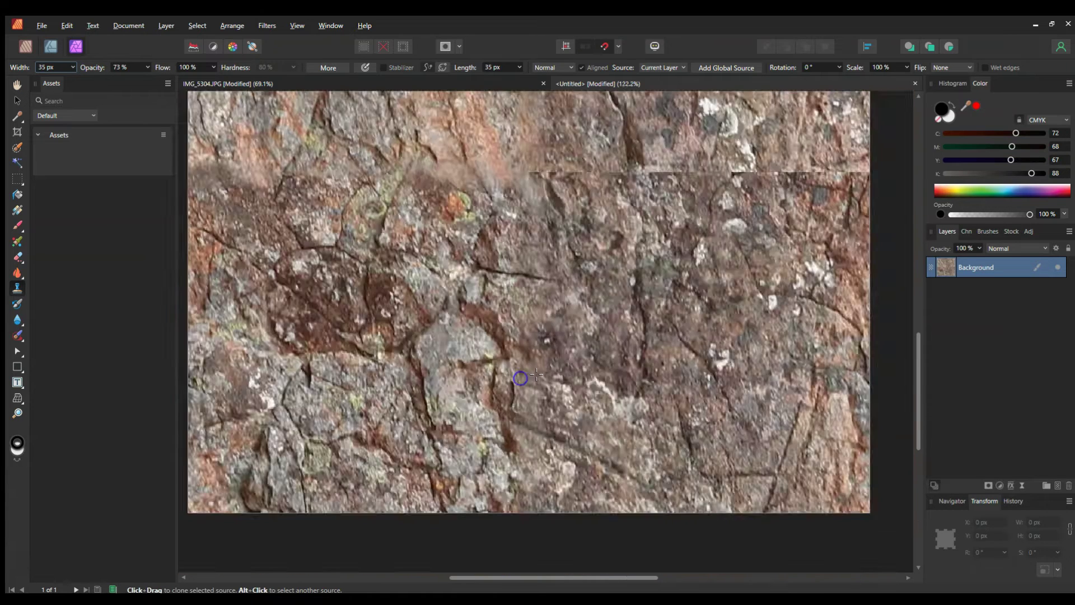
{"action": "scroll", "coordinate": [410, 377], "scroll_direction": "up", "scroll_amount": 2}
{"action": "mouse_move", "coordinate": [442, 353]}
{"action": "left_mouse_down"}
{"action": "mouse_move", "coordinate": [395, 368]}
{"action": "mouse_move", "coordinate": [504, 383]}
{"action": "mouse_move", "coordinate": [461, 367]}
{"action": "mouse_move", "coordinate": [435, 373]}
{"action": "mouse_move", "coordinate": [428, 341]}
{"action": "left_mouse_up"}
{"action": "left_click", "coordinate": [402, 374]}
{"action": "mouse_move", "coordinate": [506, 372]}
{"action": "left_mouse_down"}
{"action": "mouse_move", "coordinate": [613, 343]}
{"action": "mouse_move", "coordinate": [579, 287]}
{"action": "mouse_move", "coordinate": [599, 388]}
{"action": "mouse_move", "coordinate": [538, 355]}
{"action": "left_mouse_up"}
{"action": "left_click", "coordinate": [597, 362], "text": "alt"}
{"action": "left_click", "coordinate": [580, 287], "text": "alt"}
- Clone over the horizontal seam at the foot of the dark diagonal crack in the right half
{"action": "scroll", "coordinate": [624, 384], "scroll_direction": "down", "scroll_amount": 1}
{"action": "scroll", "coordinate": [624, 384], "scroll_direction": "up", "scroll_amount": 1}
{"action": "left_click", "coordinate": [608, 317]}
{"action": "mouse_move", "coordinate": [608, 316]}
{"action": "left_mouse_down"}
{"action": "mouse_move", "coordinate": [629, 319]}
{"action": "mouse_move", "coordinate": [588, 324]}
{"action": "left_mouse_up"}
{"action": "scroll", "coordinate": [523, 314], "scroll_direction": "up", "scroll_amount": 1}
{"action": "scroll", "coordinate": [666, 394], "scroll_direction": "down", "scroll_amount": 1}
{"action": "scroll", "coordinate": [635, 384], "scroll_direction": "up", "scroll_amount": 1}
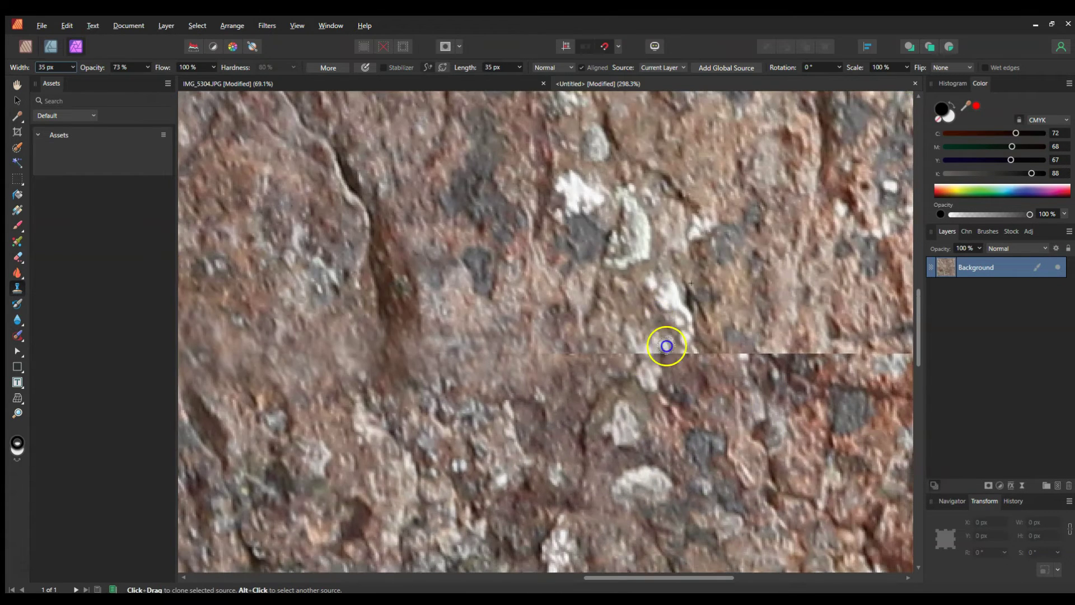
- Clone over the horizontal seam below the white lichen patches in the right half
{"action": "mouse_move", "coordinate": [648, 353]}
{"action": "left_mouse_down"}
{"action": "mouse_move", "coordinate": [595, 348]}
{"action": "mouse_move", "coordinate": [559, 368]}
{"action": "mouse_move", "coordinate": [534, 354]}
{"action": "mouse_move", "coordinate": [645, 369]}
{"action": "mouse_move", "coordinate": [477, 257]}
{"action": "mouse_move", "coordinate": [494, 341]}
{"action": "mouse_move", "coordinate": [502, 330]}
{"action": "mouse_move", "coordinate": [463, 325]}
{"action": "left_mouse_up"}
{"action": "scroll", "coordinate": [534, 358], "scroll_direction": "down", "scroll_amount": 2}
{"action": "scroll", "coordinate": [652, 392], "scroll_direction": "up", "scroll_amount": 2}
{"action": "left_click", "coordinate": [479, 257], "text": "alt"}
{"action": "scroll", "coordinate": [476, 350], "scroll_direction": "down", "scroll_amount": 1}
{"action": "left_click_drag", "start_coordinate": [411, 233], "coordinate": [403, 291]}
{"action": "scroll", "coordinate": [397, 292], "scroll_direction": "down", "scroll_amount": 1}
{"action": "left_click_drag", "start_coordinate": [538, 325], "coordinate": [481, 329]}
- Cover the last stretch of the horizontal seam up to the texture's right edge with cloned rock
{"action": "scroll", "coordinate": [481, 280], "scroll_direction": "up", "scroll_amount": 3}
{"action": "scroll", "coordinate": [369, 388], "scroll_direction": "down", "scroll_amount": 3}
{"action": "scroll", "coordinate": [417, 386], "scroll_direction": "up", "scroll_amount": 3}
{"action": "left_click", "coordinate": [470, 412], "text": "alt"}
{"action": "mouse_move", "coordinate": [348, 382]}
{"action": "left_mouse_down"}
{"action": "mouse_move", "coordinate": [275, 362]}
{"action": "mouse_move", "coordinate": [321, 377]}
{"action": "left_mouse_up"}
{"action": "scroll", "coordinate": [530, 348], "scroll_direction": "down", "scroll_amount": 2}
{"action": "mouse_move", "coordinate": [530, 348]}
{"action": "left_mouse_down"}
{"action": "mouse_move", "coordinate": [597, 341]}
{"action": "mouse_move", "coordinate": [600, 356]}
{"action": "left_mouse_up"}
{"action": "scroll", "coordinate": [529, 347], "scroll_direction": "up", "scroll_amount": 2}
{"action": "scroll", "coordinate": [529, 332], "scroll_direction": "down", "scroll_amount": 1}
{"action": "left_click", "coordinate": [529, 333]}
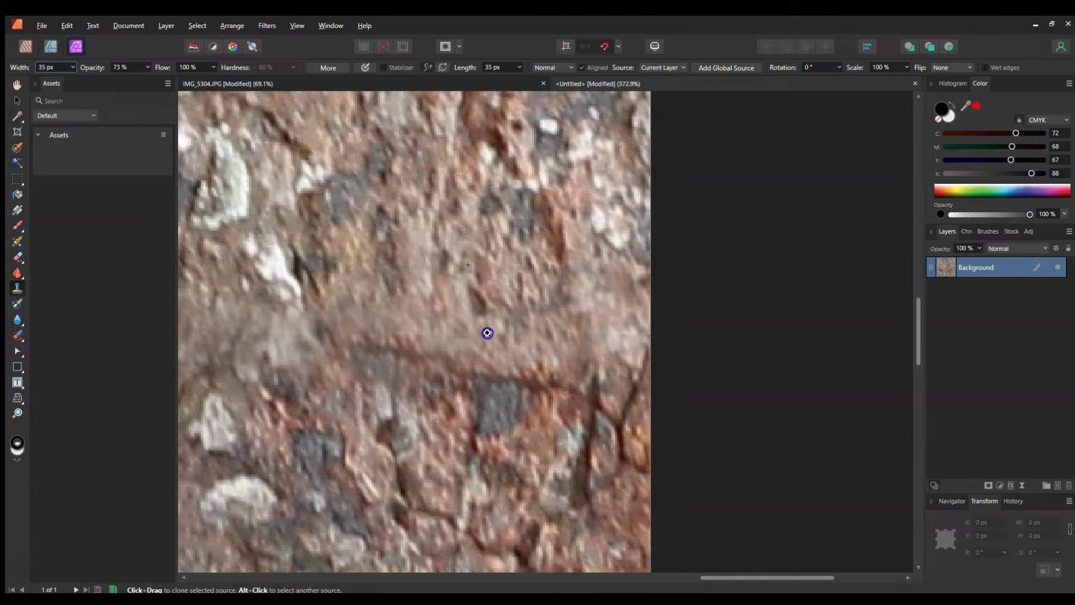
- Examine the whole texture and the cloned areas for remaining traces of the seams
{"action": "scroll", "coordinate": [418, 311], "scroll_direction": "down", "scroll_amount": 4}
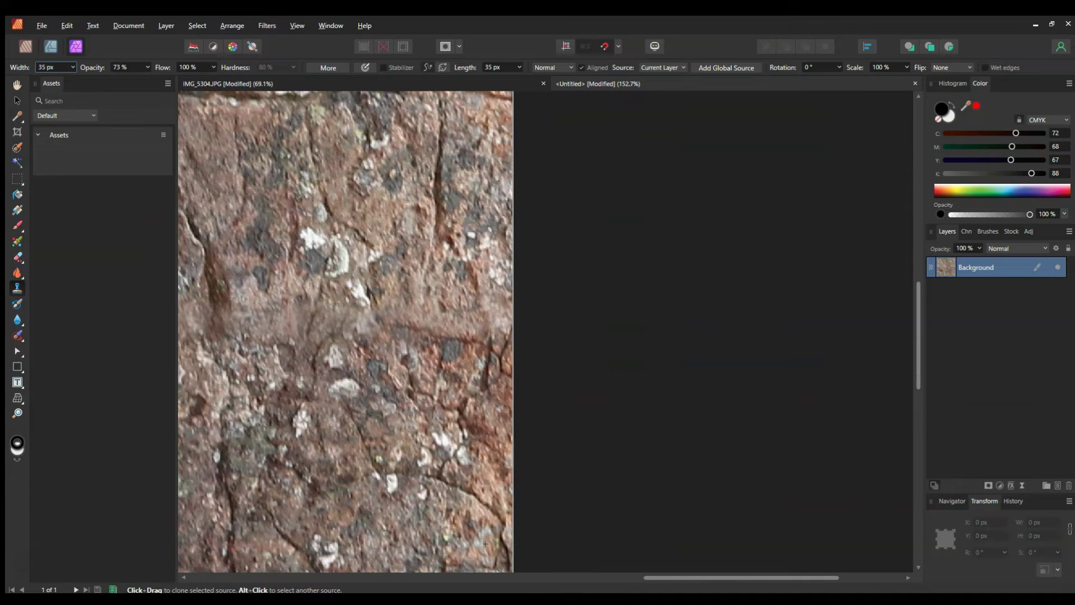
{"action": "left_click_drag", "start_coordinate": [674, 577], "coordinate": [515, 577]}
{"action": "scroll", "coordinate": [408, 457], "scroll_direction": "down", "scroll_amount": 3}
{"action": "scroll", "coordinate": [407, 456], "scroll_direction": "down", "scroll_amount": 2}
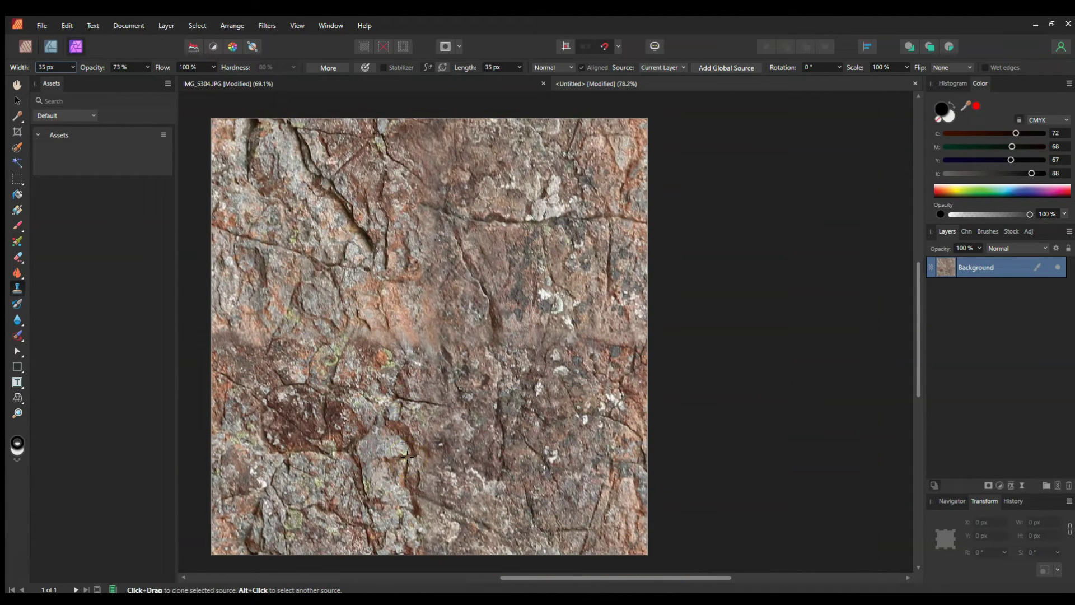
{"action": "scroll", "coordinate": [532, 365], "scroll_direction": "up", "scroll_amount": 3}
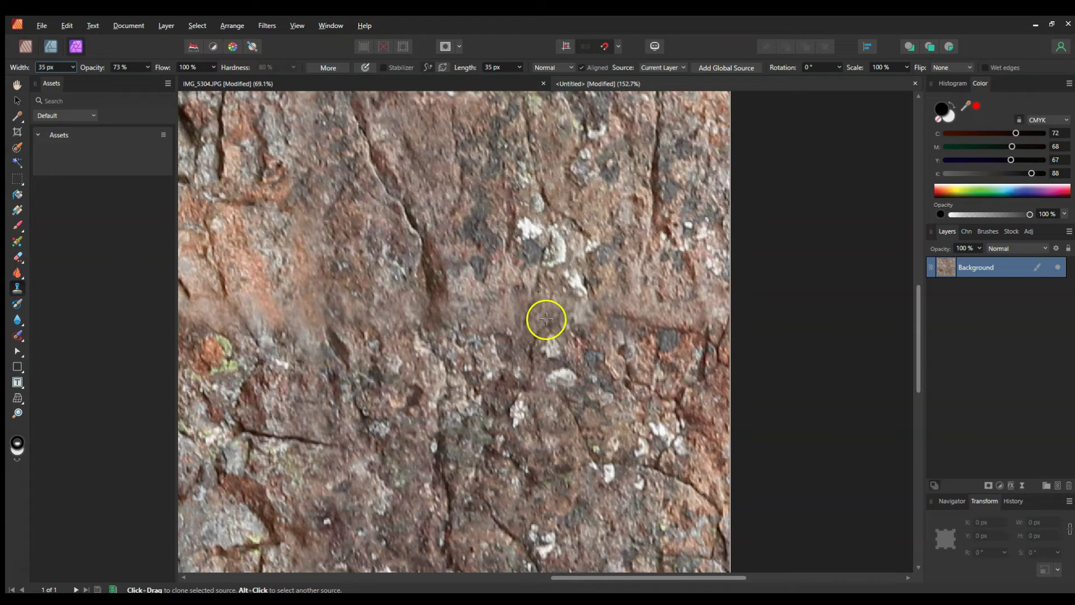
{"action": "scroll", "coordinate": [381, 297], "scroll_direction": "down", "scroll_amount": 2}
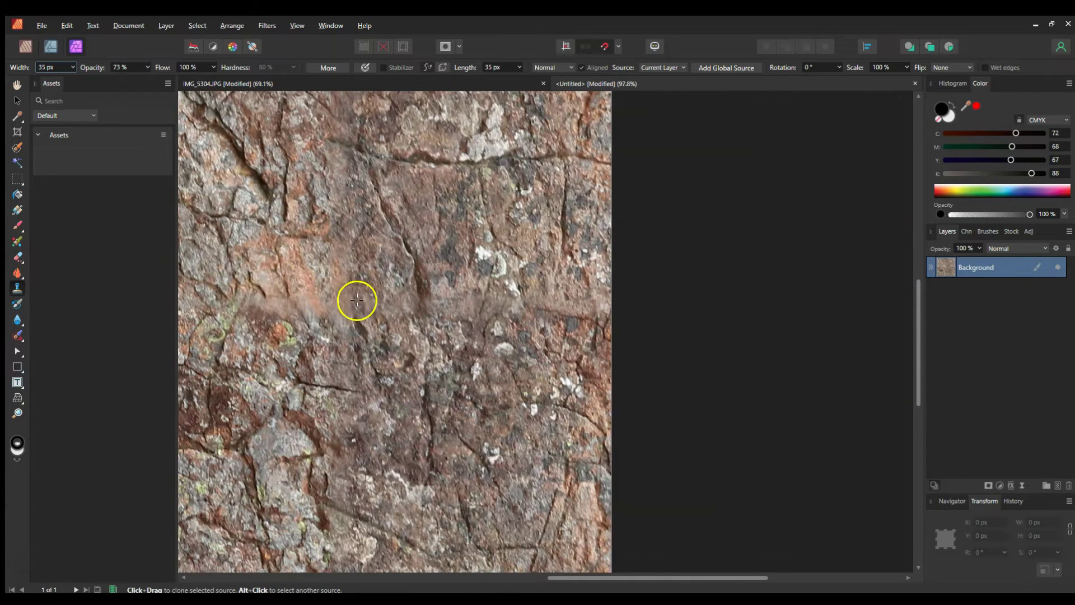
{"action": "scroll", "coordinate": [308, 295], "scroll_direction": "down", "scroll_amount": 1}
{"action": "left_click_drag", "start_coordinate": [674, 576], "coordinate": [671, 577]}
{"action": "scroll", "coordinate": [559, 456], "scroll_direction": "up", "scroll_amount": 2}
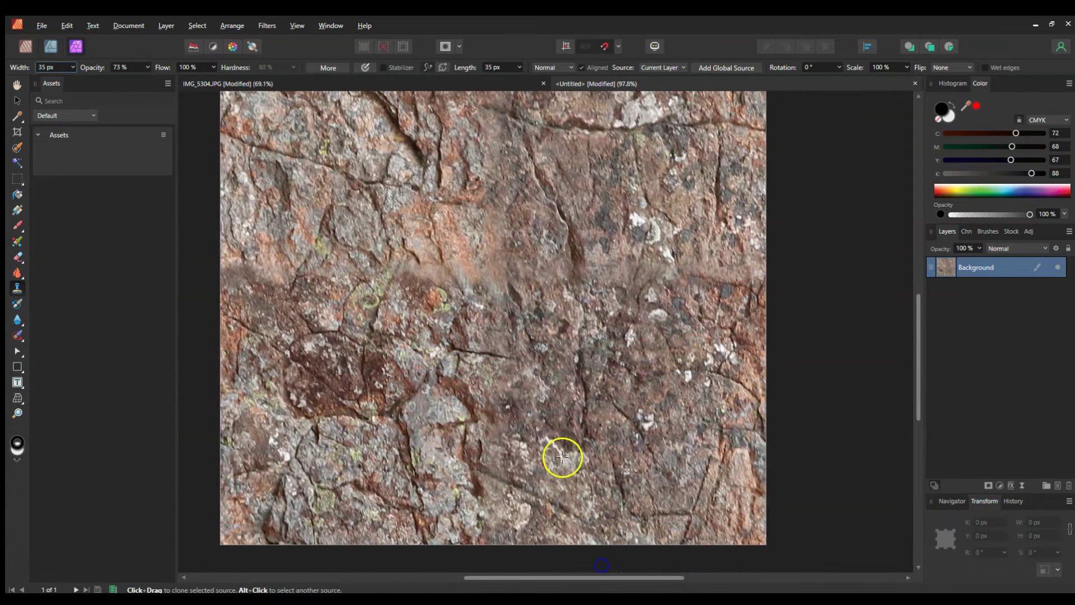
{"action": "scroll", "coordinate": [445, 439], "scroll_direction": "up", "scroll_amount": 2}
{"action": "scroll", "coordinate": [445, 439], "scroll_direction": "down", "scroll_amount": 1}
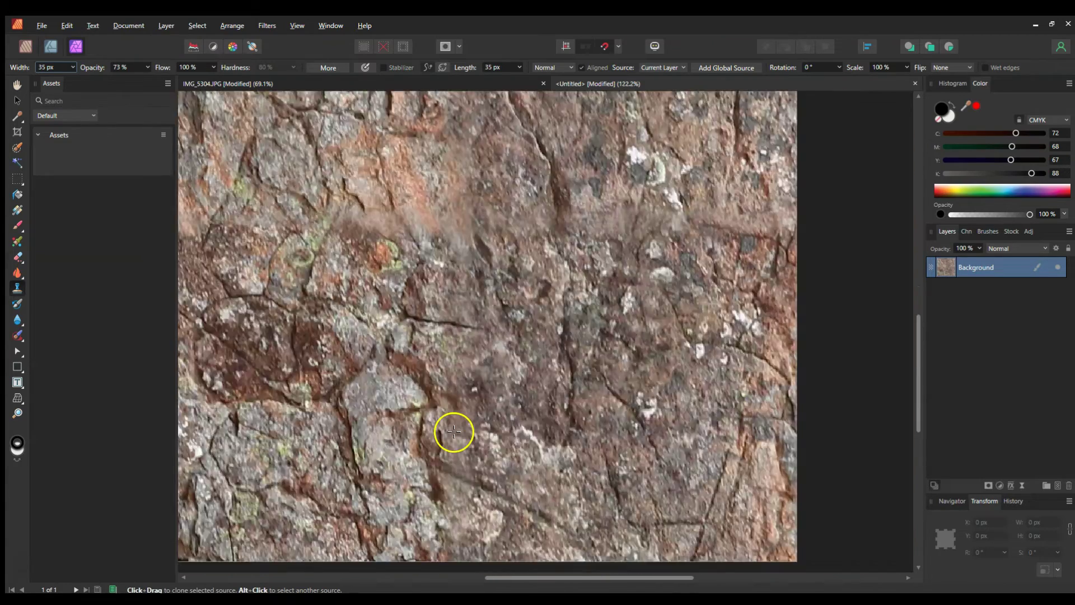
- Choose the Sharpen Brush in Clarity mode and set its opacity to 80 %
{"action": "scroll", "coordinate": [492, 276], "scroll_direction": "down", "scroll_amount": 4}
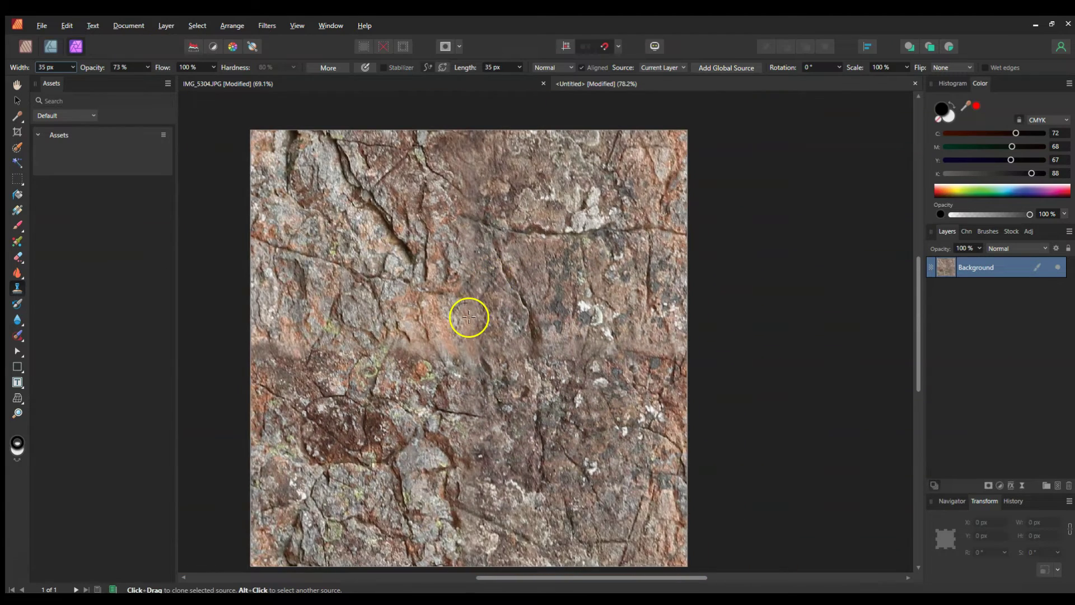
{"action": "scroll", "coordinate": [360, 377], "scroll_direction": "up", "scroll_amount": 2}
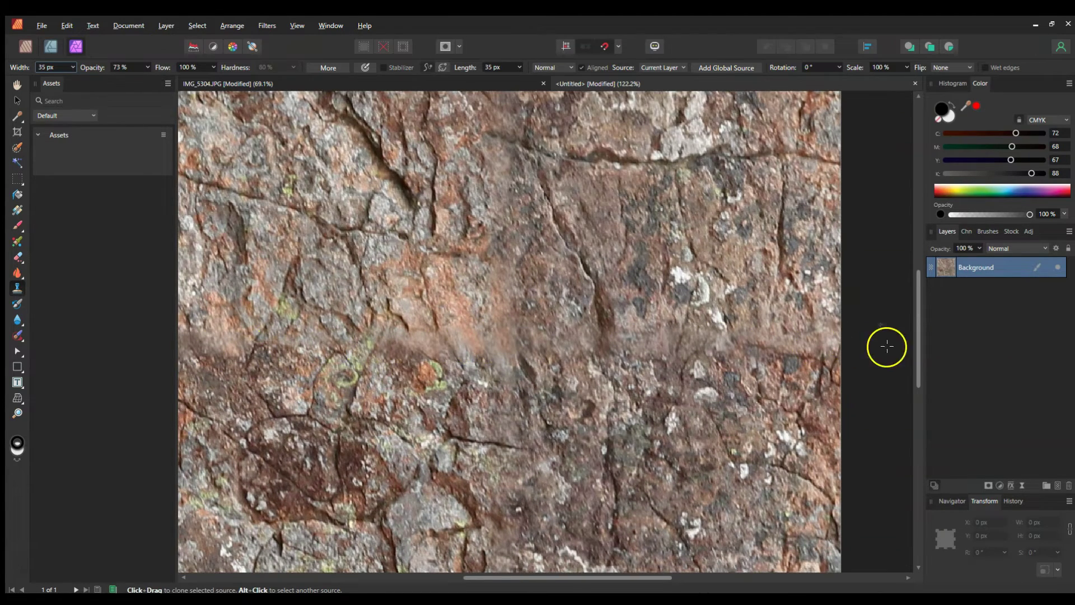
{"action": "scroll", "coordinate": [616, 331], "scroll_direction": "up", "scroll_amount": 3}
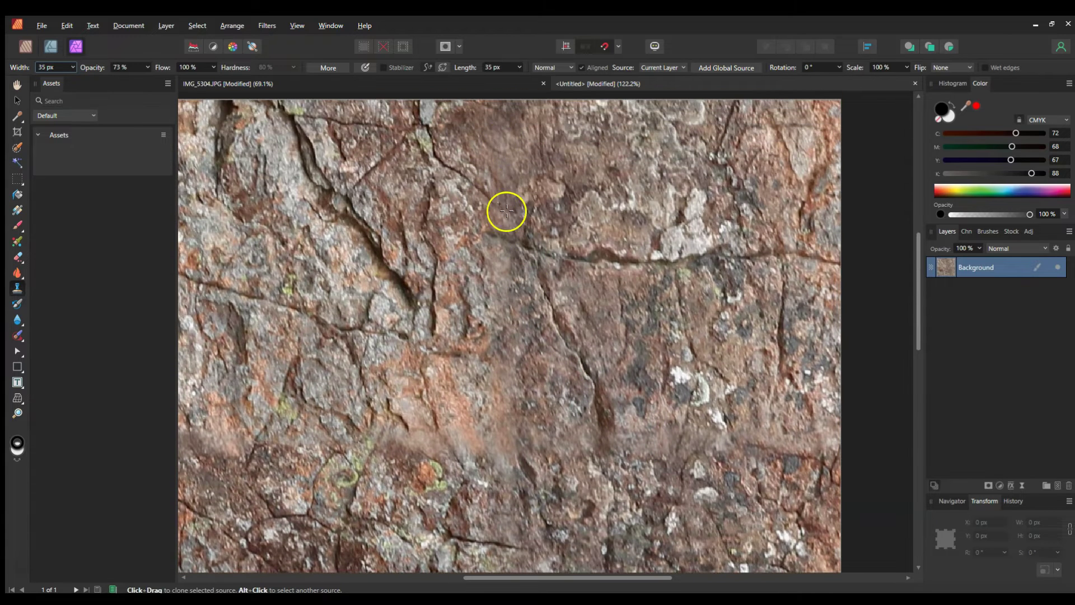
{"action": "scroll", "coordinate": [501, 246], "scroll_direction": "down", "scroll_amount": 8}
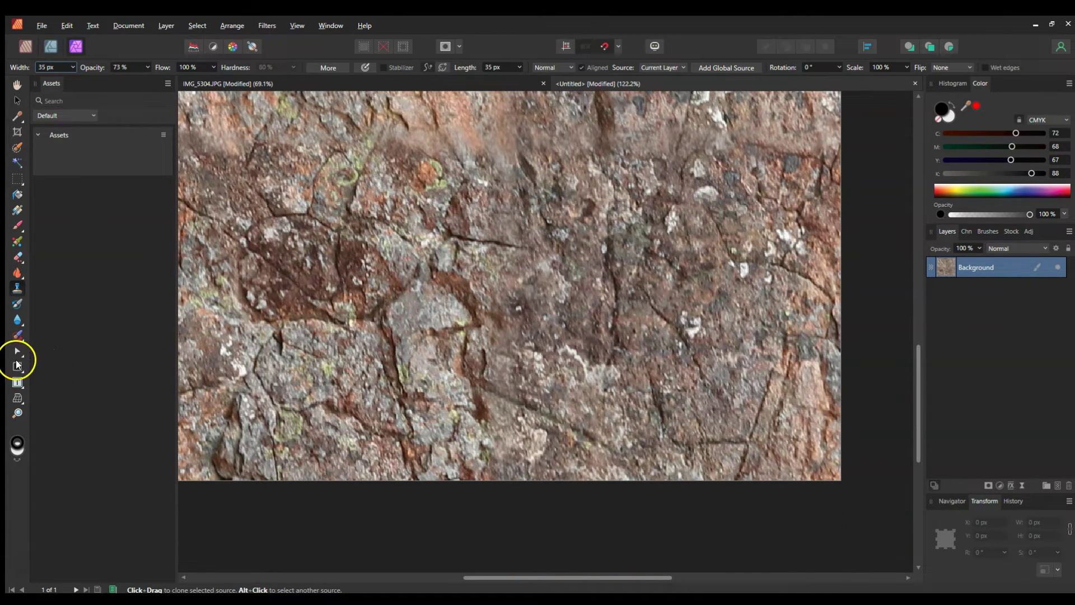
{"action": "left_click_drag", "start_coordinate": [19, 323], "coordinate": [55, 334]}
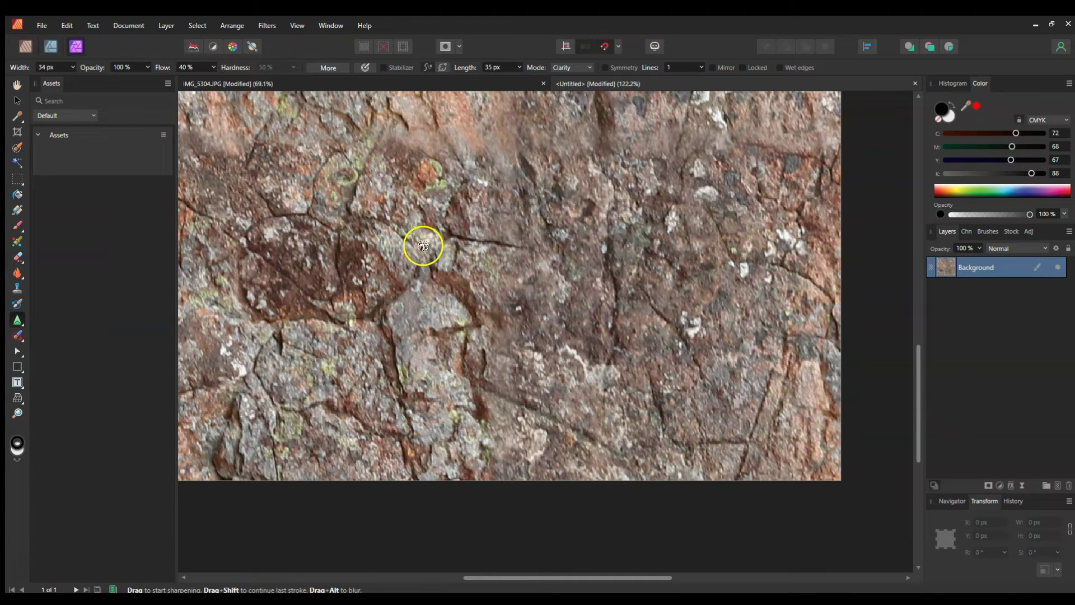
{"action": "scroll", "coordinate": [534, 436], "scroll_direction": "up", "scroll_amount": 3}
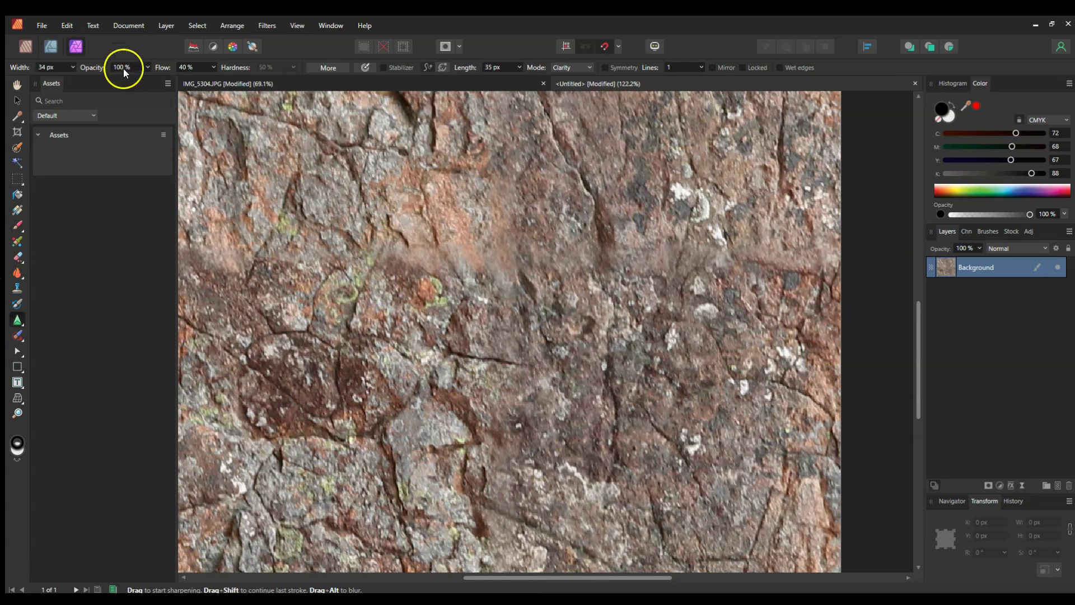
{"action": "left_click", "coordinate": [148, 68]}
{"action": "left_click_drag", "start_coordinate": [150, 81], "coordinate": [147, 81]}
- Sharpen the blurred rock along the horizontal seam at the texture's left edge
{"action": "scroll", "coordinate": [298, 311], "scroll_direction": "down", "scroll_amount": 3}
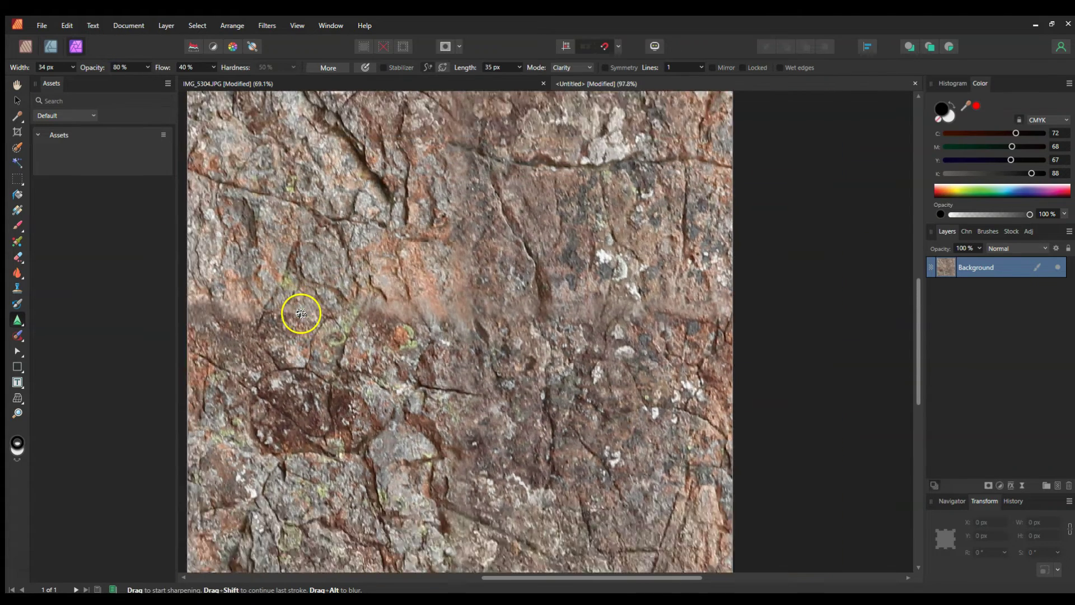
{"action": "scroll", "coordinate": [215, 322], "scroll_direction": "up", "scroll_amount": 4}
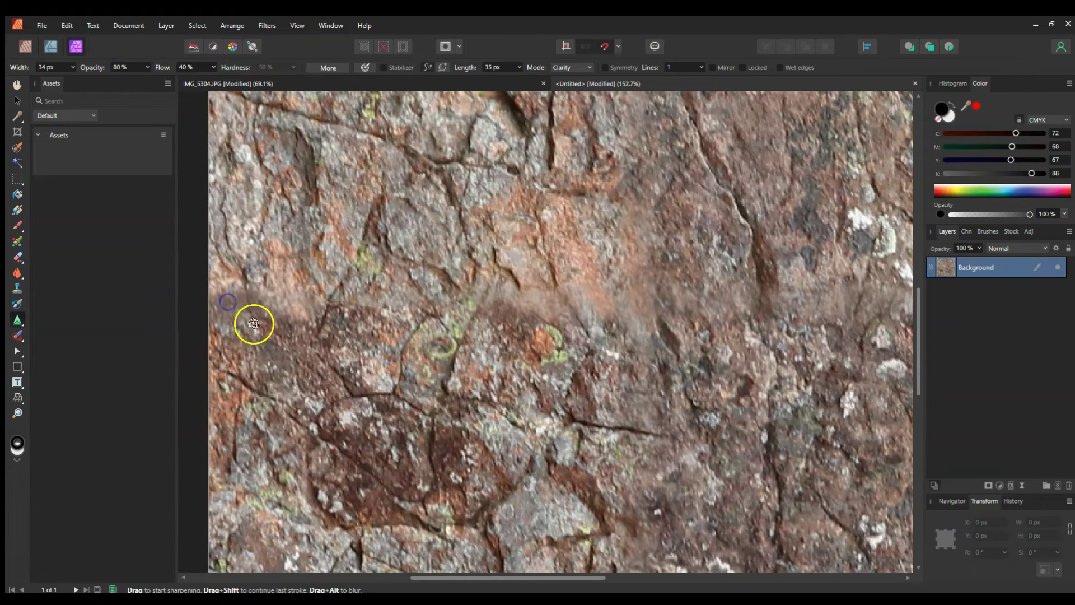
{"action": "left_click_drag", "start_coordinate": [252, 322], "coordinate": [237, 289]}
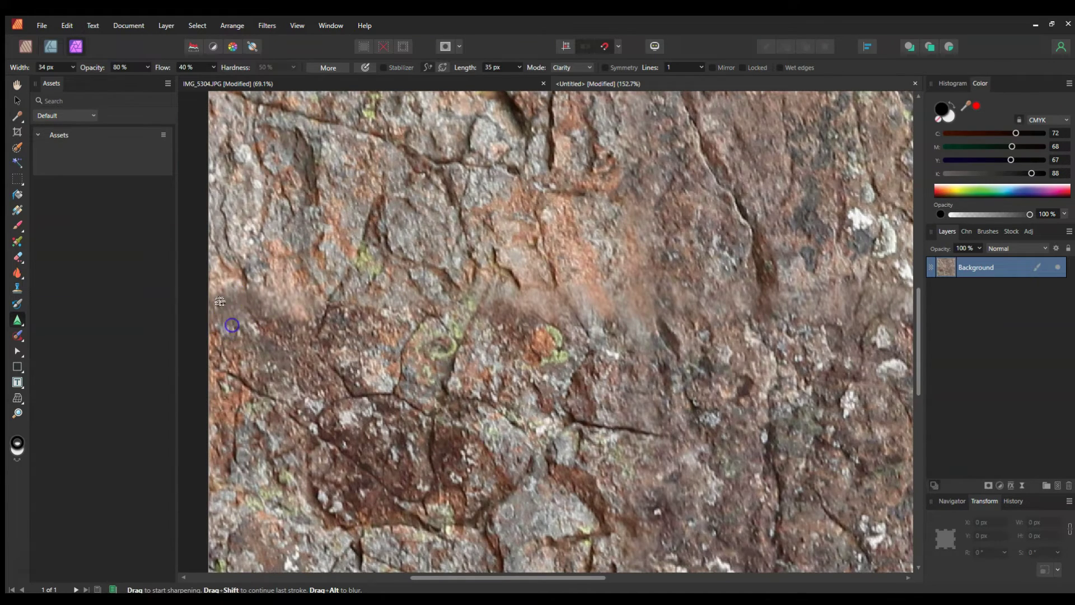
{"action": "mouse_move", "coordinate": [291, 288]}
{"action": "left_mouse_down"}
{"action": "mouse_move", "coordinate": [292, 340]}
{"action": "mouse_move", "coordinate": [293, 311]}
{"action": "mouse_move", "coordinate": [322, 312]}
{"action": "mouse_move", "coordinate": [278, 299]}
{"action": "mouse_move", "coordinate": [309, 296]}
{"action": "mouse_move", "coordinate": [267, 303]}
{"action": "mouse_move", "coordinate": [329, 299]}
{"action": "mouse_move", "coordinate": [231, 306]}
{"action": "mouse_move", "coordinate": [262, 318]}
{"action": "mouse_move", "coordinate": [283, 309]}
{"action": "left_mouse_up"}
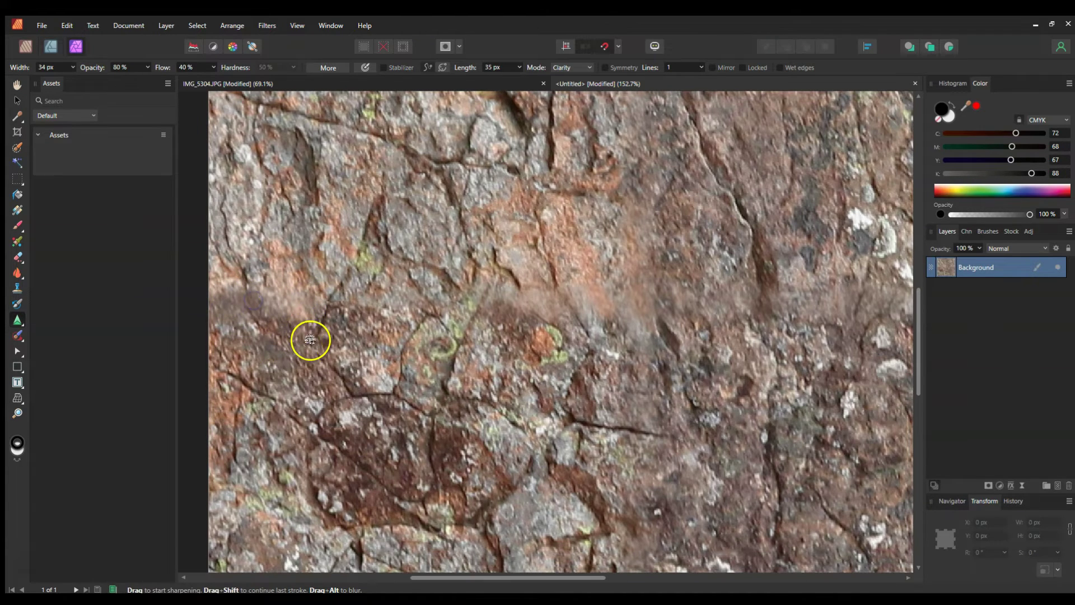
{"action": "scroll", "coordinate": [310, 339], "scroll_direction": "up", "scroll_amount": 2}
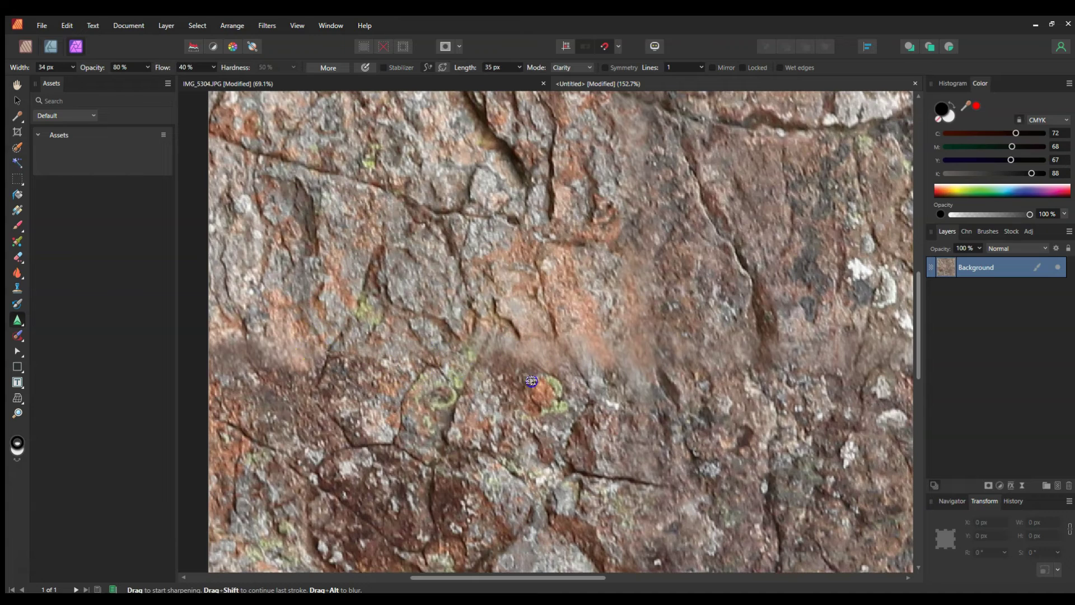
- Sharpen the blurred part of the horizontal seam around the orange and green lichen spot
{"action": "scroll", "coordinate": [544, 317], "scroll_direction": "up", "scroll_amount": 2}
{"action": "mouse_move", "coordinate": [541, 392]}
{"action": "left_mouse_down"}
{"action": "mouse_move", "coordinate": [476, 384]}
{"action": "mouse_move", "coordinate": [503, 402]}
{"action": "mouse_move", "coordinate": [514, 444]}
{"action": "mouse_move", "coordinate": [463, 406]}
{"action": "mouse_move", "coordinate": [493, 447]}
{"action": "mouse_move", "coordinate": [452, 424]}
{"action": "mouse_move", "coordinate": [474, 445]}
{"action": "left_mouse_up"}
{"action": "scroll", "coordinate": [476, 384], "scroll_direction": "down", "scroll_amount": 3}
{"action": "scroll", "coordinate": [500, 398], "scroll_direction": "up", "scroll_amount": 4}
{"action": "scroll", "coordinate": [513, 448], "scroll_direction": "down", "scroll_amount": 1}
{"action": "mouse_move", "coordinate": [474, 445]}
{"action": "left_mouse_down"}
{"action": "mouse_move", "coordinate": [472, 424]}
{"action": "mouse_move", "coordinate": [470, 442]}
{"action": "left_mouse_up"}
{"action": "scroll", "coordinate": [471, 441], "scroll_direction": "down", "scroll_amount": 1}
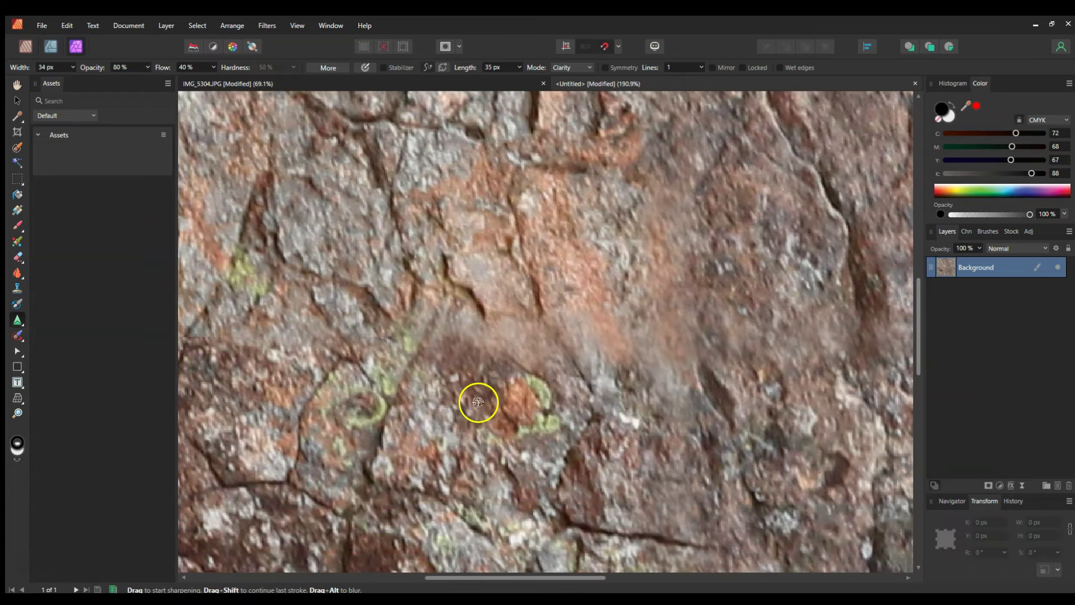
{"action": "scroll", "coordinate": [479, 403], "scroll_direction": "down", "scroll_amount": 4}
{"action": "scroll", "coordinate": [483, 401], "scroll_direction": "up", "scroll_amount": 1}
{"action": "scroll", "coordinate": [483, 402], "scroll_direction": "down", "scroll_amount": 1}
{"action": "scroll", "coordinate": [485, 398], "scroll_direction": "up", "scroll_amount": 5}
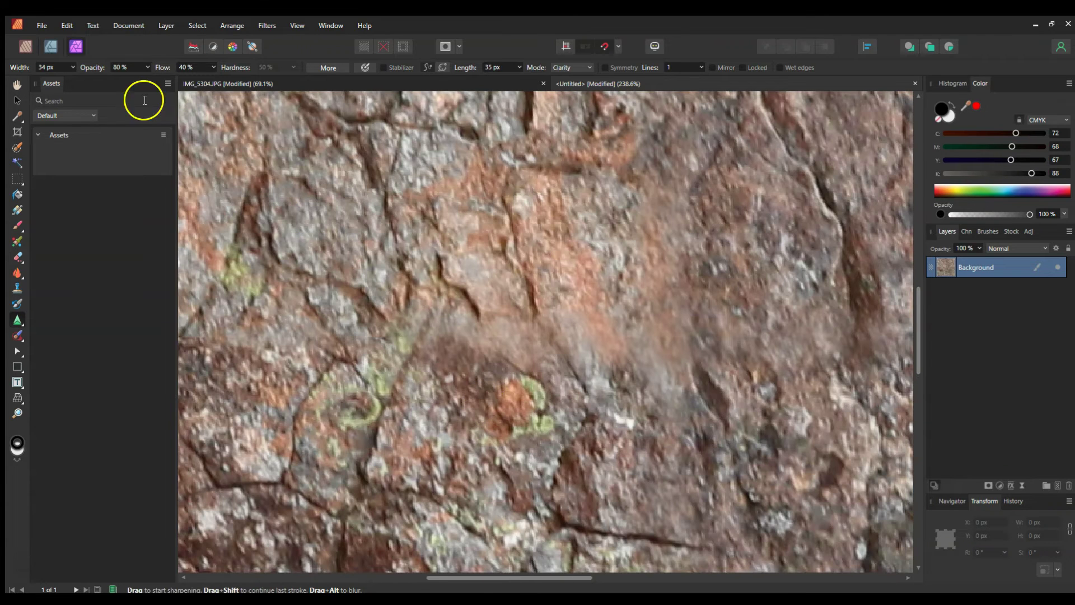
- Set the Sharpen Brush flow to 67 % and sharpen the seam above the orange lichen spot again
{"action": "left_click", "coordinate": [214, 67]}
{"action": "left_click_drag", "start_coordinate": [216, 79], "coordinate": [218, 79]}
{"action": "left_click", "coordinate": [323, 181]}
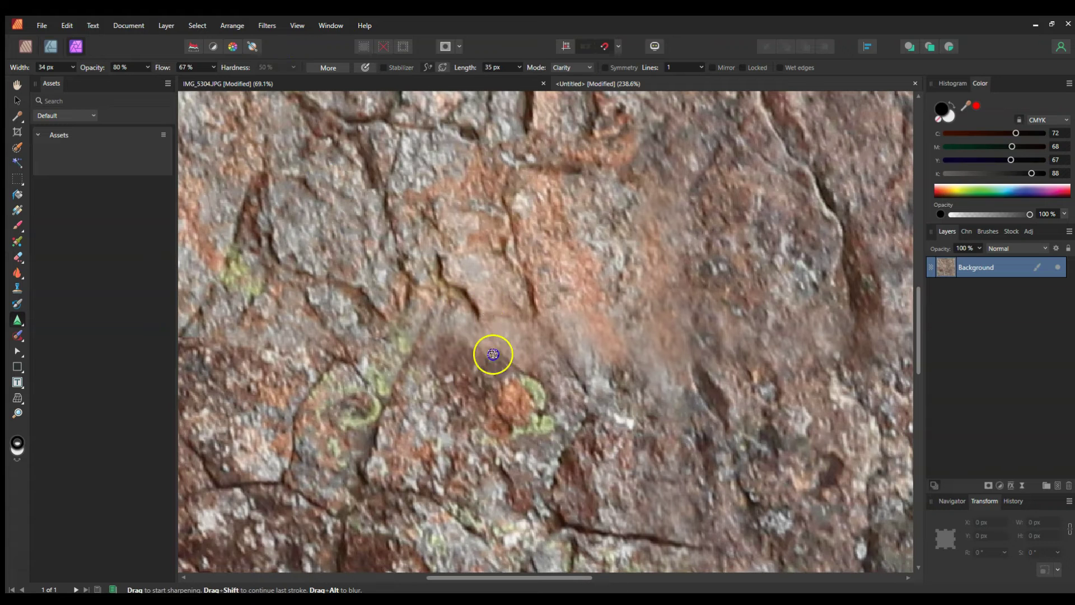
{"action": "left_click", "coordinate": [438, 353]}
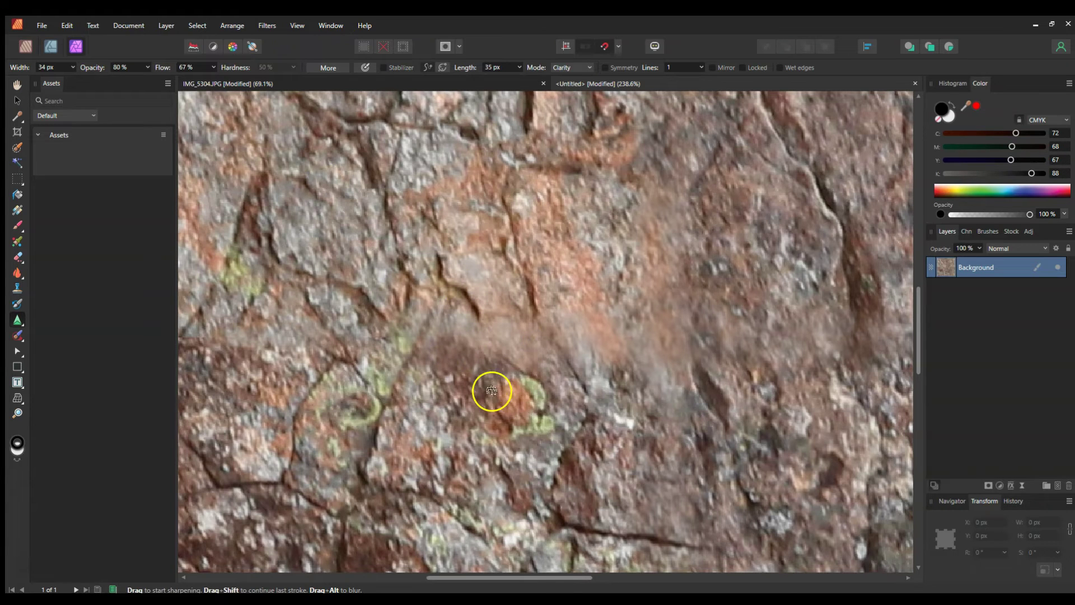
{"action": "scroll", "coordinate": [492, 386], "scroll_direction": "up", "scroll_amount": 4}
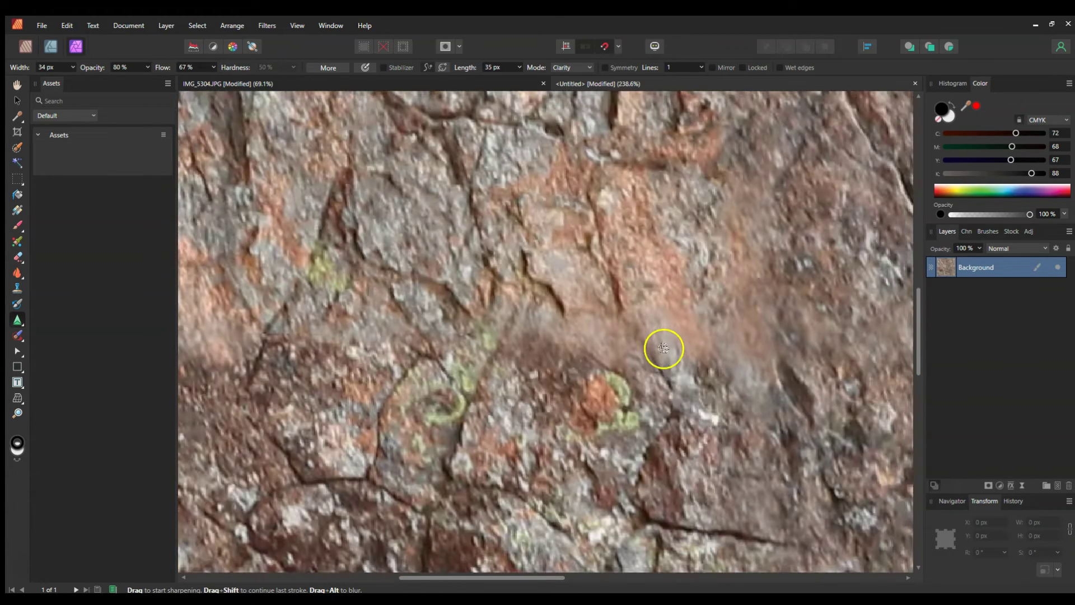
{"action": "scroll", "coordinate": [615, 386], "scroll_direction": "down", "scroll_amount": 3}
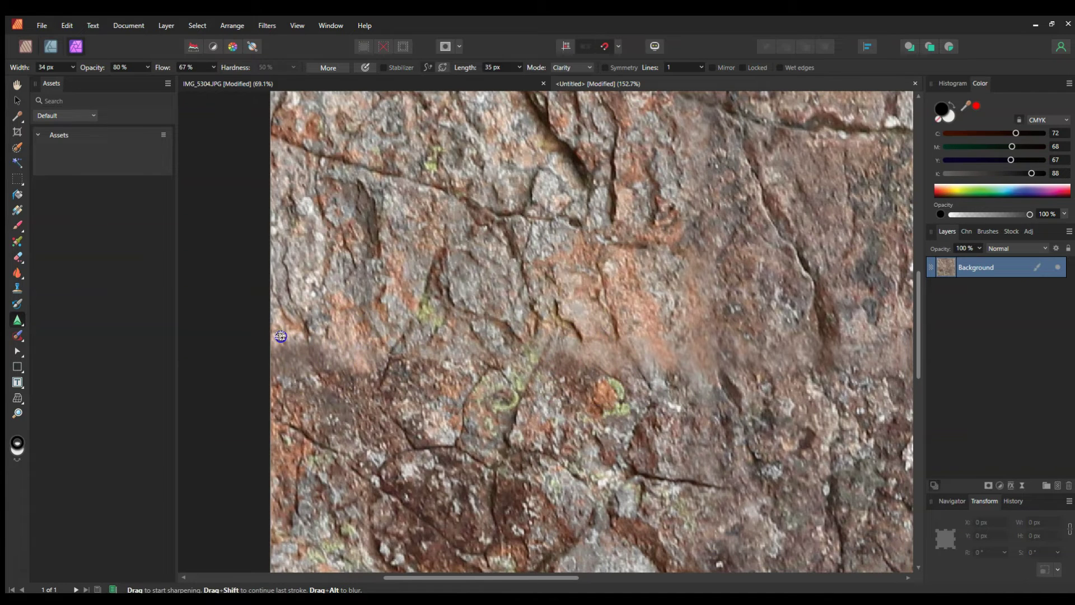
- Sharpen the horizontal seam from the centre of the texture to the foot of the dark diagonal crack
{"action": "scroll", "coordinate": [691, 383], "scroll_direction": "down", "scroll_amount": 1}
{"action": "scroll", "coordinate": [674, 387], "scroll_direction": "up", "scroll_amount": 3}
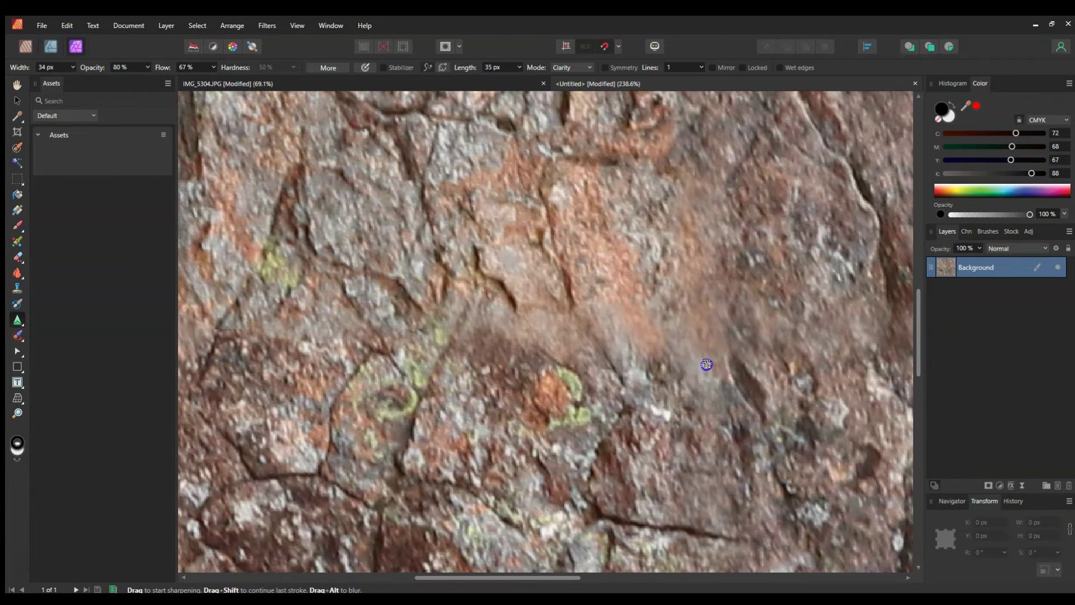
{"action": "scroll", "coordinate": [705, 382], "scroll_direction": "down", "scroll_amount": 4}
{"action": "scroll", "coordinate": [812, 419], "scroll_direction": "up", "scroll_amount": 4}
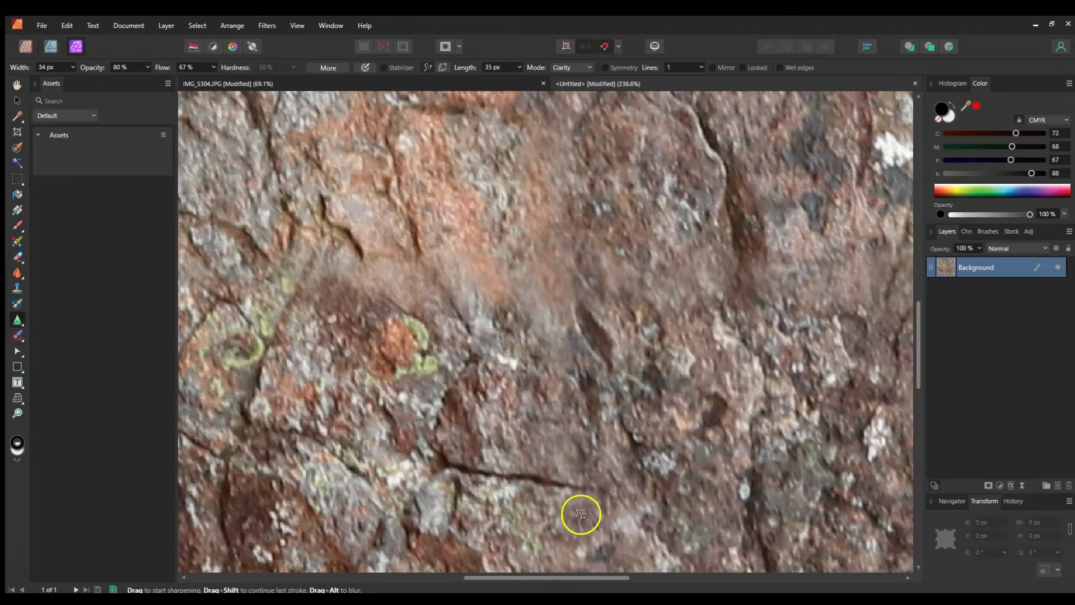
{"action": "scroll", "coordinate": [529, 575], "scroll_direction": "down", "scroll_amount": 2}
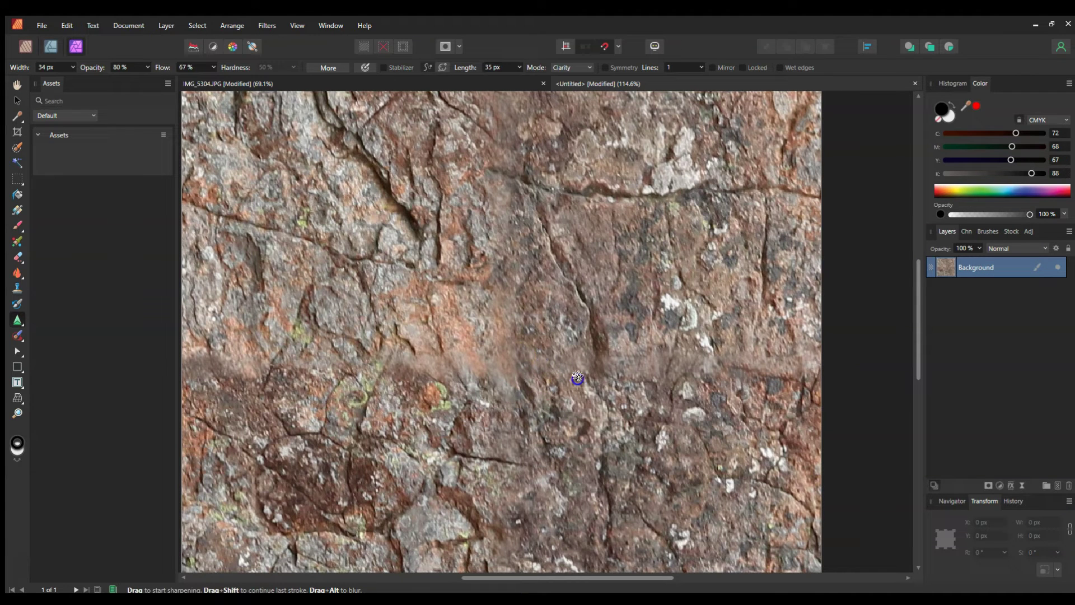
{"action": "scroll", "coordinate": [578, 381], "scroll_direction": "down", "scroll_amount": 2}
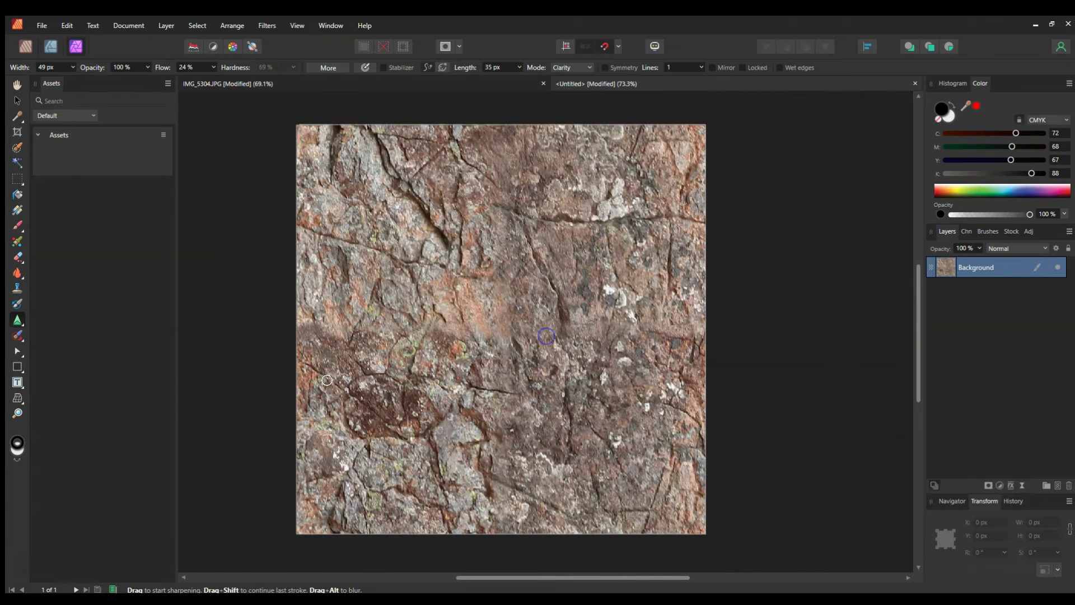
- Examine the whole texture and the area where the seams cross for remaining blurred patches
{"action": "scroll", "coordinate": [446, 293], "scroll_direction": "up", "scroll_amount": 3}
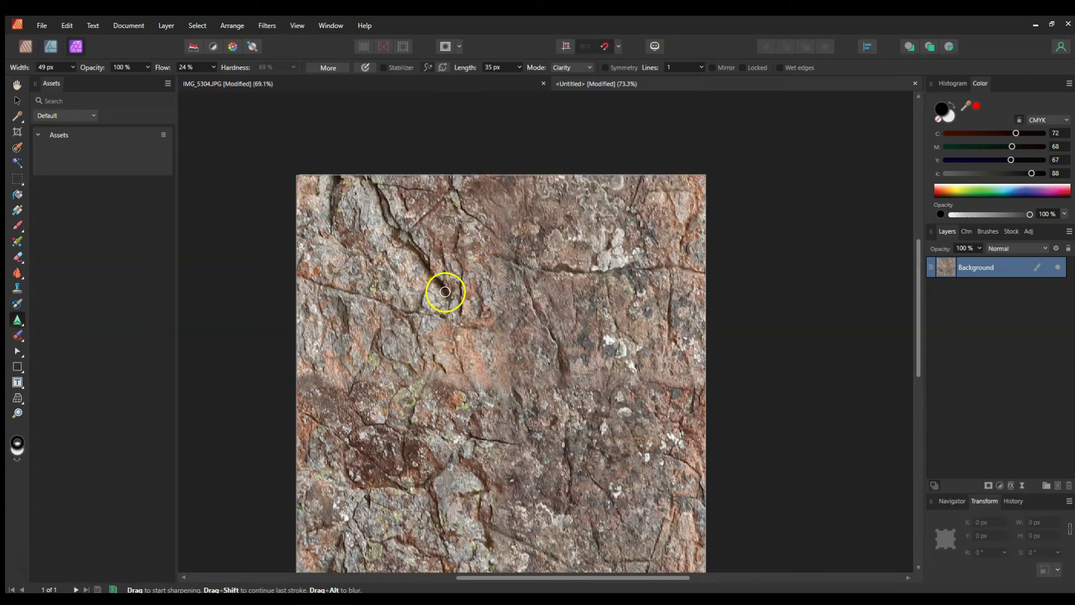
{"action": "scroll", "coordinate": [455, 285], "scroll_direction": "down", "scroll_amount": 3}
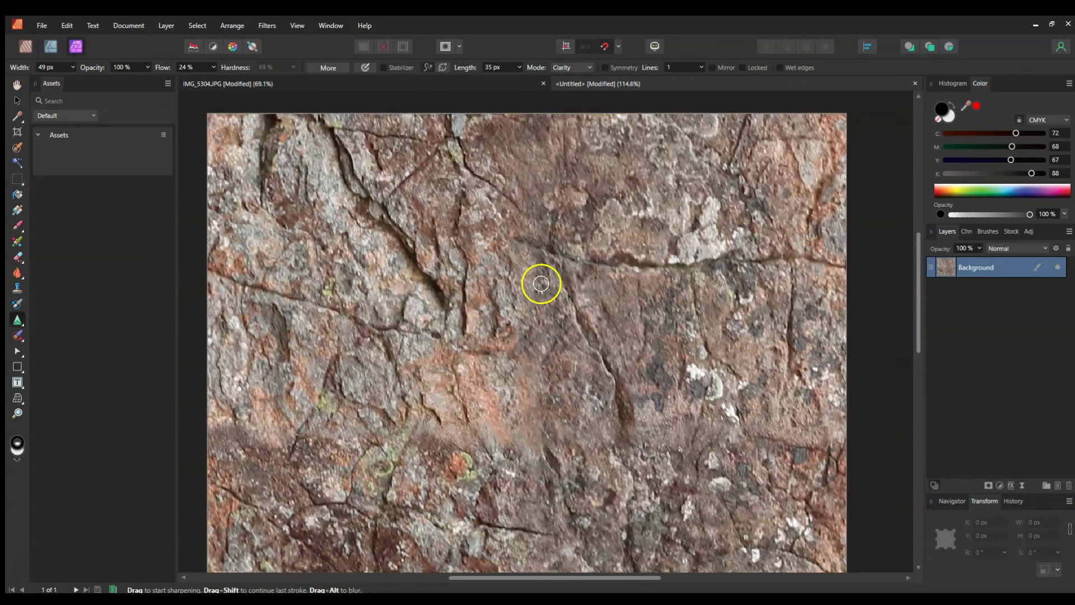
{"action": "scroll", "coordinate": [536, 288], "scroll_direction": "up", "scroll_amount": 2}
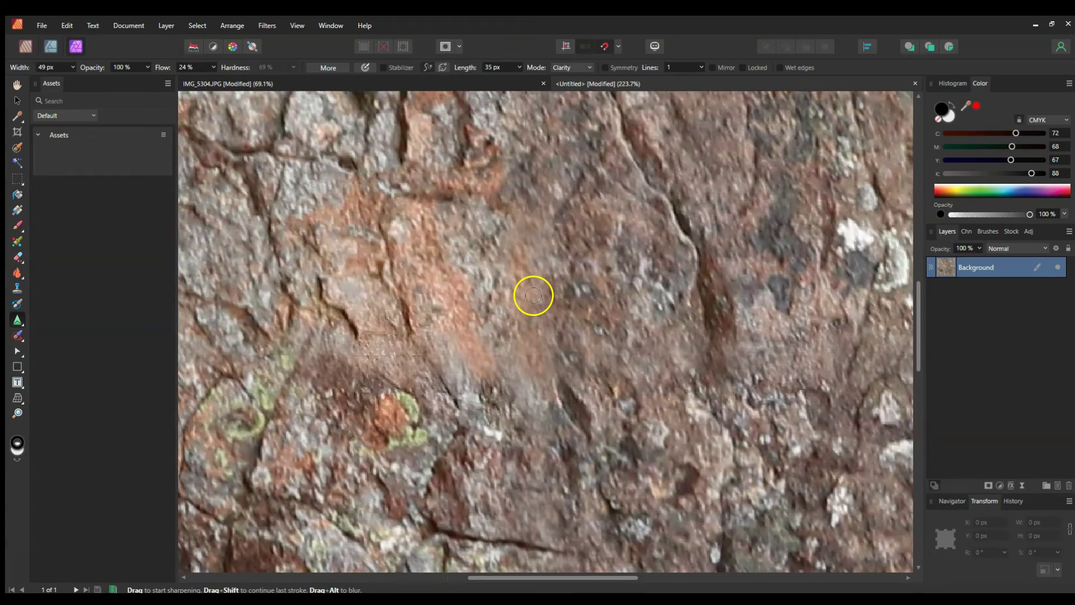
{"action": "scroll", "coordinate": [538, 291], "scroll_direction": "down", "scroll_amount": 2}
{"action": "scroll", "coordinate": [545, 308], "scroll_direction": "down", "scroll_amount": 2}
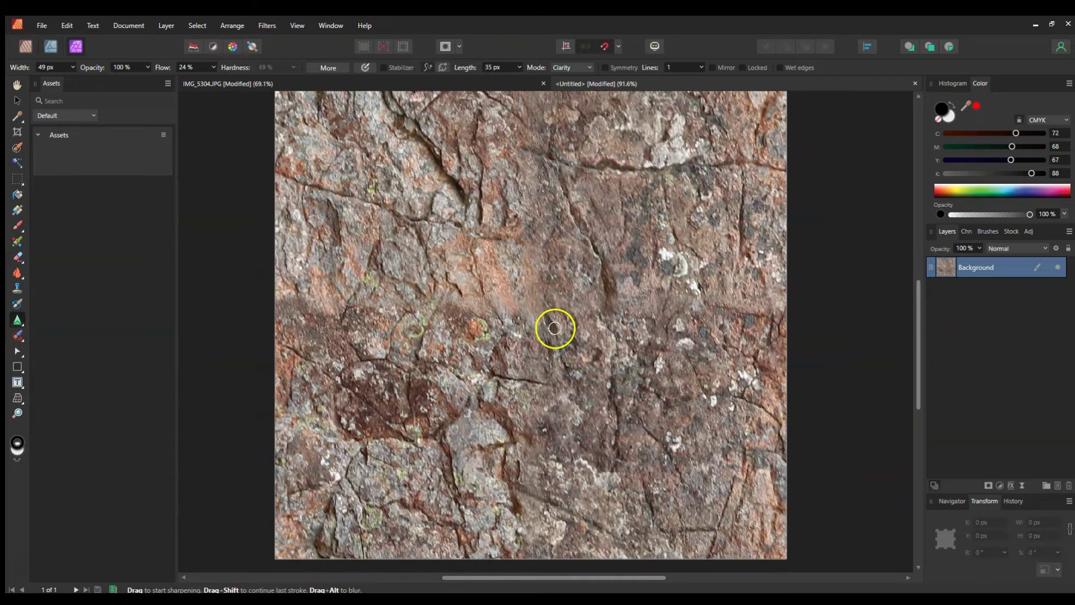
{"action": "scroll", "coordinate": [559, 314], "scroll_direction": "up", "scroll_amount": 3}
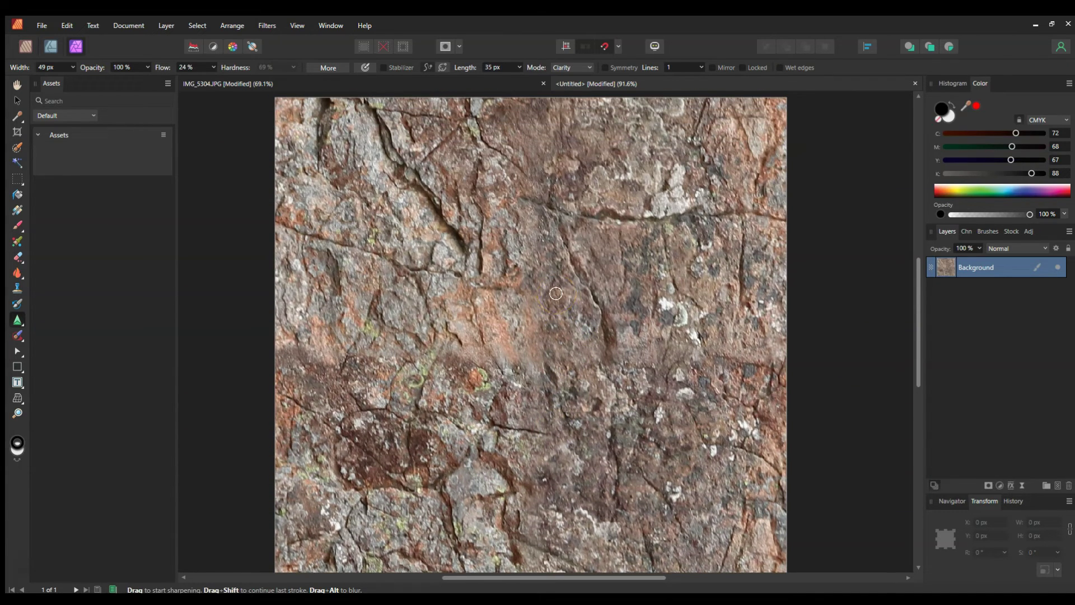
{"action": "scroll", "coordinate": [446, 250], "scroll_direction": "down", "scroll_amount": 3}
{"action": "scroll", "coordinate": [468, 276], "scroll_direction": "up", "scroll_amount": 3}
{"action": "scroll", "coordinate": [513, 286], "scroll_direction": "down", "scroll_amount": 1}
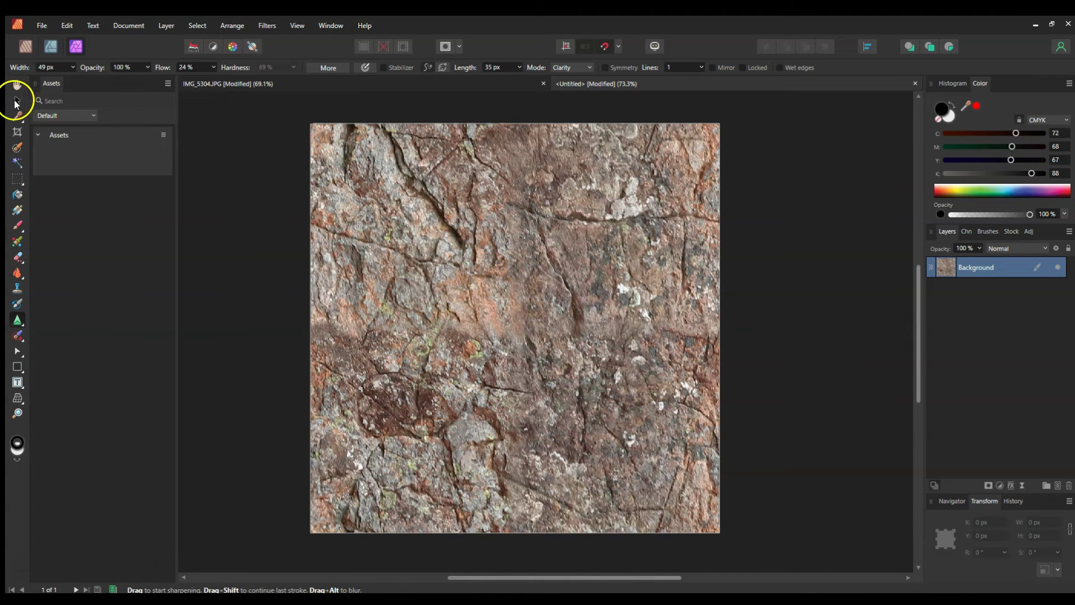
- Apply an Affine distortion to the Background layer with X and Y offsets of -50 %
{"action": "left_click", "coordinate": [16, 101]}
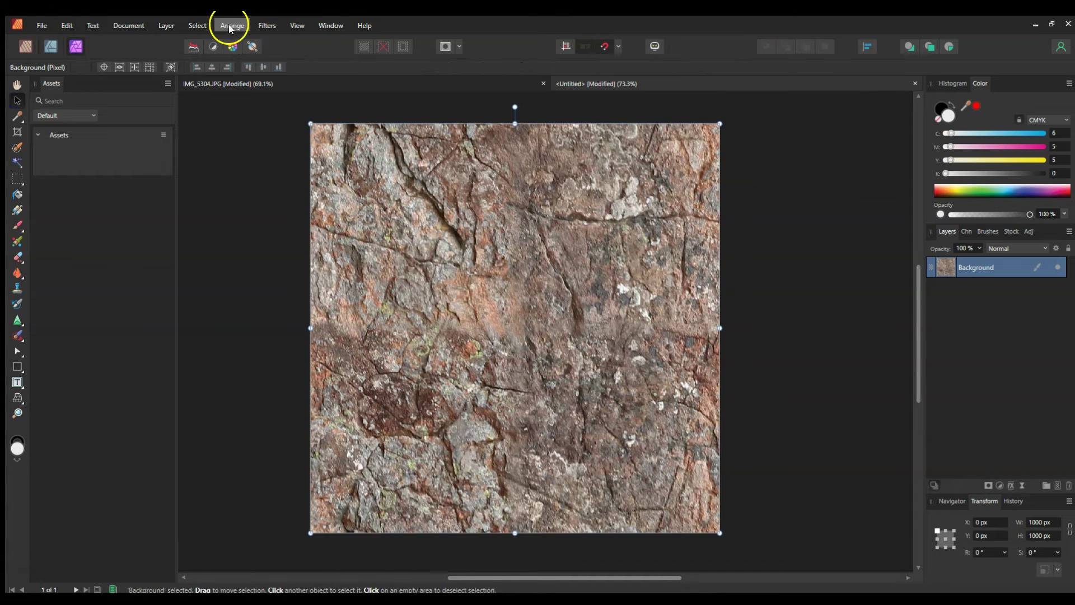
{"action": "left_click", "coordinate": [267, 26]}
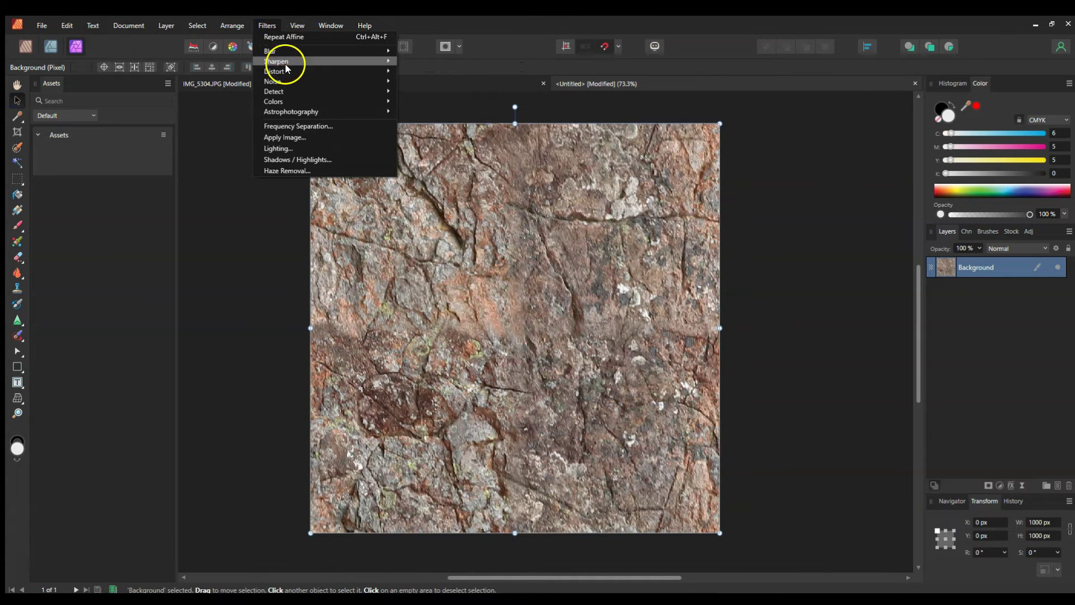
{"action": "mouse_move", "coordinate": [287, 71]}
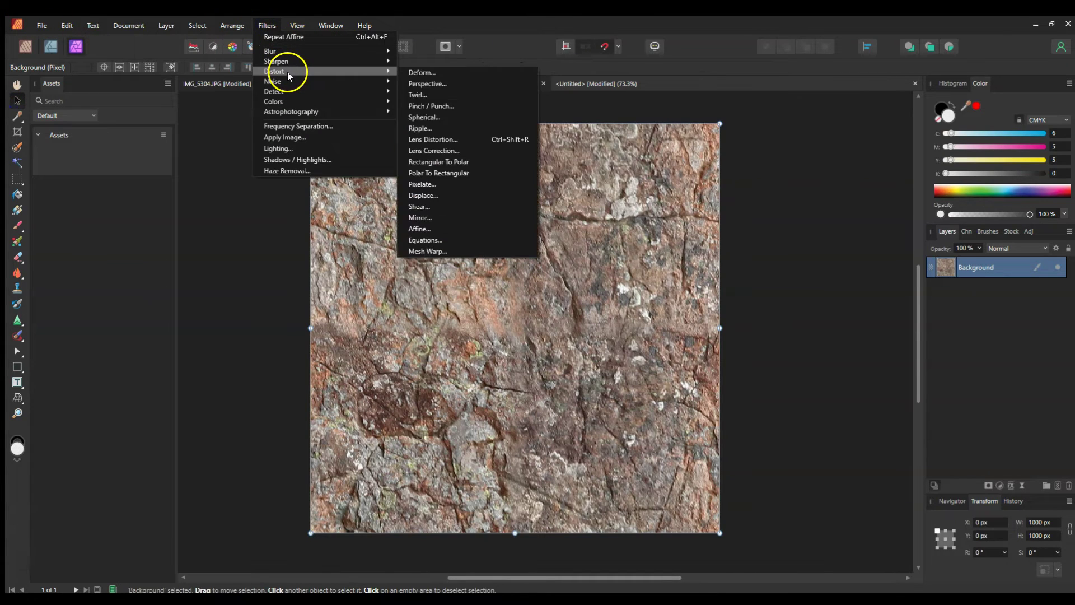
{"action": "left_click", "coordinate": [448, 228]}
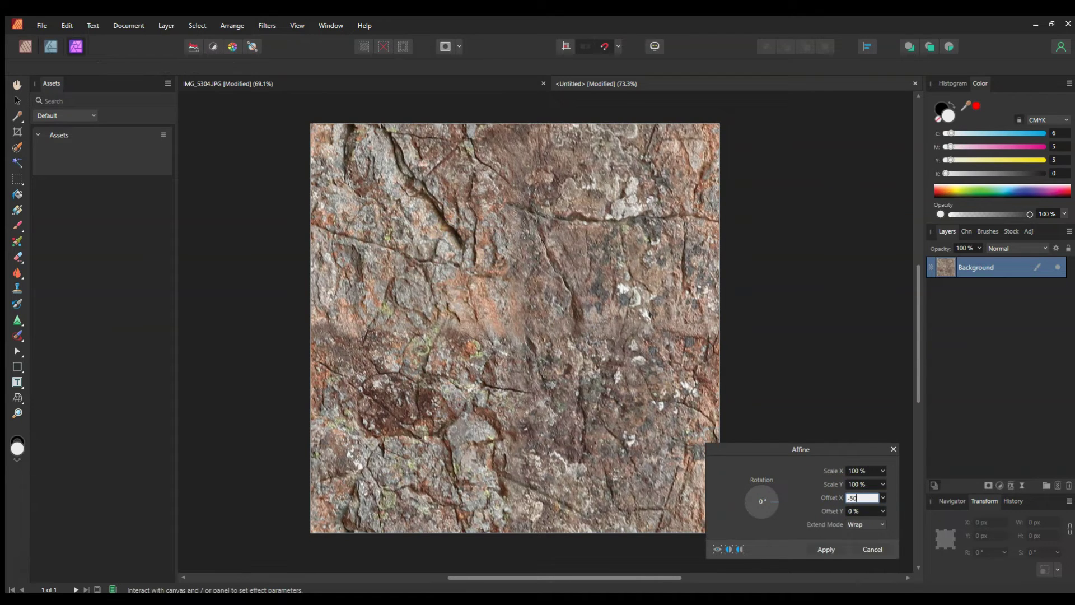
{"action": "key", "text": "Return"}
{"action": "key", "text": "Tab"}
{"action": "type", "text": "-50"}
{"action": "key", "text": "Return"}
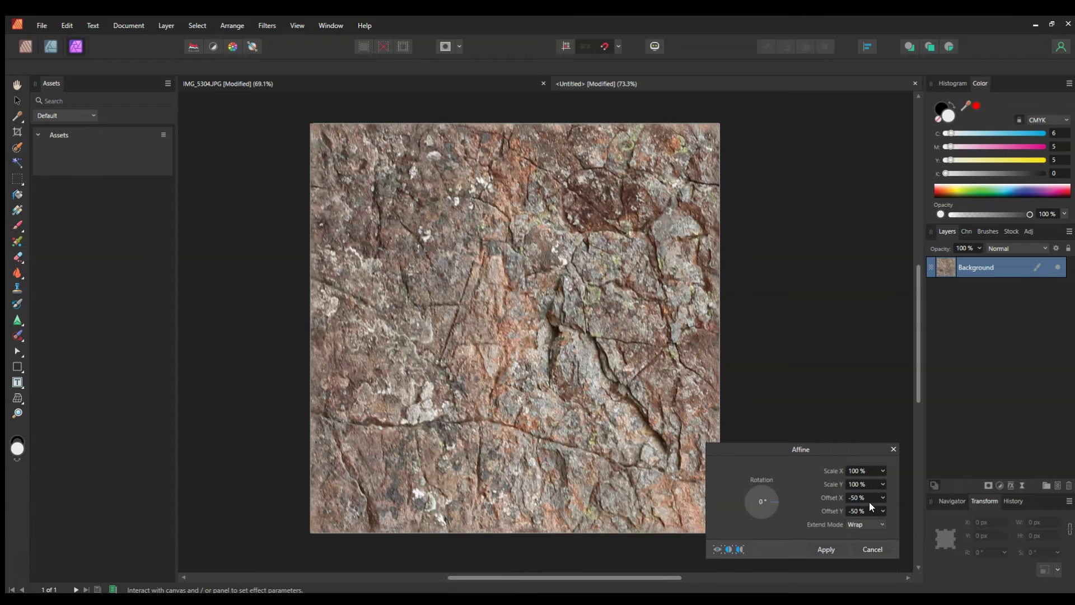
{"action": "left_click", "coordinate": [827, 550]}
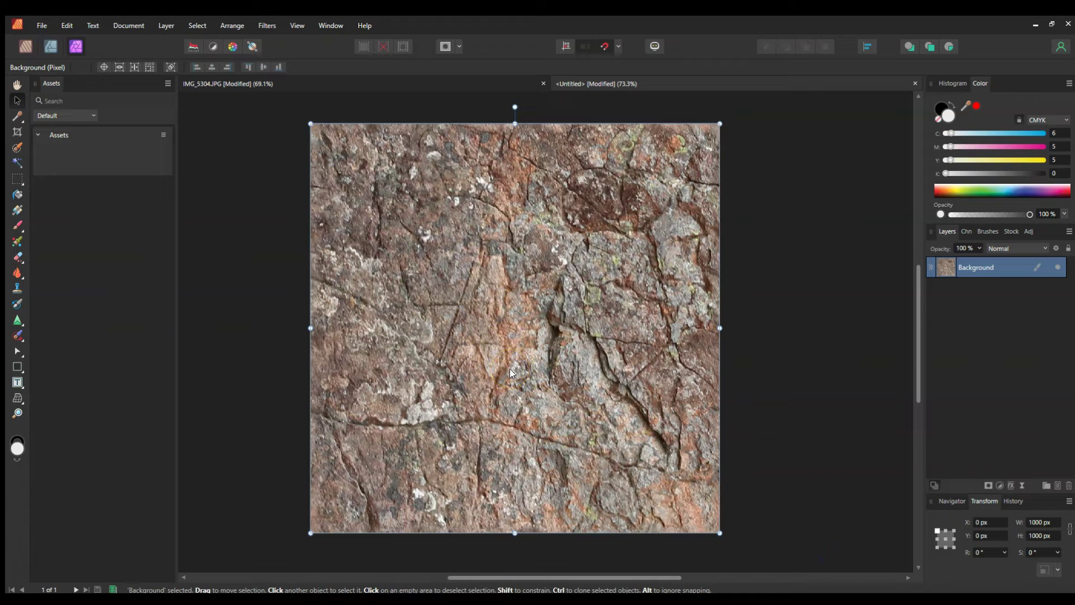
- Create a new 72 DPI document with a page width of 4000 and paste the rock texture into it
{"action": "left_click", "coordinate": [40, 26]}
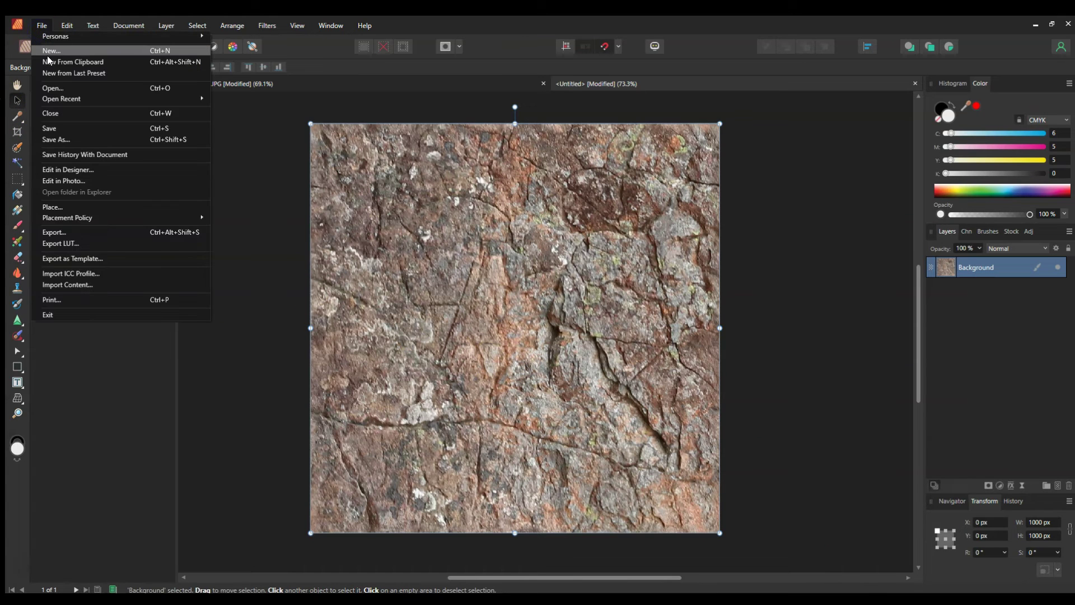
{"action": "left_click", "coordinate": [49, 52]}
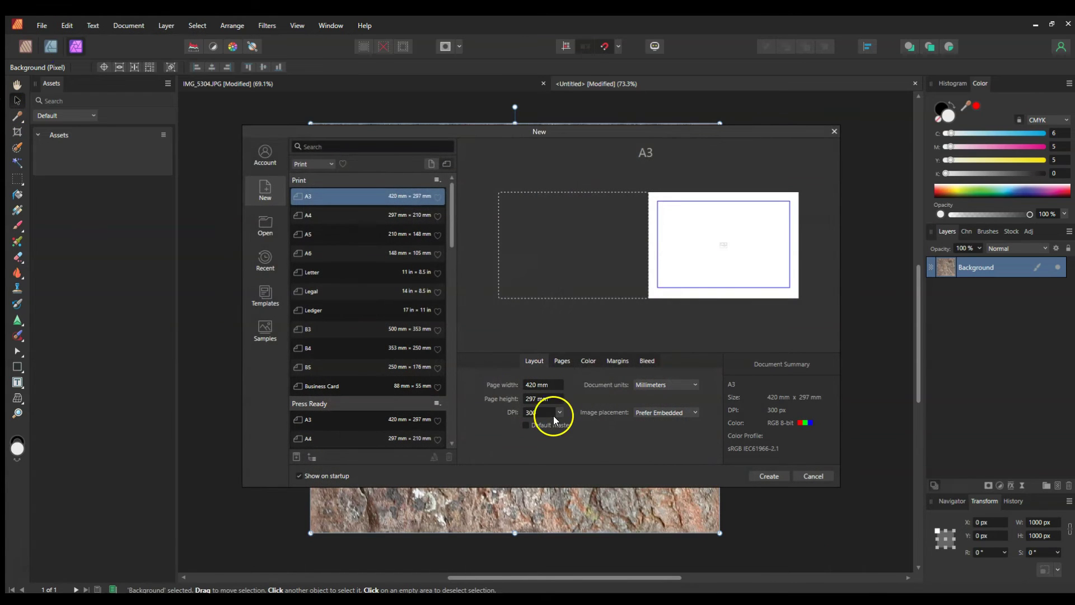
{"action": "left_click", "coordinate": [559, 412]}
{"action": "left_click", "coordinate": [550, 425]}
{"action": "left_click", "coordinate": [547, 388]}
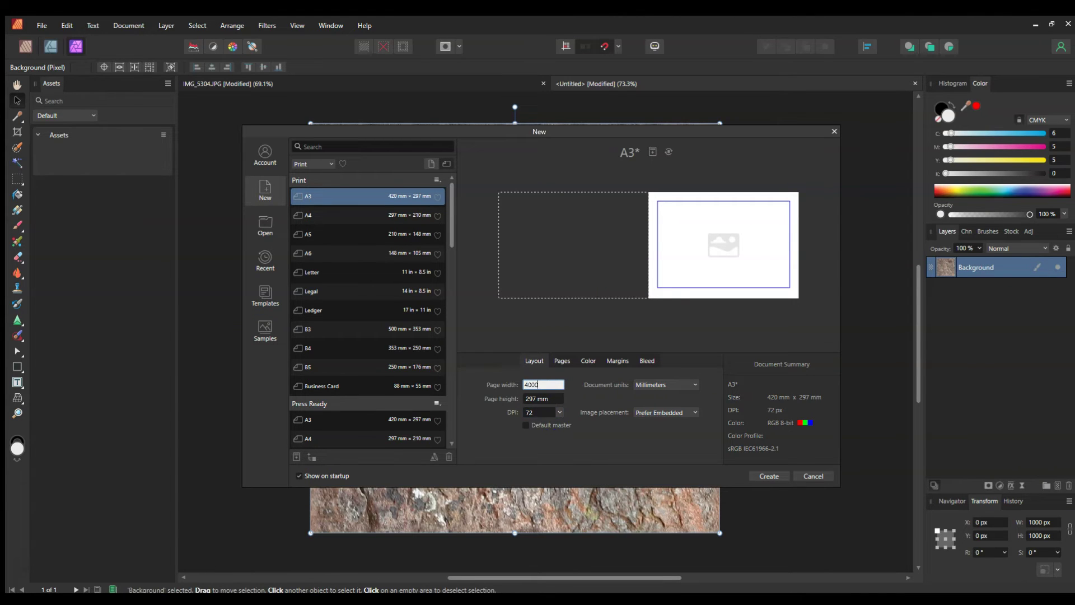
{"action": "left_click", "coordinate": [533, 400]}
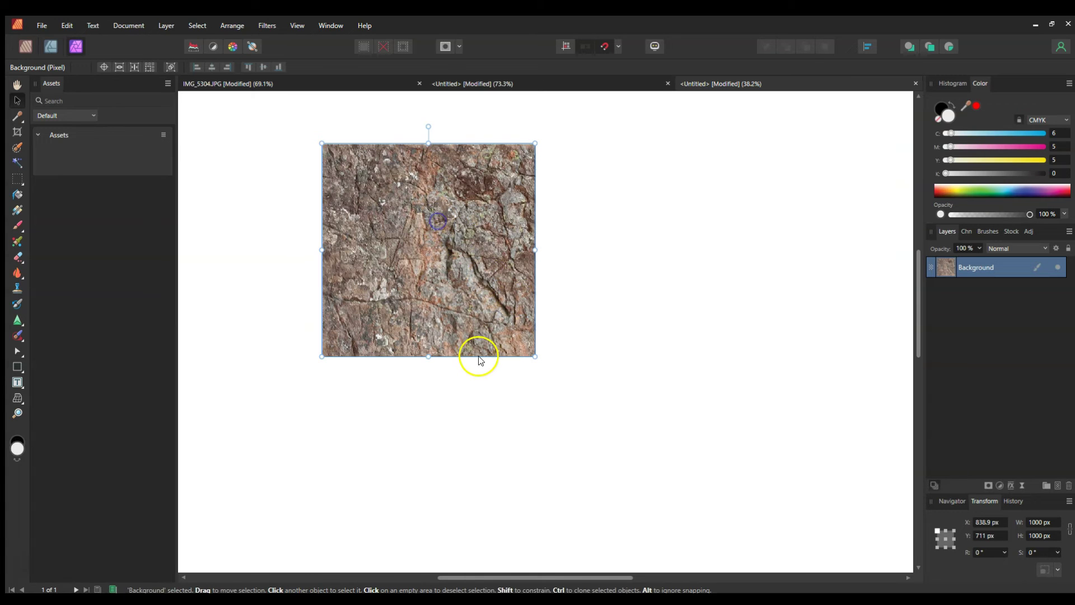
- Paste a second copy of the rock texture and place it flush against the right edge of the first tile
{"action": "scroll", "coordinate": [478, 360], "scroll_direction": "down", "scroll_amount": 3}
{"action": "left_click", "coordinate": [446, 398]}
{"action": "key", "text": "ctrl+v"}
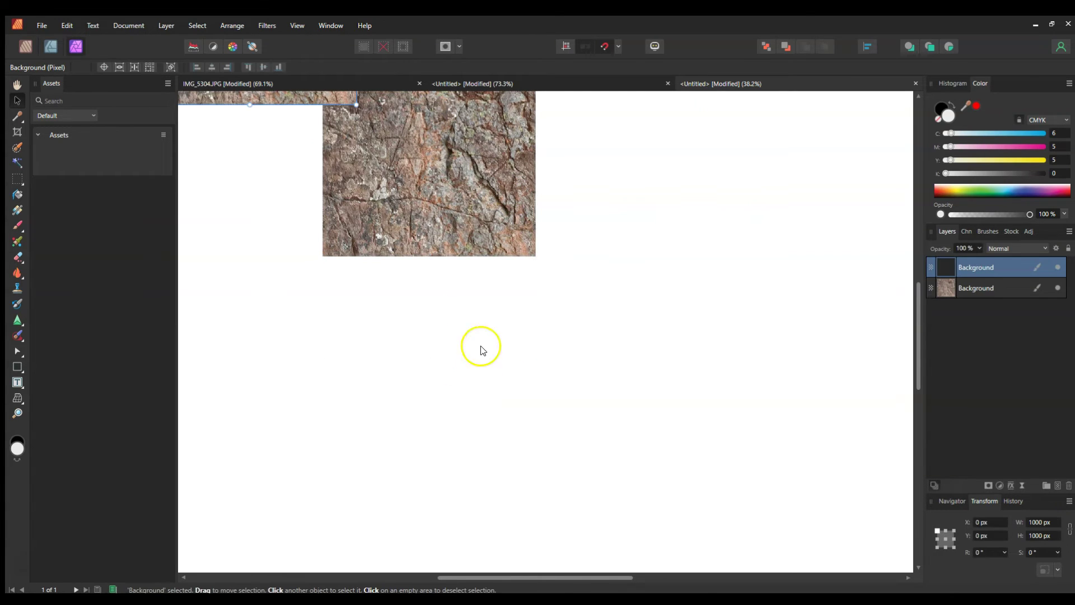
{"action": "scroll", "coordinate": [337, 188], "scroll_direction": "up", "scroll_amount": 3}
{"action": "left_click_drag", "start_coordinate": [331, 195], "coordinate": [684, 331]}
{"action": "left_click", "coordinate": [473, 116]}
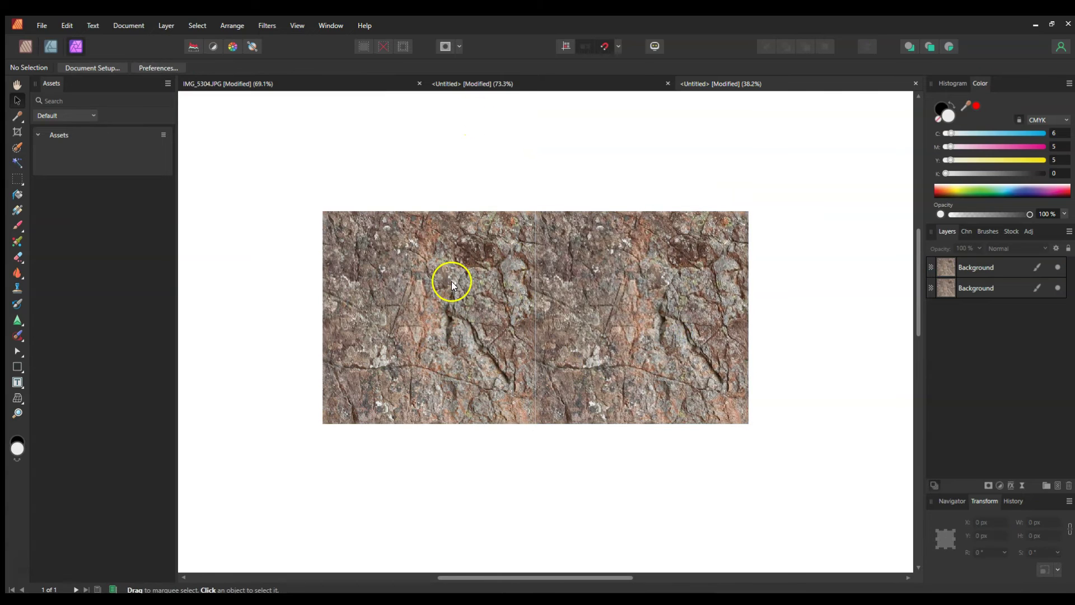
- Check the joint between the two tiles and place a copy directly below the first tile
{"action": "scroll", "coordinate": [459, 245], "scroll_direction": "down", "scroll_amount": 1}
{"action": "scroll", "coordinate": [448, 387], "scroll_direction": "up", "scroll_amount": 1}
{"action": "left_click", "coordinate": [427, 307]}
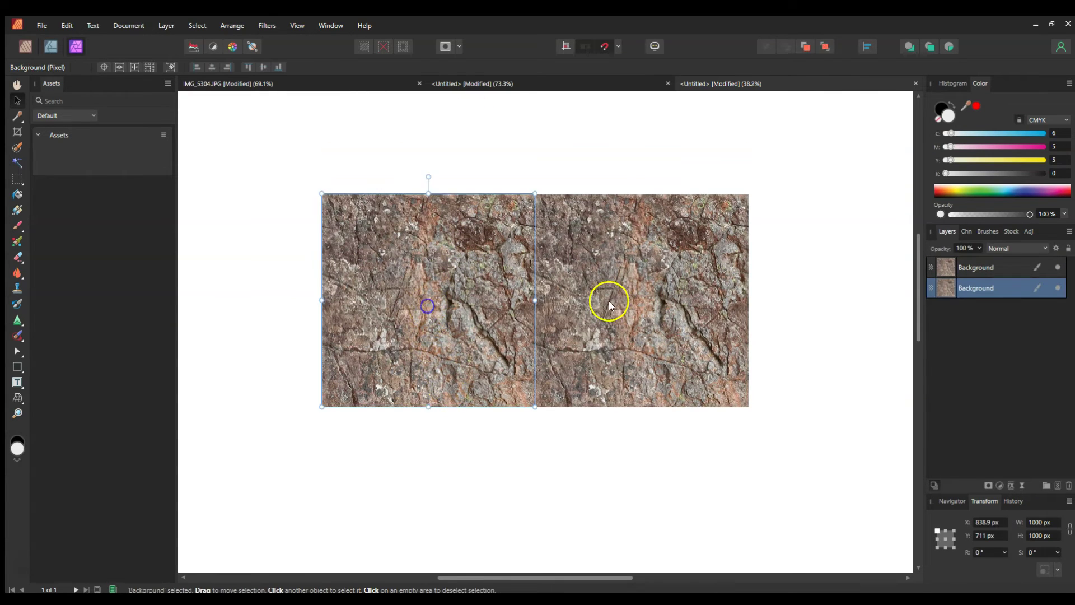
{"action": "mouse_move", "coordinate": [609, 305]}
{"action": "left_mouse_down"}
{"action": "mouse_move", "coordinate": [650, 307]}
{"action": "mouse_move", "coordinate": [608, 307]}
{"action": "left_mouse_up"}
{"action": "scroll", "coordinate": [536, 307], "scroll_direction": "up", "scroll_amount": 6}
{"action": "scroll", "coordinate": [535, 307], "scroll_direction": "down", "scroll_amount": 5}
{"action": "scroll", "coordinate": [572, 447], "scroll_direction": "down", "scroll_amount": 1}
{"action": "scroll", "coordinate": [537, 300], "scroll_direction": "down", "scroll_amount": 3}
{"action": "left_click_drag", "start_coordinate": [640, 187], "coordinate": [373, 457]}
{"action": "key", "text": "ctrl+j"}
- Duplicate the lower tile to its right to complete a 2 × 2 block of rock tiles
{"action": "scroll", "coordinate": [364, 437], "scroll_direction": "down", "scroll_amount": 3}
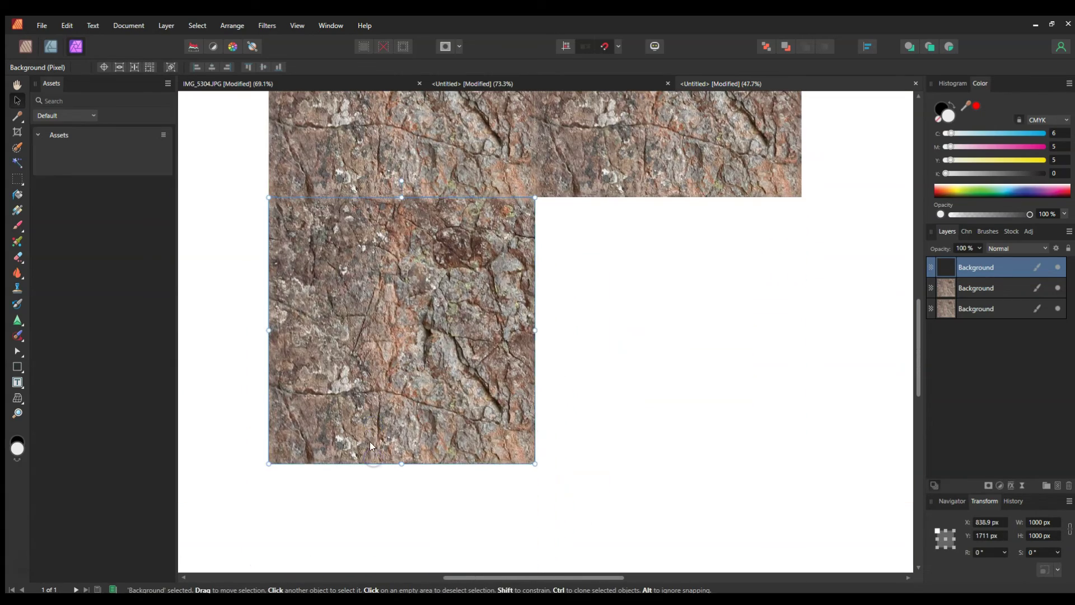
{"action": "left_click_drag", "start_coordinate": [354, 409], "coordinate": [605, 364]}
{"action": "key", "text": "ctrl+j"}
{"action": "left_click", "coordinate": [247, 391]}
- Nudge the upper-right tile 1 px left to close the gap between the upper tiles
{"action": "scroll", "coordinate": [392, 313], "scroll_direction": "up", "scroll_amount": 2}
{"action": "scroll", "coordinate": [408, 331], "scroll_direction": "down", "scroll_amount": 5}
{"action": "scroll", "coordinate": [488, 267], "scroll_direction": "up", "scroll_amount": 3}
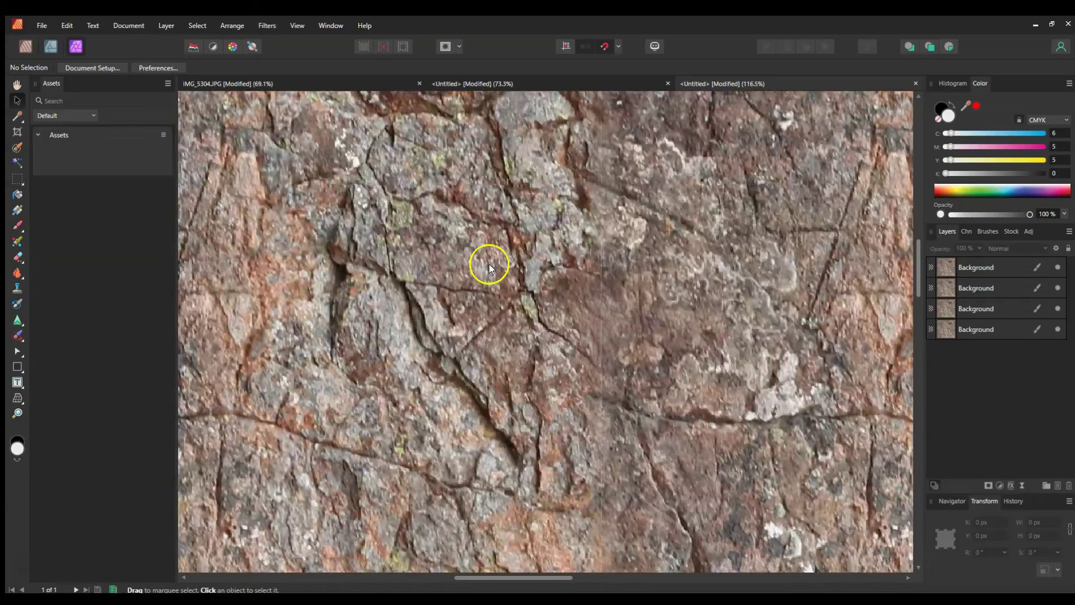
{"action": "left_click", "coordinate": [667, 324]}
{"action": "key", "text": "Left"}
{"action": "scroll", "coordinate": [667, 323], "scroll_direction": "down", "scroll_amount": 4}
{"action": "left_click", "coordinate": [364, 269]}
{"action": "scroll", "coordinate": [665, 355], "scroll_direction": "up", "scroll_amount": 4}
{"action": "scroll", "coordinate": [682, 347], "scroll_direction": "down", "scroll_amount": 4}
{"action": "scroll", "coordinate": [682, 359], "scroll_direction": "down", "scroll_amount": 2}
- Nudge the lower-right tile 1 px left to close its gap with the lower-left tile
{"action": "left_click", "coordinate": [698, 402]}
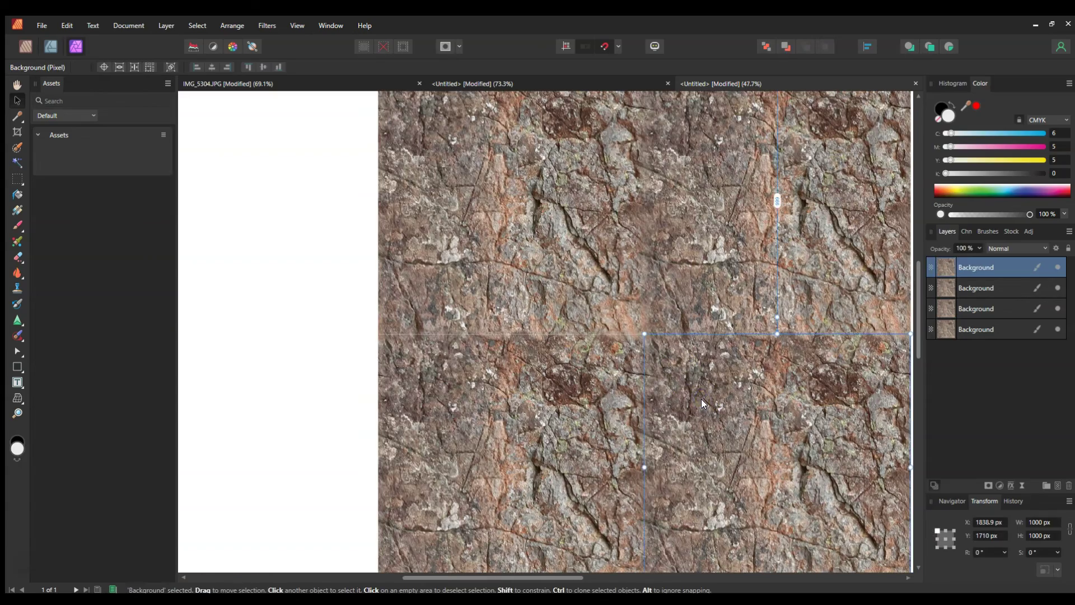
{"action": "left_click", "coordinate": [513, 394]}
{"action": "left_click", "coordinate": [686, 403]}
{"action": "left_click", "coordinate": [278, 341]}
{"action": "left_click", "coordinate": [770, 439]}
{"action": "key", "text": "Left"}
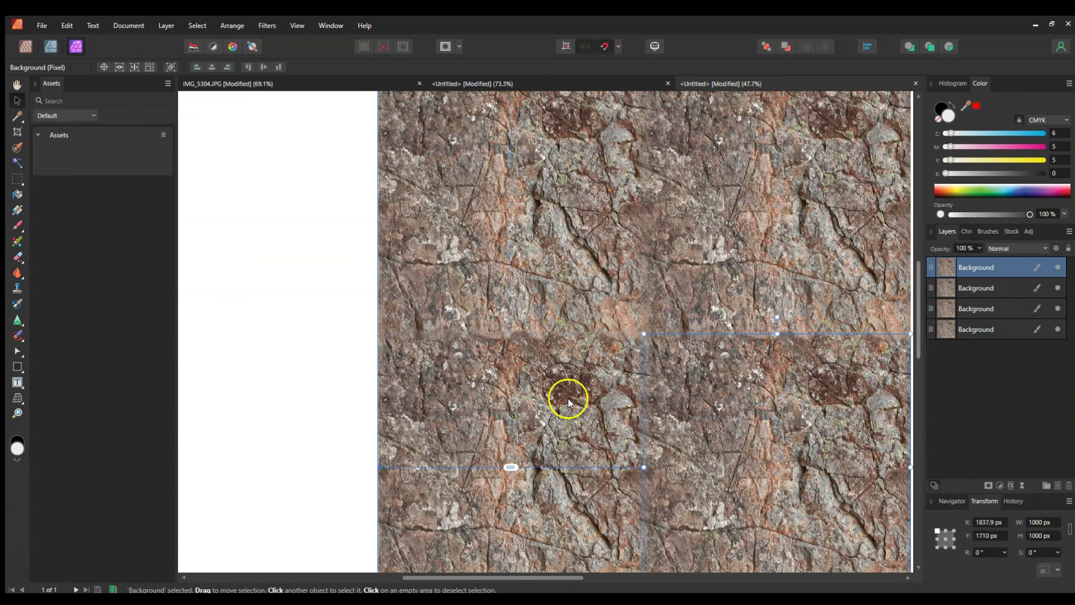
{"action": "left_click", "coordinate": [326, 318]}
- Examine the 2 × 2 block of coloured rock tiles, overall and close up, for visible seams and repeating patterns
{"action": "left_click_drag", "start_coordinate": [442, 576], "coordinate": [487, 577]}
{"action": "scroll", "coordinate": [446, 482], "scroll_direction": "up", "scroll_amount": 5}
{"action": "scroll", "coordinate": [447, 485], "scroll_direction": "down", "scroll_amount": 4}
{"action": "scroll", "coordinate": [448, 502], "scroll_direction": "down", "scroll_amount": 3}
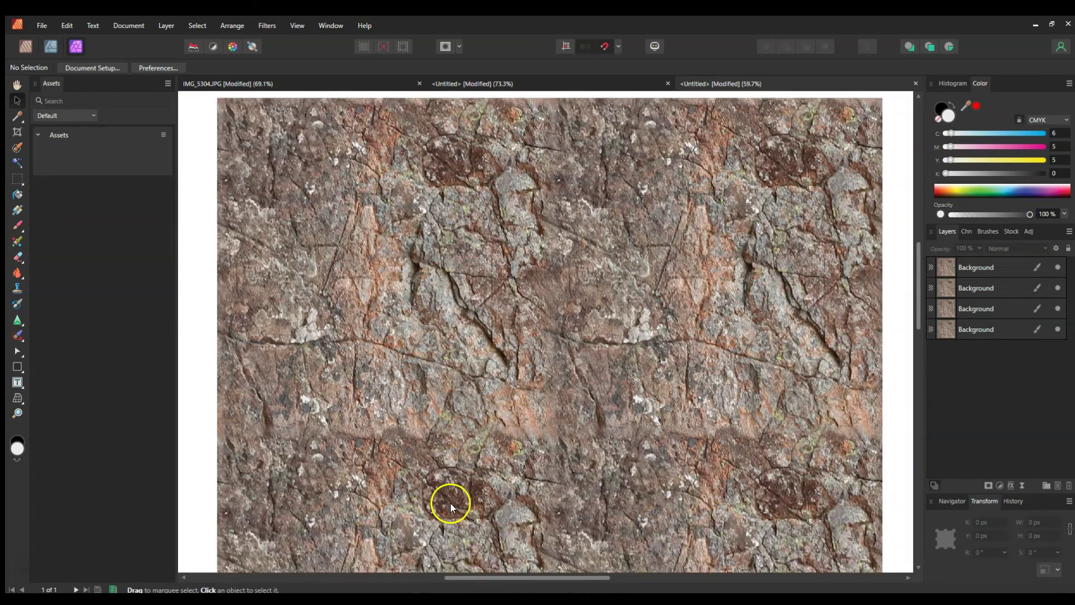
{"action": "scroll", "coordinate": [448, 502], "scroll_direction": "up", "scroll_amount": 2}
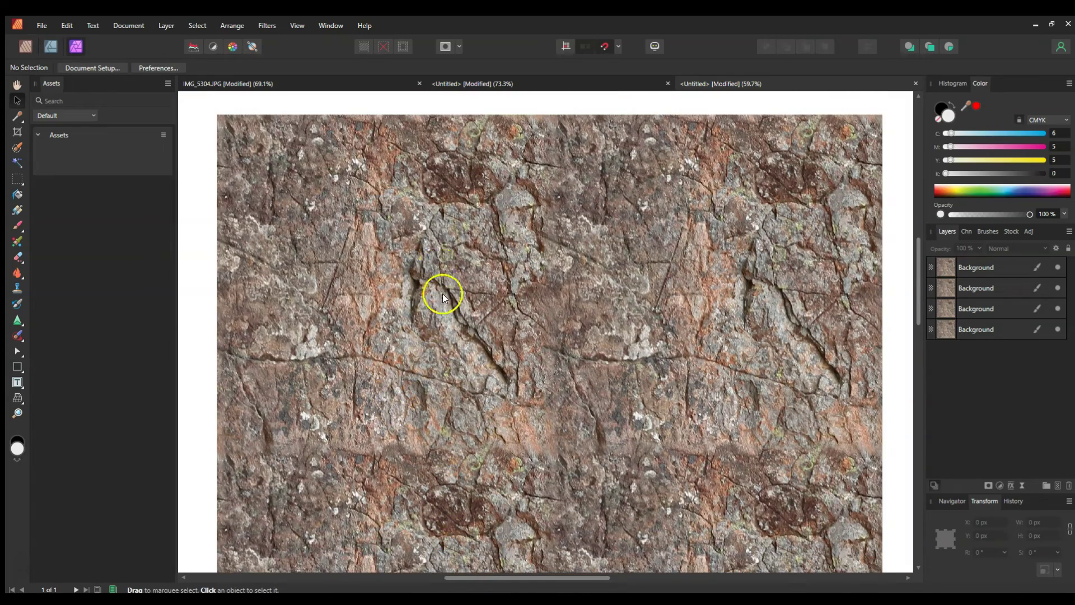
{"action": "scroll", "coordinate": [587, 387], "scroll_direction": "up", "scroll_amount": 3}
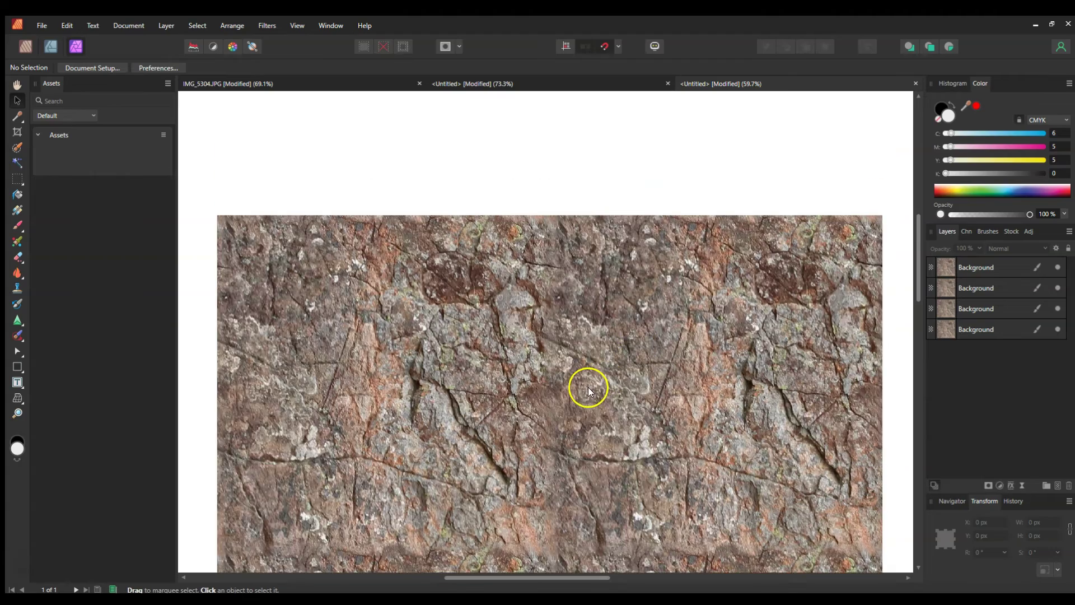
{"action": "scroll", "coordinate": [586, 388], "scroll_direction": "down", "scroll_amount": 2}
{"action": "scroll", "coordinate": [581, 399], "scroll_direction": "up", "scroll_amount": 3}
{"action": "scroll", "coordinate": [580, 401], "scroll_direction": "down", "scroll_amount": 3}
{"action": "scroll", "coordinate": [579, 403], "scroll_direction": "down", "scroll_amount": 5}
{"action": "scroll", "coordinate": [574, 410], "scroll_direction": "down", "scroll_amount": 2}
{"action": "scroll", "coordinate": [573, 411], "scroll_direction": "up", "scroll_amount": 6}
{"action": "scroll", "coordinate": [583, 411], "scroll_direction": "up", "scroll_amount": 1}
{"action": "scroll", "coordinate": [583, 415], "scroll_direction": "up", "scroll_amount": 1}
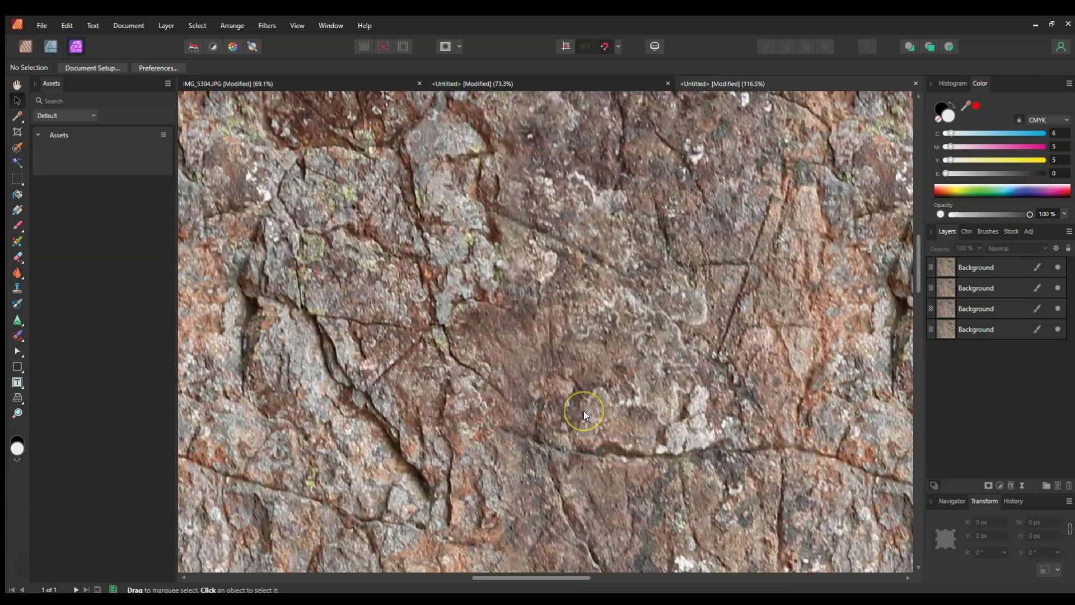
{"action": "scroll", "coordinate": [571, 404], "scroll_direction": "down", "scroll_amount": 3}
{"action": "scroll", "coordinate": [538, 283], "scroll_direction": "up", "scroll_amount": 1}
{"action": "scroll", "coordinate": [473, 369], "scroll_direction": "down", "scroll_amount": 1}
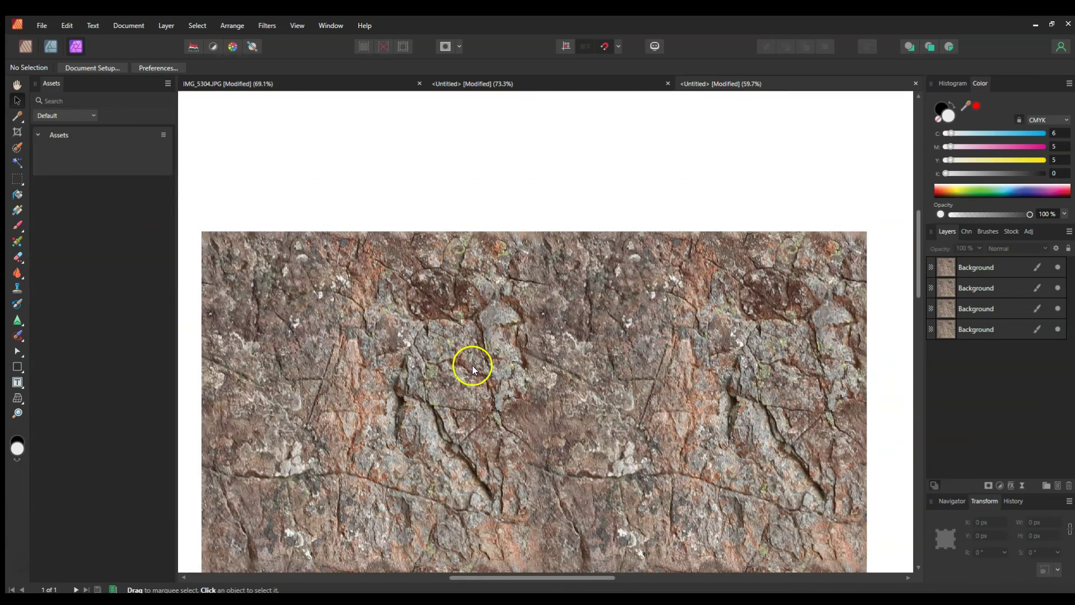
{"action": "scroll", "coordinate": [471, 370], "scroll_direction": "down", "scroll_amount": 3}
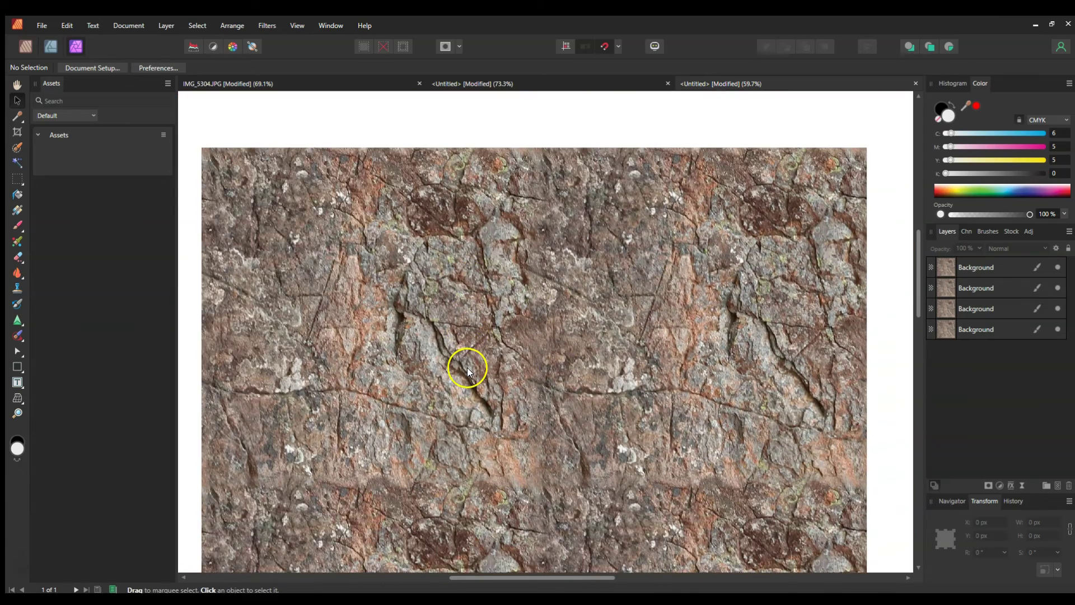
- Apply a default Vibrance adjustment to the upper-left tile and lower both vibrance and saturation until the rock looks mostly grey
{"action": "left_click", "coordinate": [351, 270]}
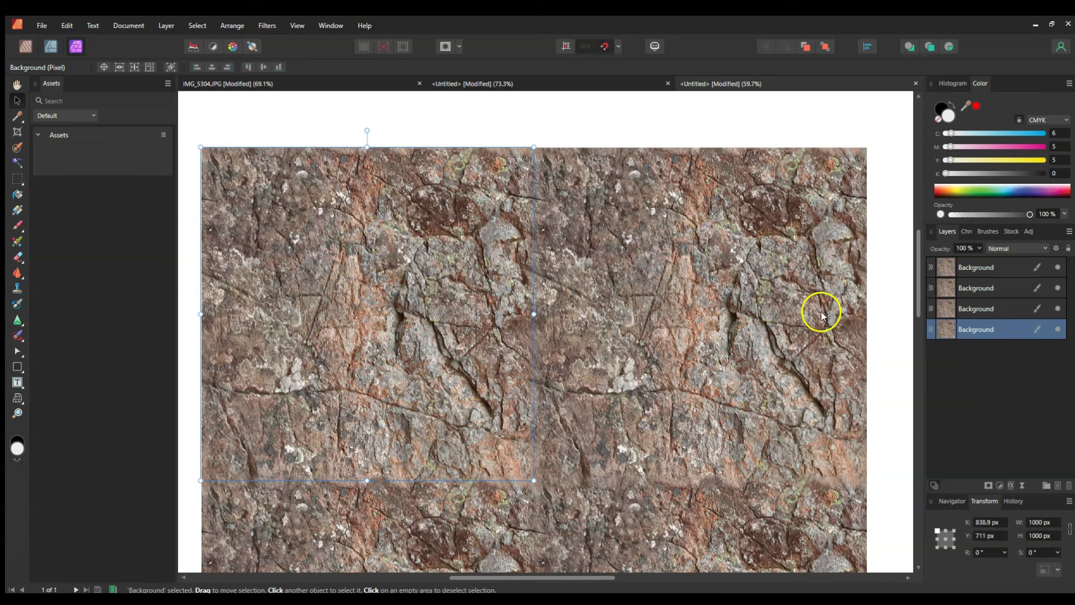
{"action": "left_click", "coordinate": [1027, 233]}
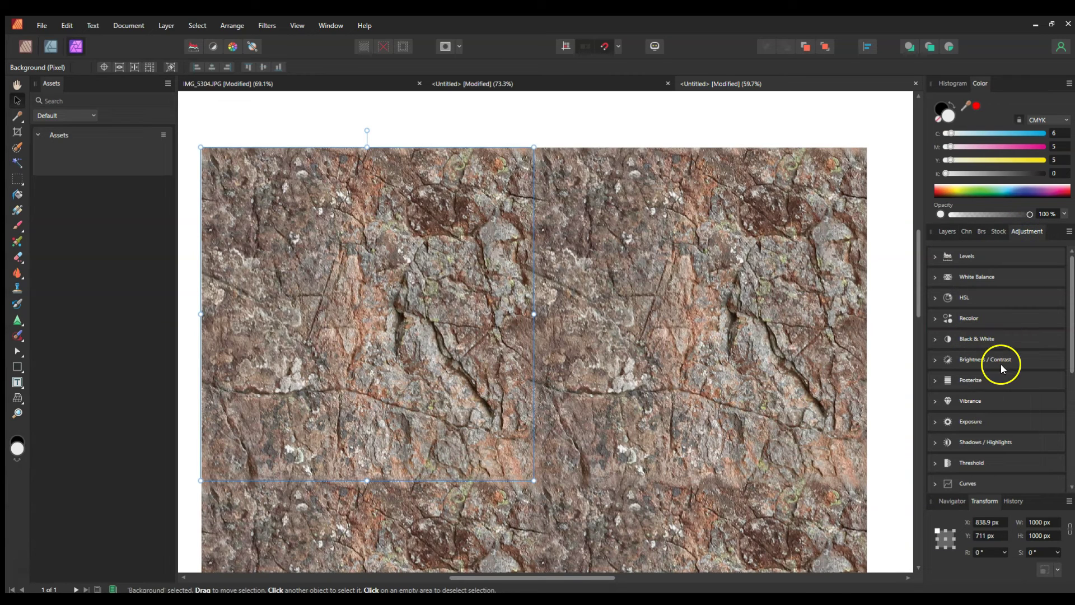
{"action": "scroll", "coordinate": [1001, 359], "scroll_direction": "down", "scroll_amount": 3}
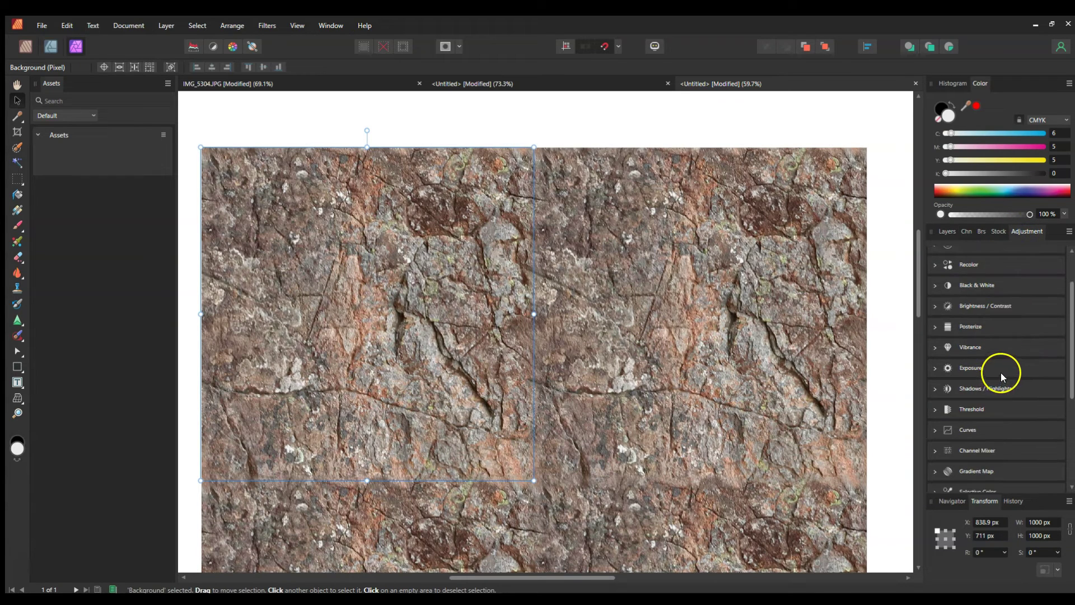
{"action": "left_click", "coordinate": [1001, 350]}
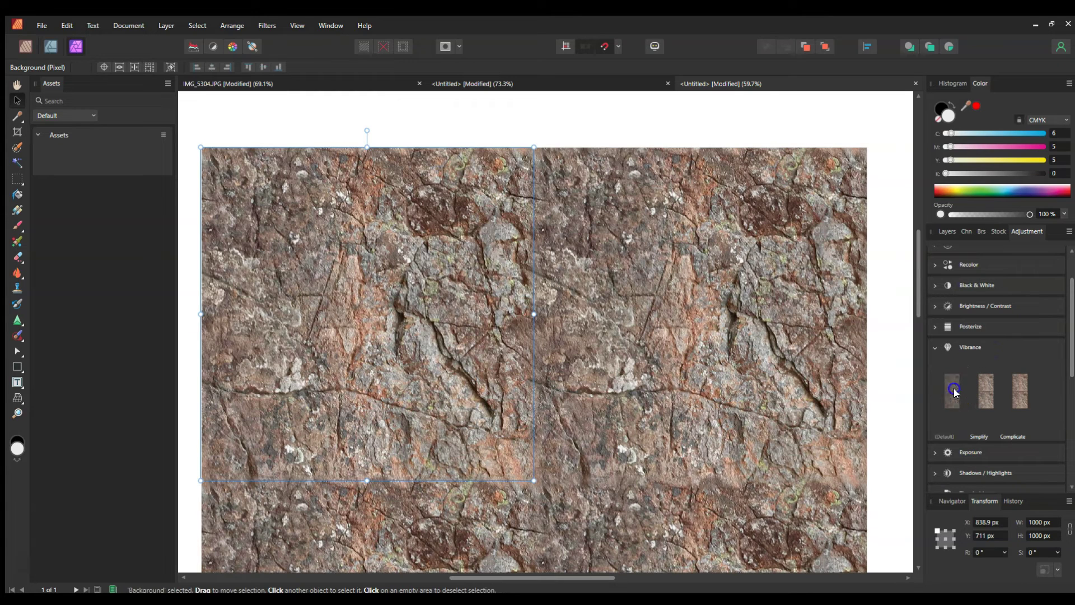
{"action": "left_click", "coordinate": [952, 388]}
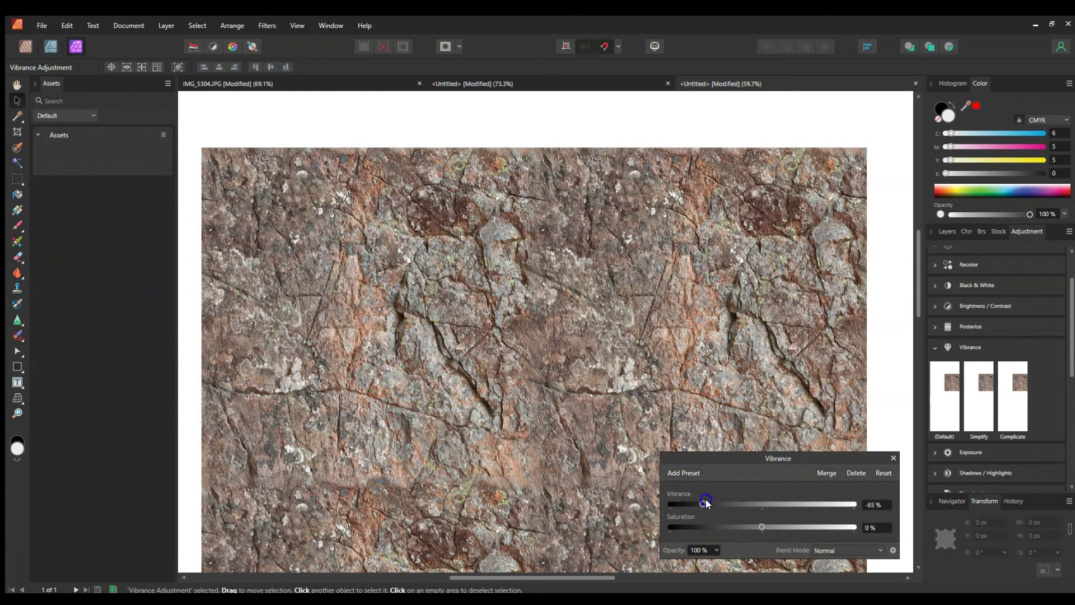
{"action": "left_click_drag", "start_coordinate": [691, 508], "coordinate": [690, 507]}
{"action": "left_click_drag", "start_coordinate": [762, 527], "coordinate": [715, 528]}
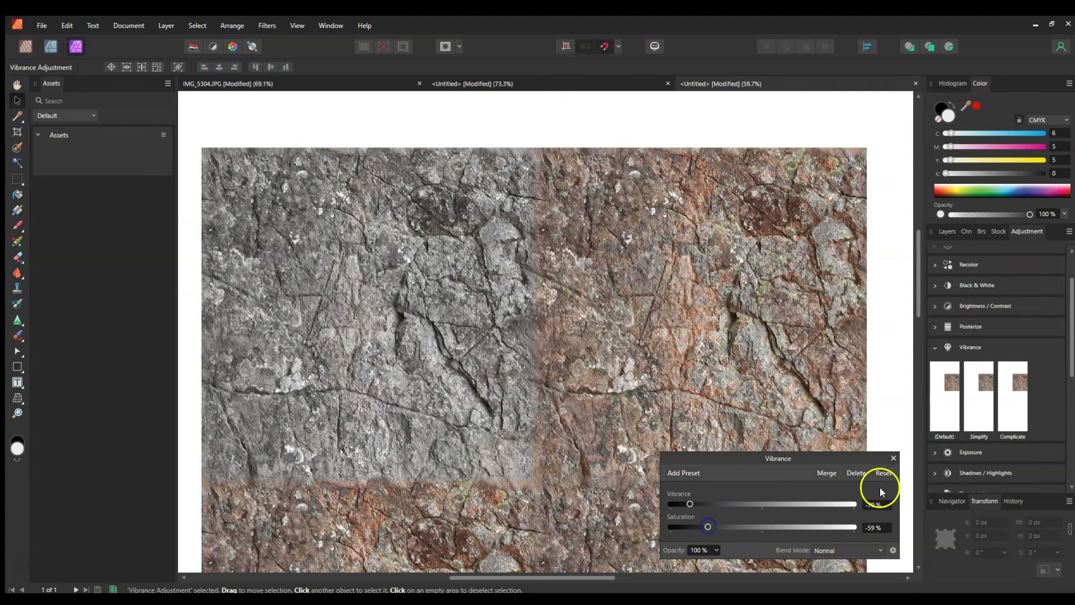
{"action": "left_click", "coordinate": [894, 457]}
- Delete the three coloured tiles around the grey upper-left tile
{"action": "left_click", "coordinate": [655, 308]}
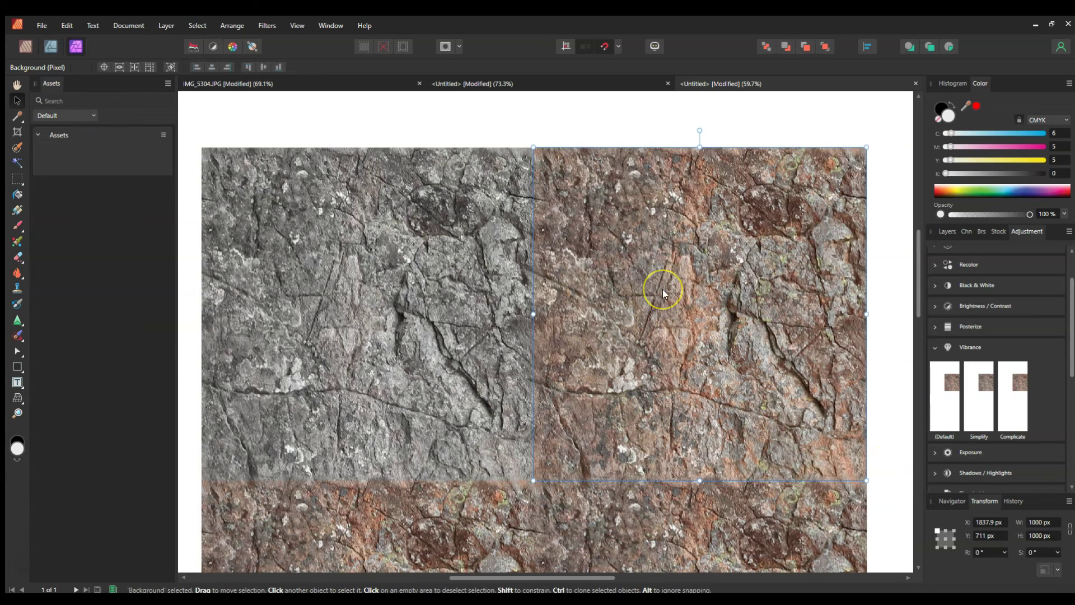
{"action": "key", "text": "Delete"}
{"action": "scroll", "coordinate": [395, 490], "scroll_direction": "down", "scroll_amount": 3}
{"action": "left_click", "coordinate": [395, 491]}
{"action": "key", "text": "Delete"}
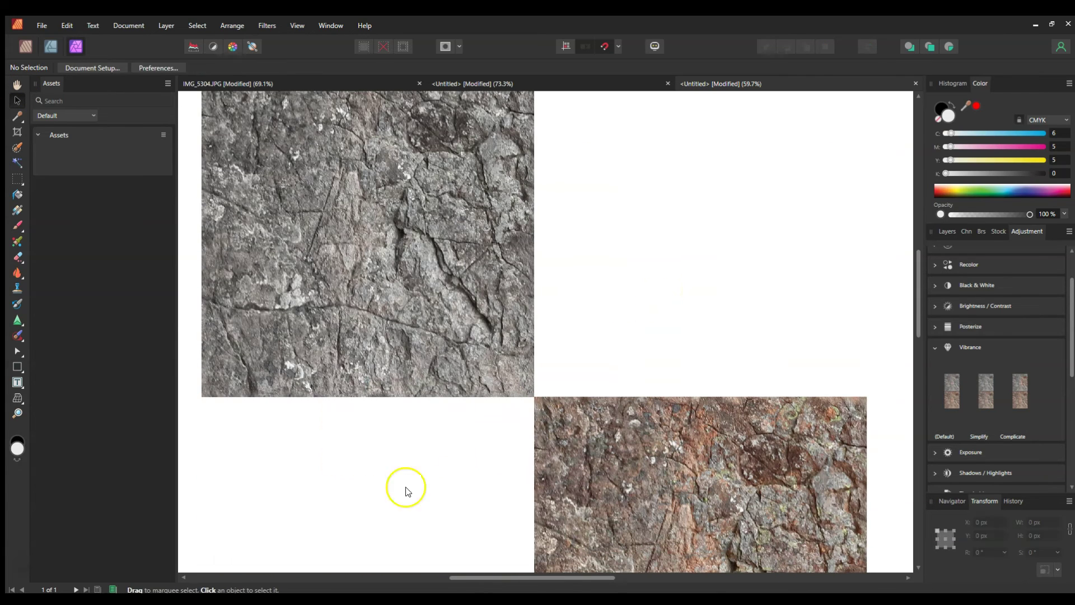
{"action": "left_click", "coordinate": [633, 488]}
{"action": "key", "text": "Delete"}
- Duplicate the grey tile to the right and below to form a new 2 × 2 block of touching tiles
{"action": "scroll", "coordinate": [468, 335], "scroll_direction": "up", "scroll_amount": 3}
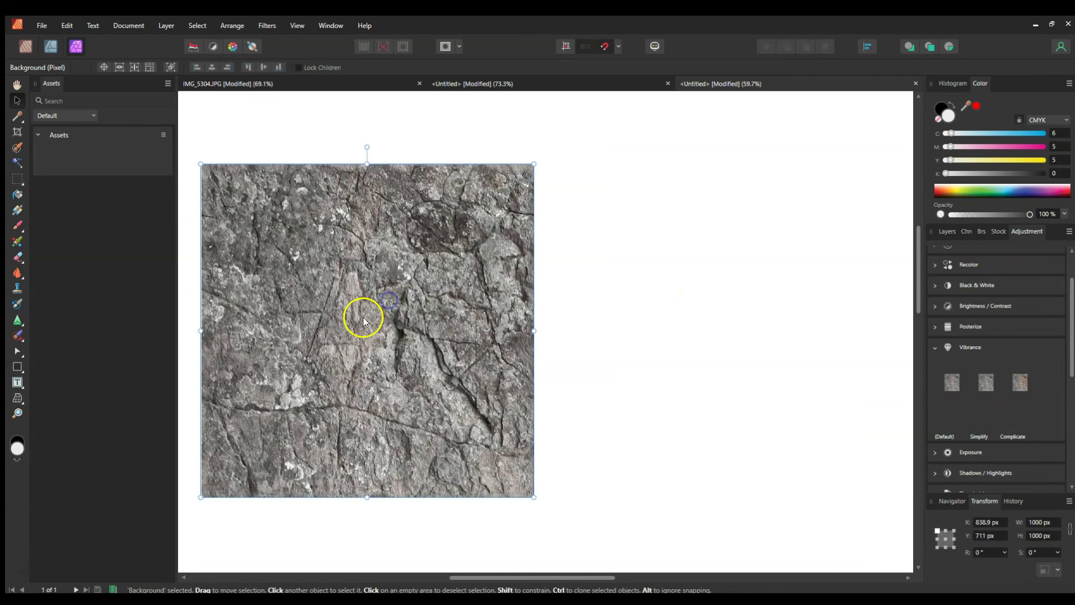
{"action": "left_click_drag", "start_coordinate": [362, 317], "coordinate": [696, 316]}
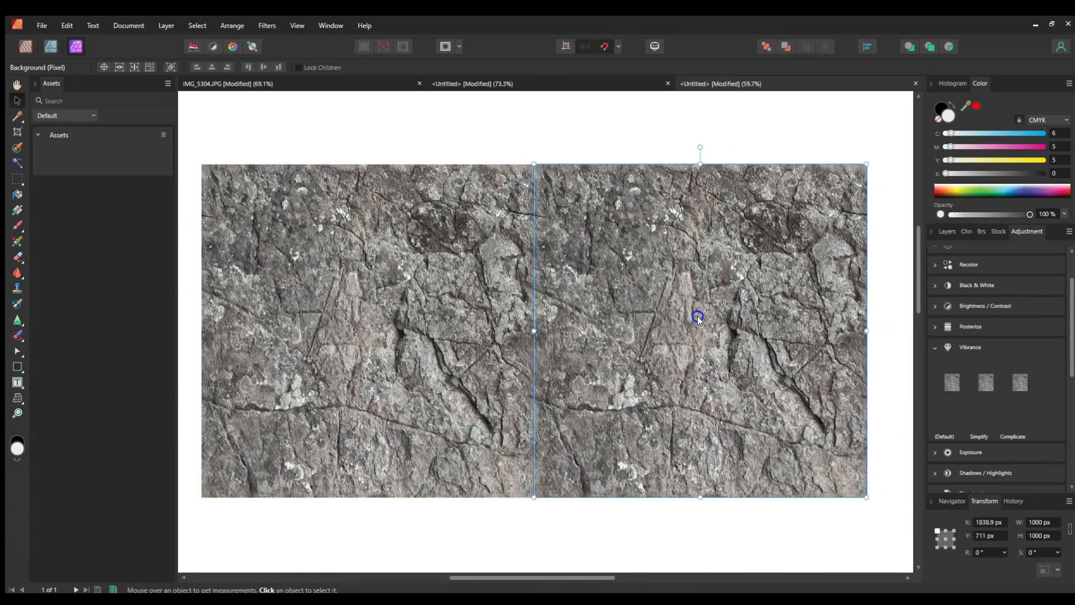
{"action": "scroll", "coordinate": [677, 255], "scroll_direction": "down", "scroll_amount": 5}
{"action": "scroll", "coordinate": [677, 256], "scroll_direction": "down", "scroll_amount": 3}
{"action": "left_click_drag", "start_coordinate": [667, 168], "coordinate": [361, 459]}
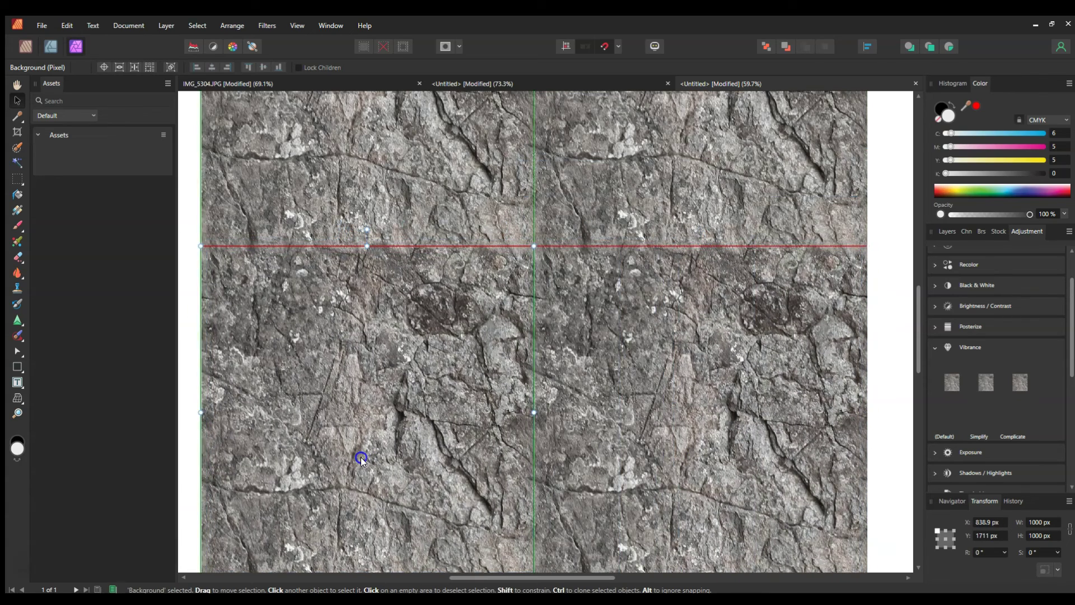
{"action": "left_click", "coordinate": [184, 252]}
- Nudge the two left grey tiles 1 px right and the upper-right tile slightly down to close the gaps
{"action": "scroll", "coordinate": [187, 258], "scroll_direction": "up", "scroll_amount": 6}
{"action": "left_click", "coordinate": [264, 255]}
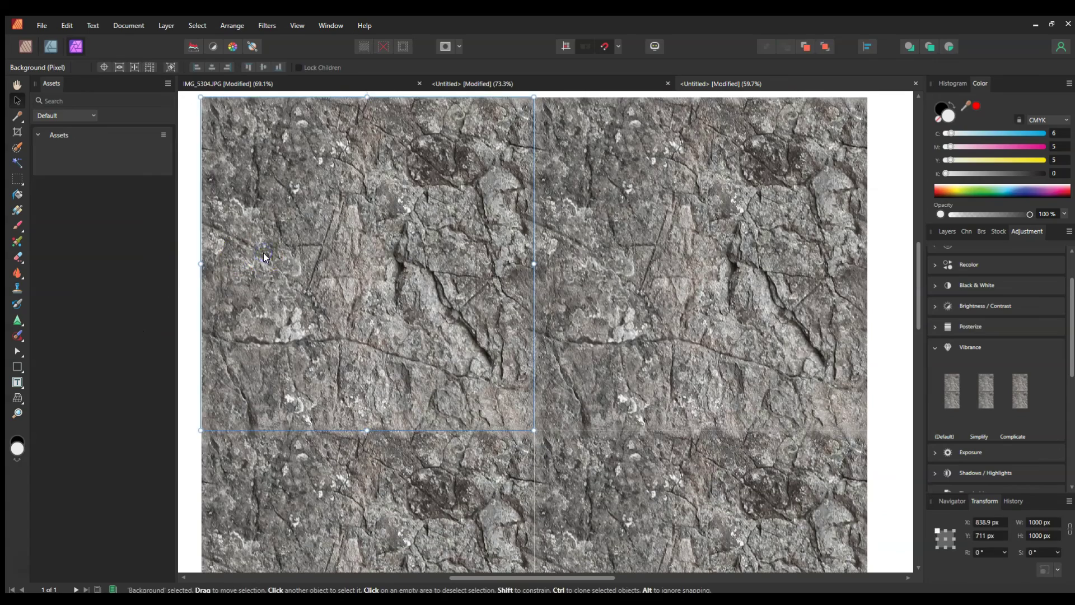
{"action": "left_click", "coordinate": [355, 456]}
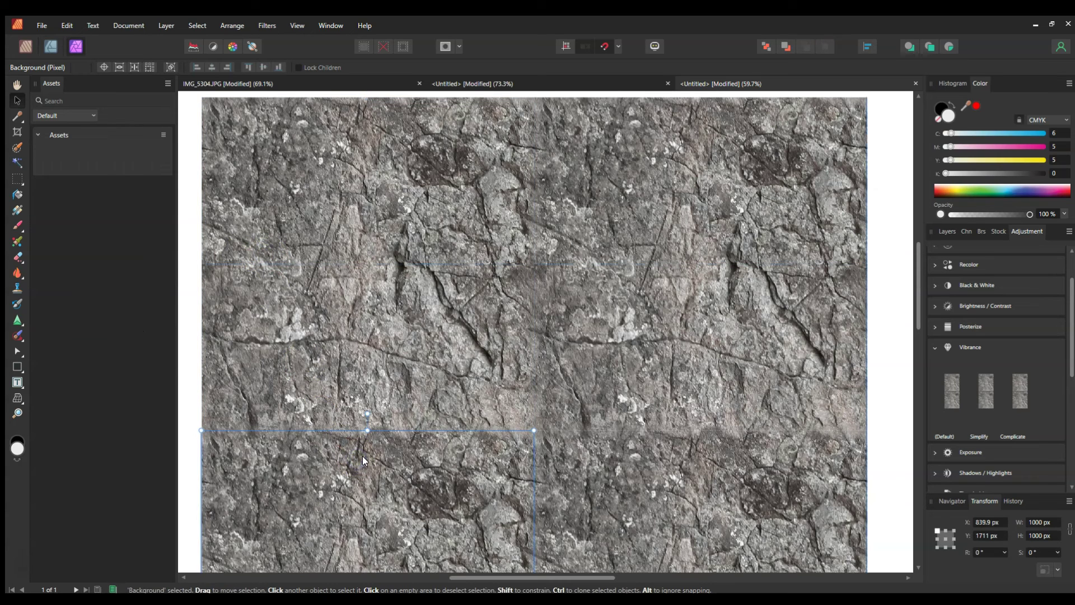
{"action": "left_click", "coordinate": [180, 356]}
{"action": "left_click", "coordinate": [365, 366]}
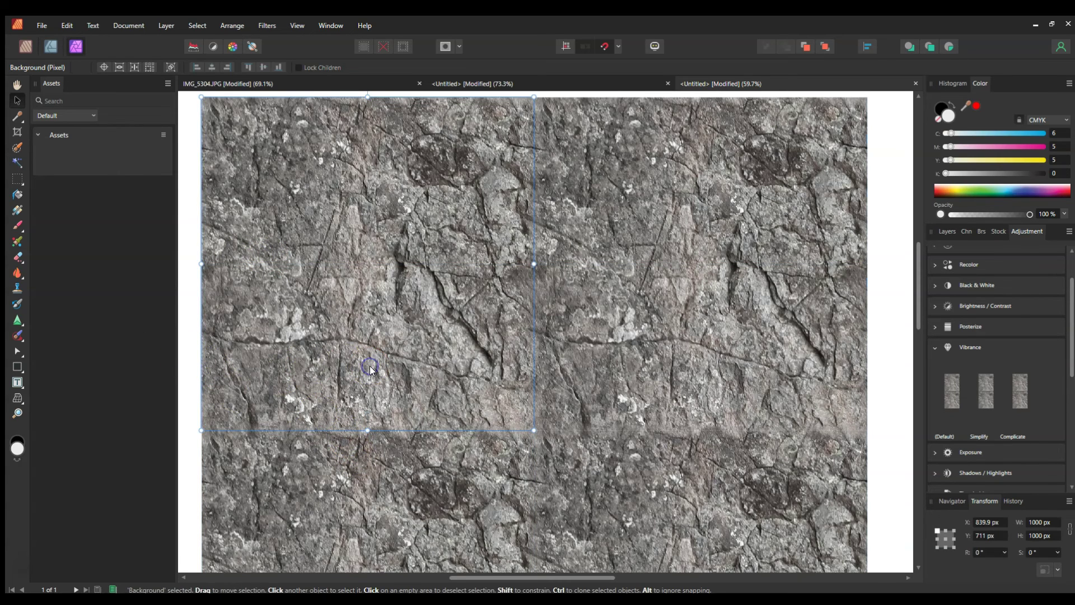
{"action": "left_click", "coordinate": [648, 336]}
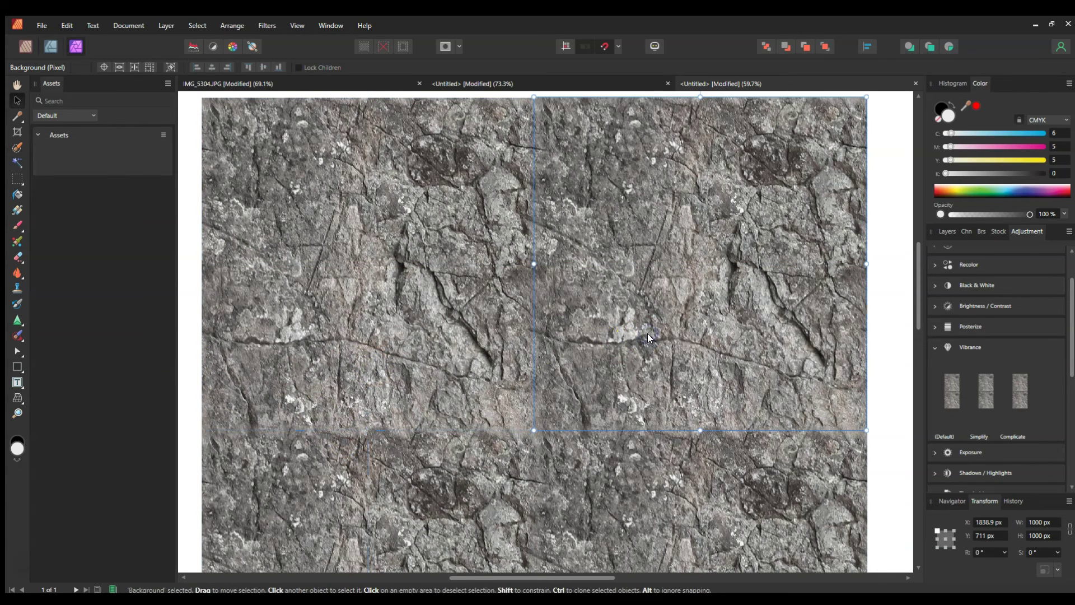
{"action": "key", "text": "Down"}
{"action": "left_click", "coordinate": [879, 292]}
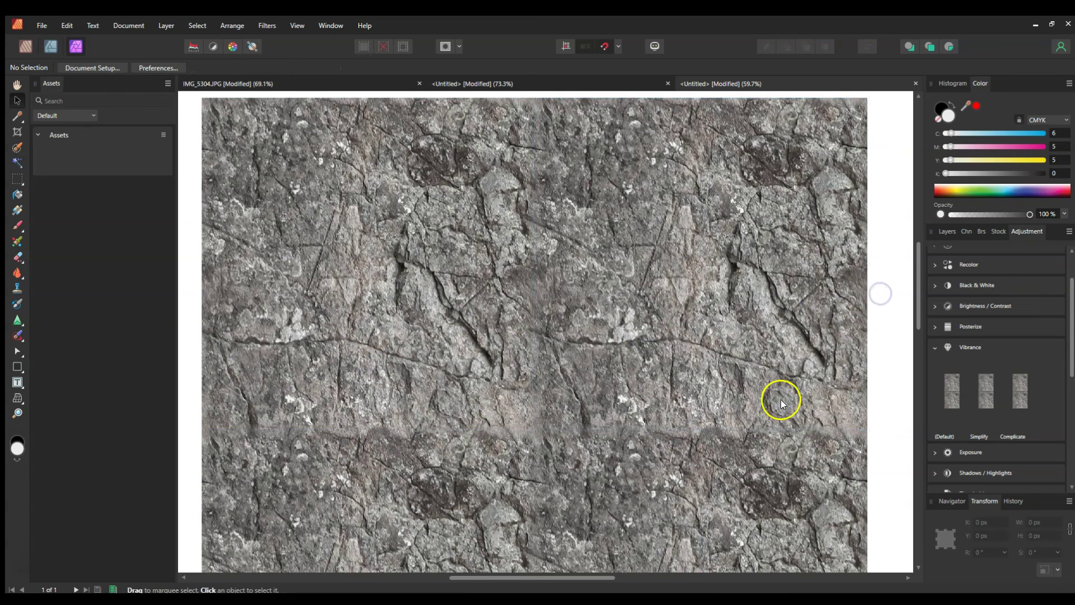
- Examine the 2 × 2 block of grey rock tiles, overall and close up, for visible seams
{"action": "scroll", "coordinate": [653, 448], "scroll_direction": "down", "scroll_amount": 4}
{"action": "scroll", "coordinate": [646, 467], "scroll_direction": "down", "scroll_amount": 4}
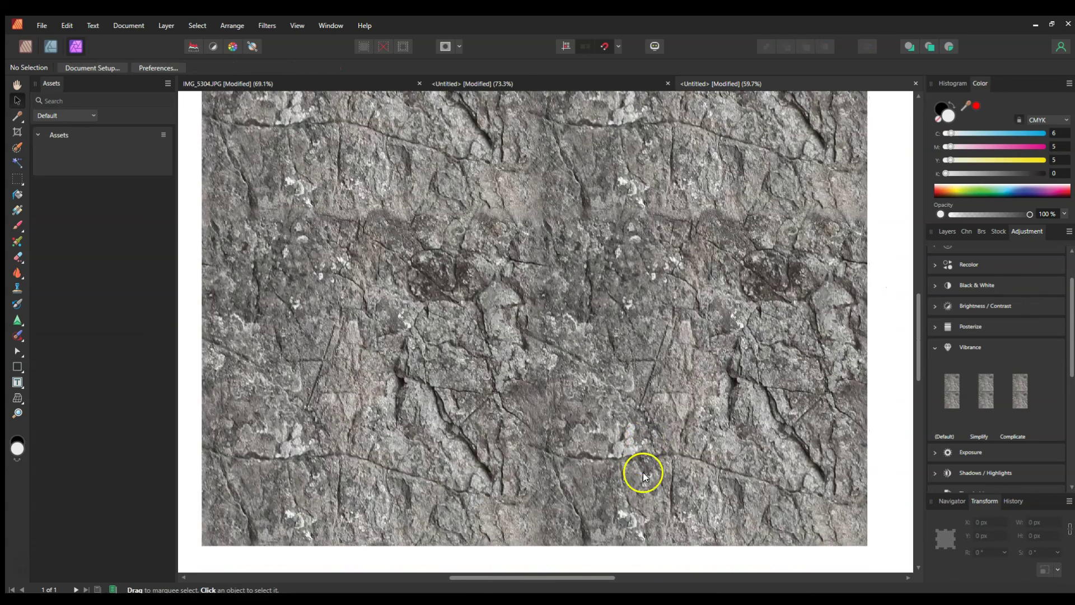
{"action": "left_click_drag", "start_coordinate": [921, 325], "coordinate": [913, 303]}
{"action": "scroll", "coordinate": [891, 327], "scroll_direction": "down", "scroll_amount": 3}
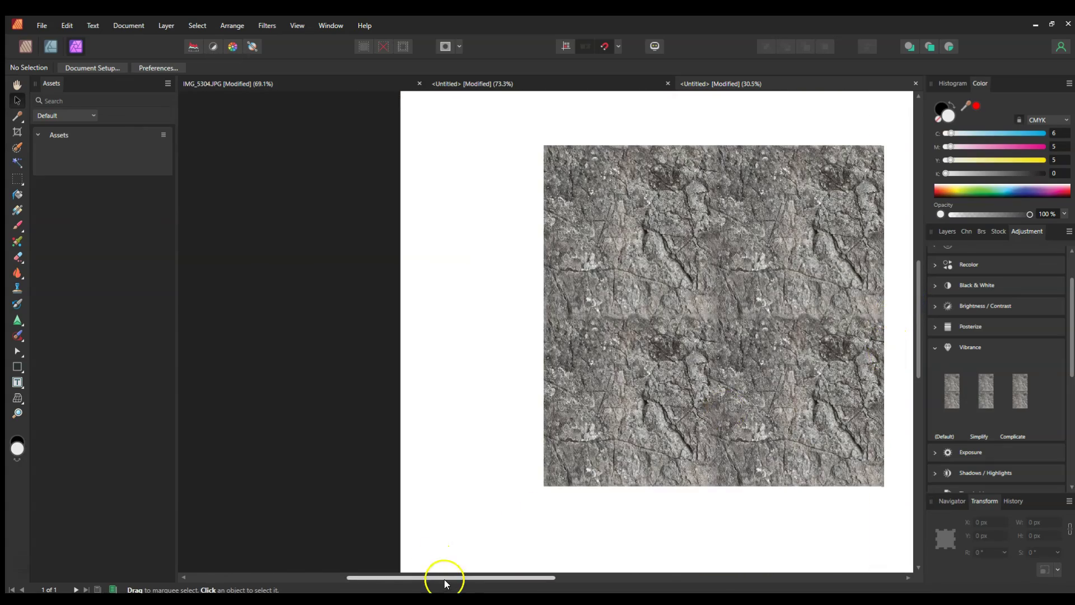
{"action": "left_click_drag", "start_coordinate": [444, 576], "coordinate": [536, 579]}
{"action": "scroll", "coordinate": [541, 421], "scroll_direction": "up", "scroll_amount": 3}
{"action": "scroll", "coordinate": [538, 420], "scroll_direction": "up", "scroll_amount": 3}
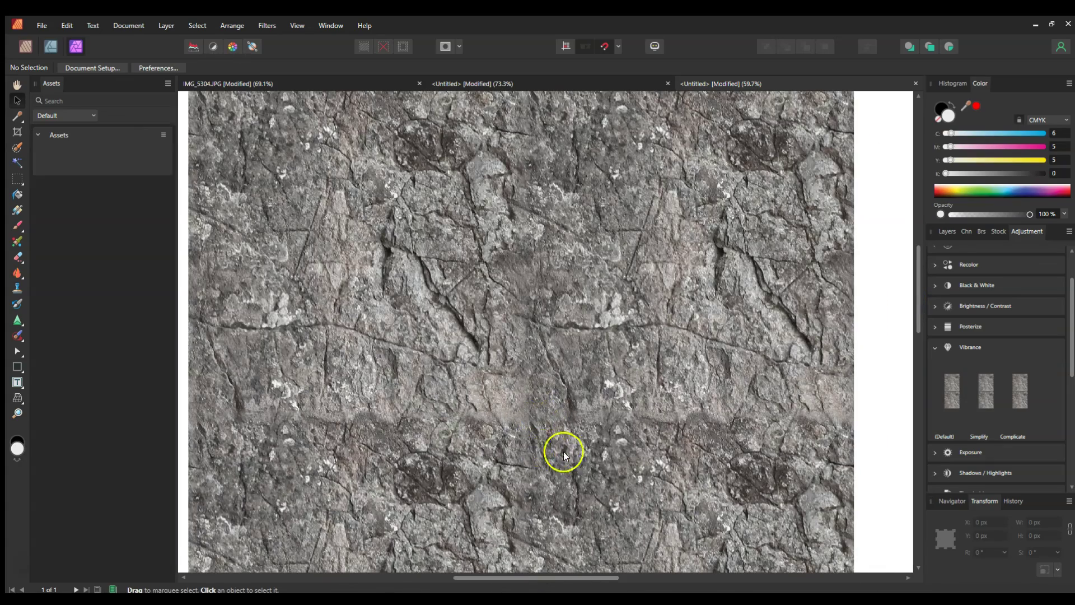
{"action": "scroll", "coordinate": [556, 457], "scroll_direction": "down", "scroll_amount": 2}
{"action": "scroll", "coordinate": [312, 384], "scroll_direction": "down", "scroll_amount": 3}
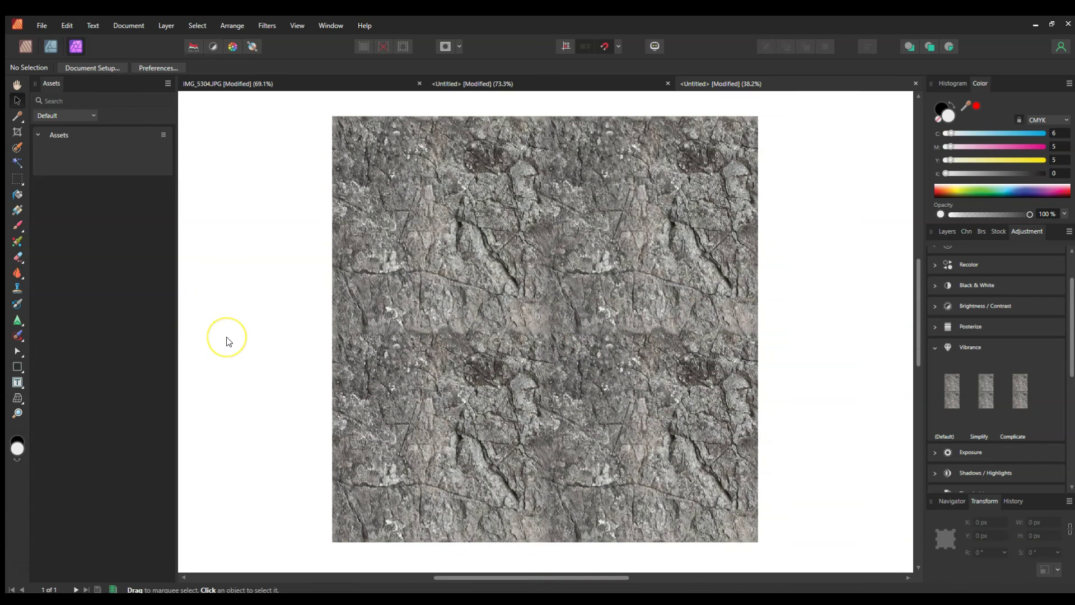